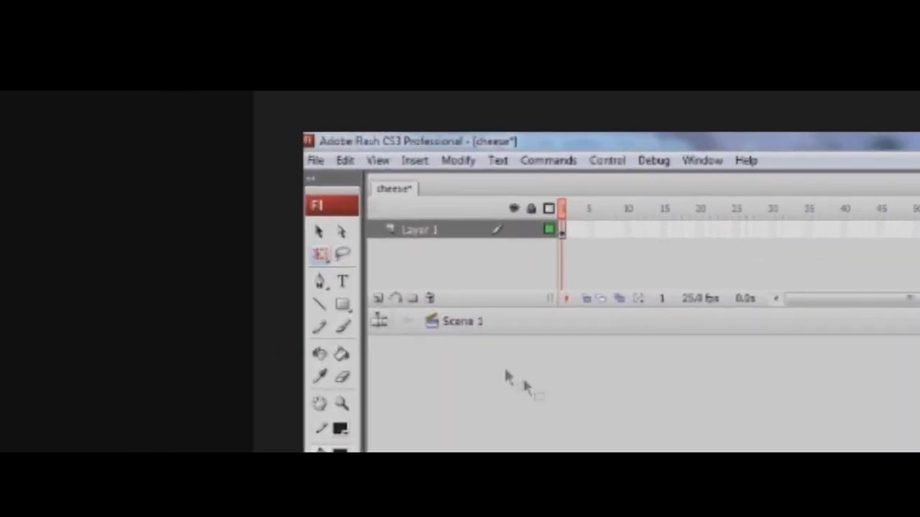
Open the keyboard shortcut settings and select the Smooth command among the Modify Shape drawing commands.
left_click(385, 174)
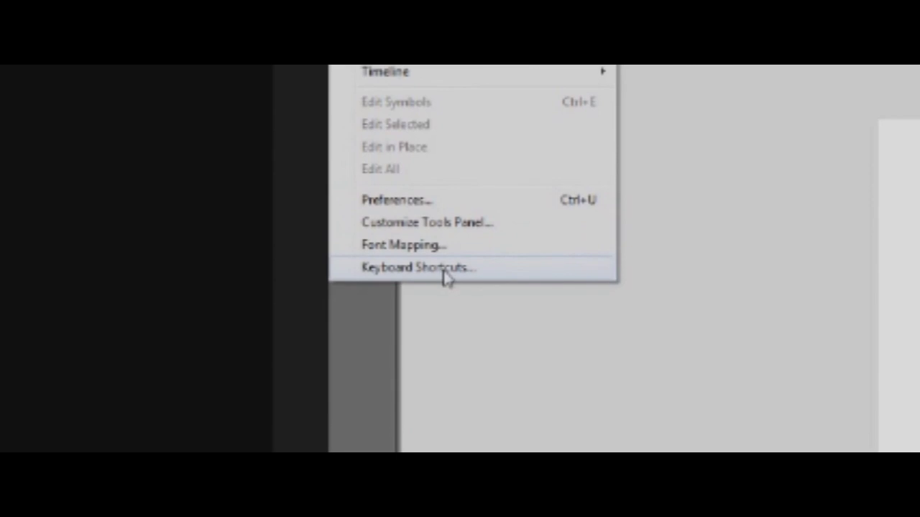
left_click(445, 277)
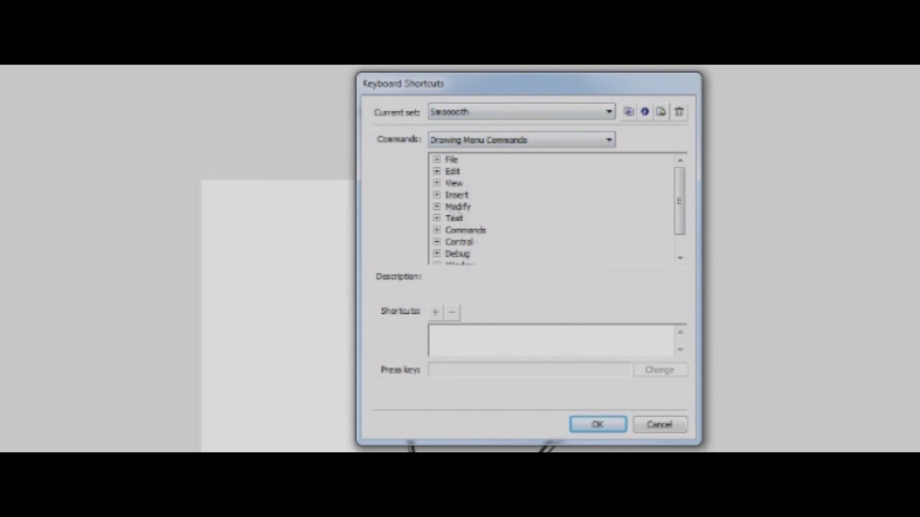
left_click(436, 207)
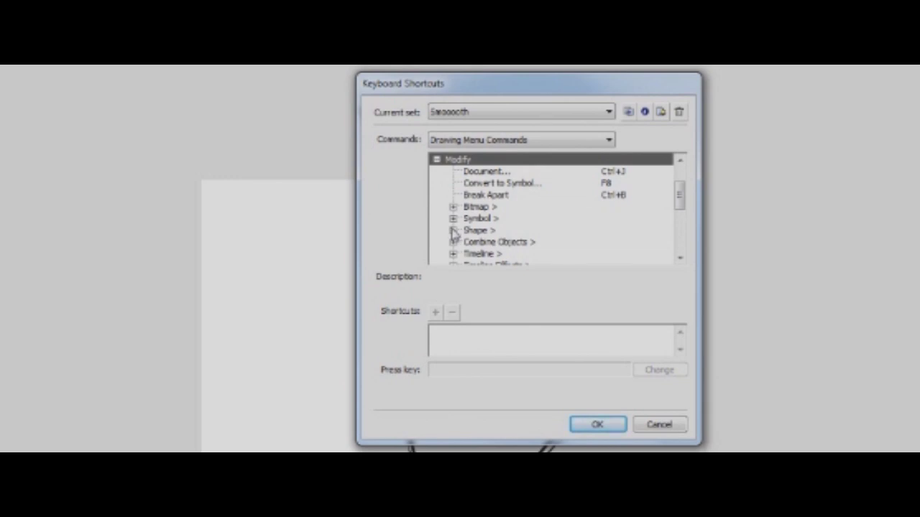
left_click(453, 230)
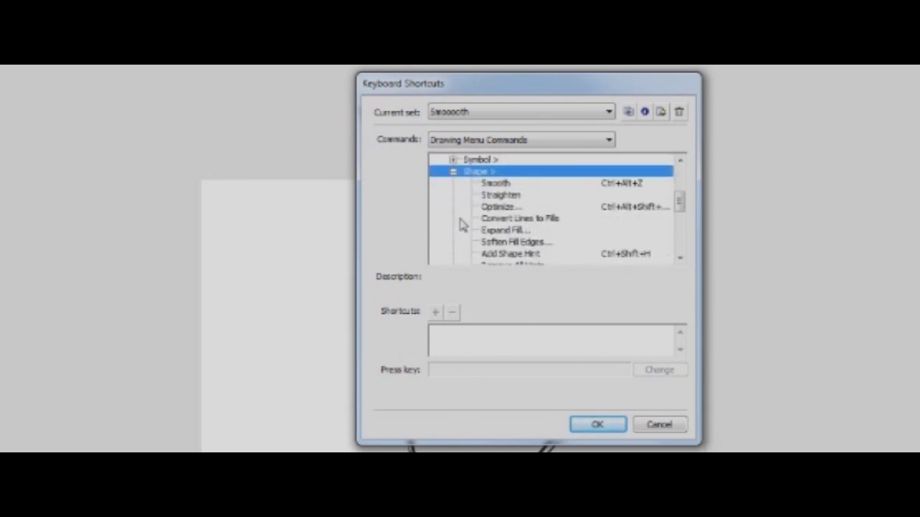
left_click(503, 185)
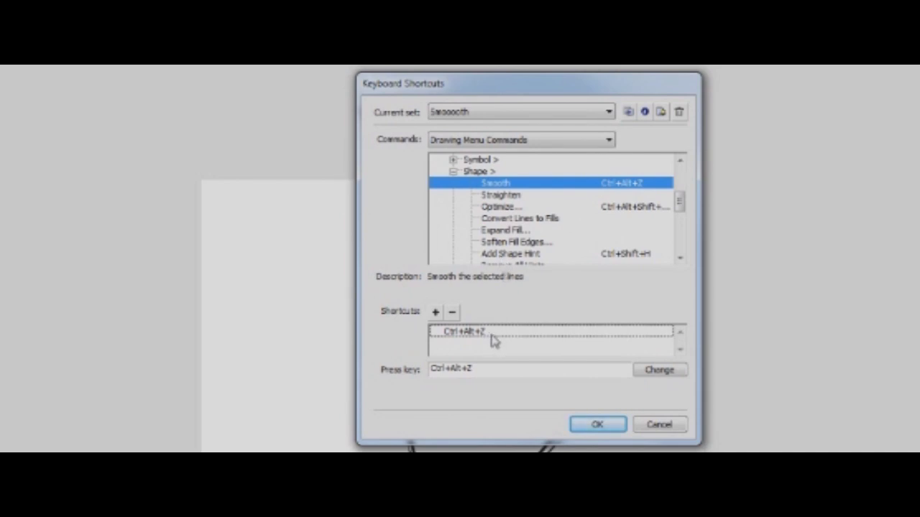
Assign Ctrl+Alt+Z as the shortcut for the Smooth command and accept the shortcut settings.
left_click(481, 368)
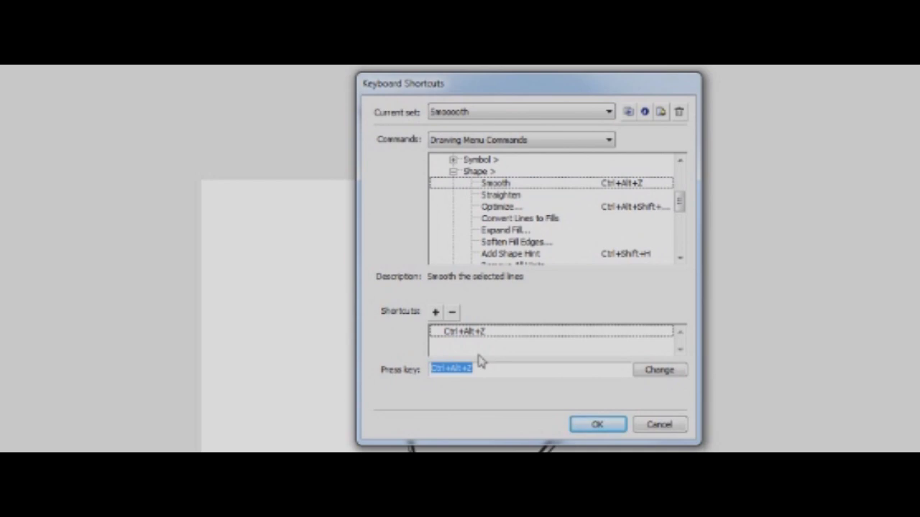
key("ctrl+a")
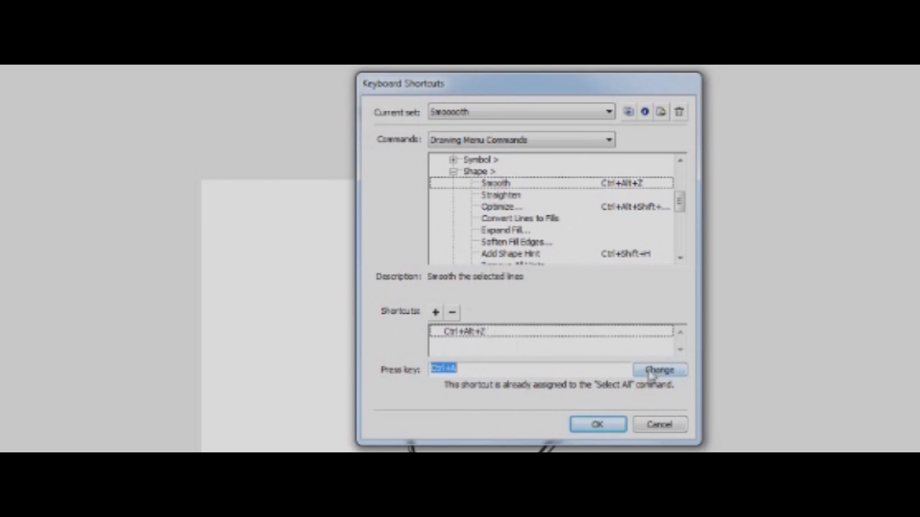
key("ctrl+alt+z")
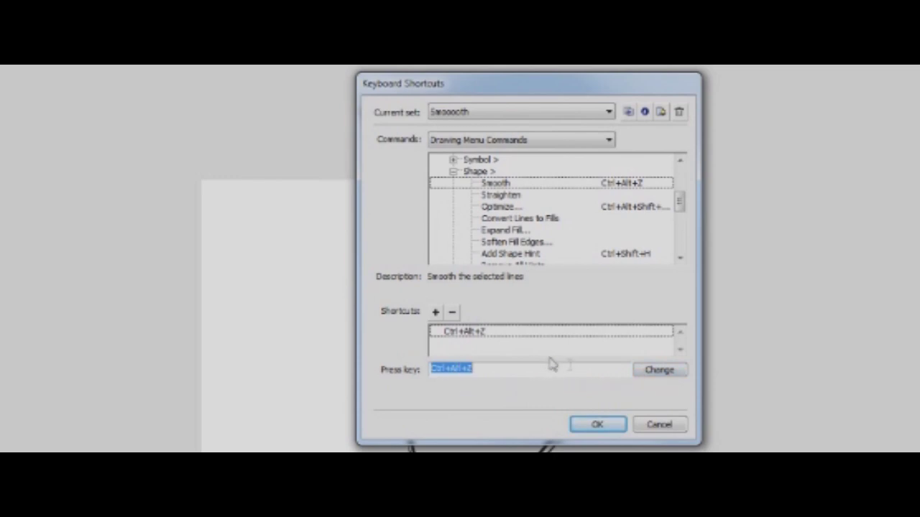
left_click(654, 375)
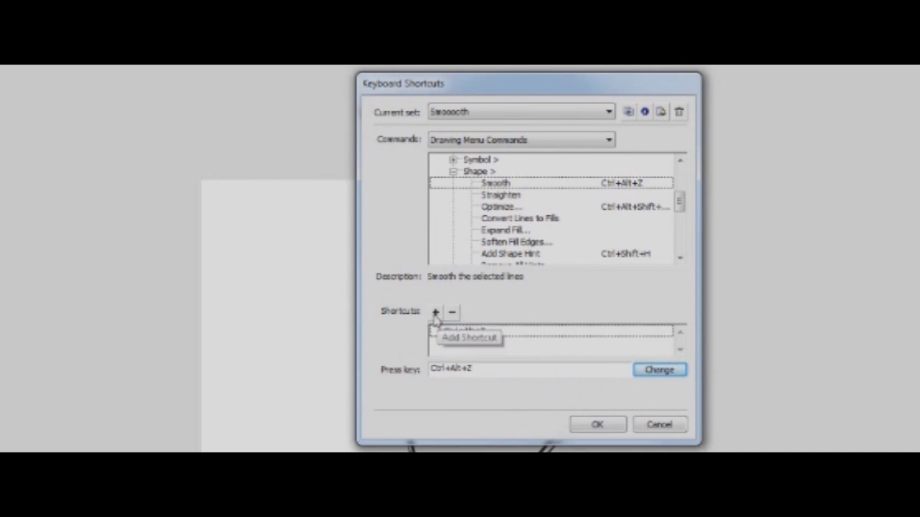
left_click(591, 426)
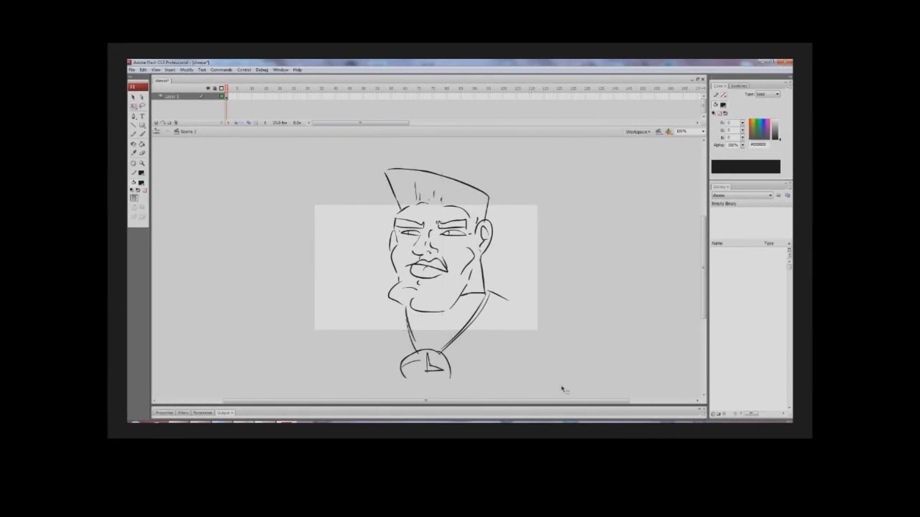
Select the whole character drawing and reapply the Ctrl+Alt+Z shortcut to the Smooth command in the shortcut settings.
key("ctrl+a")
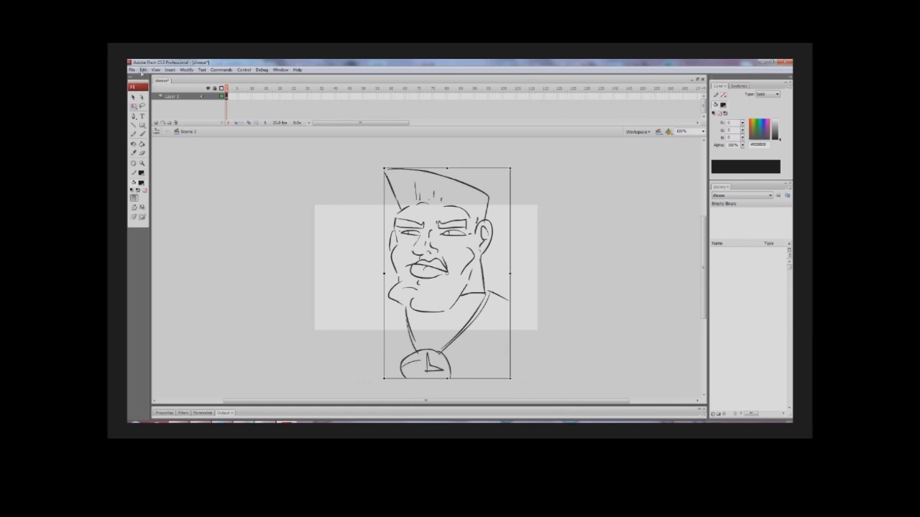
left_click(143, 69)
left_click(171, 257)
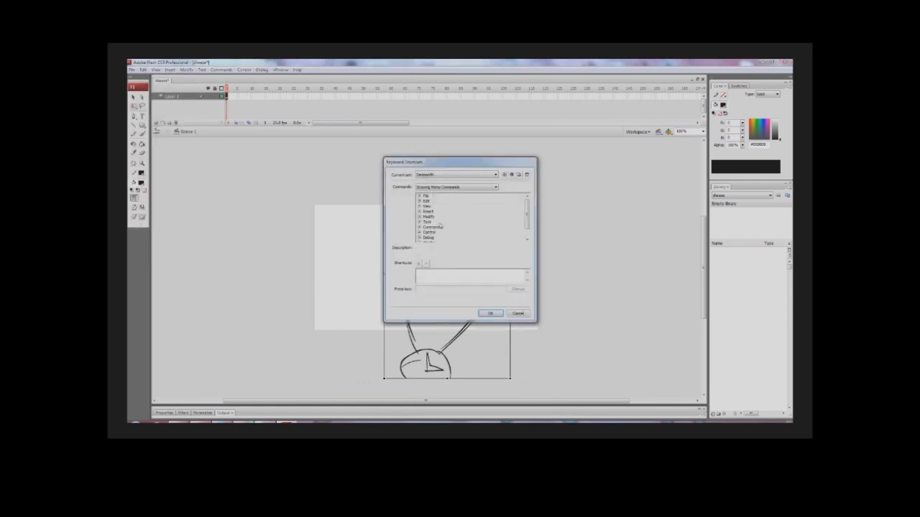
left_click(430, 217)
left_click(422, 217)
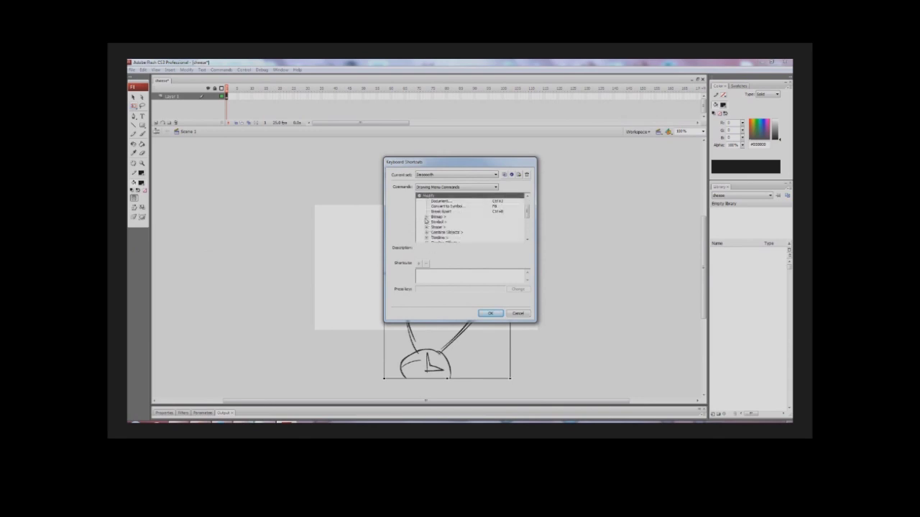
left_click(431, 227)
left_click(426, 227)
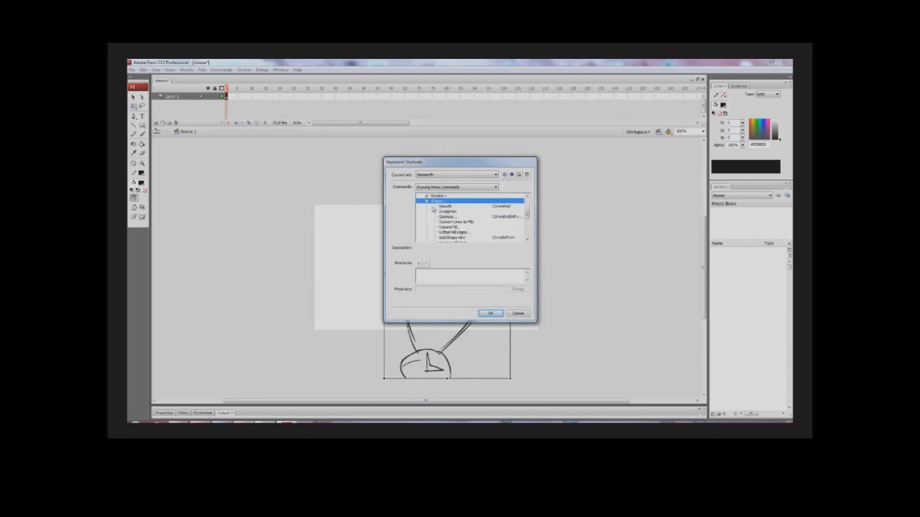
left_click(443, 207)
left_click(456, 288)
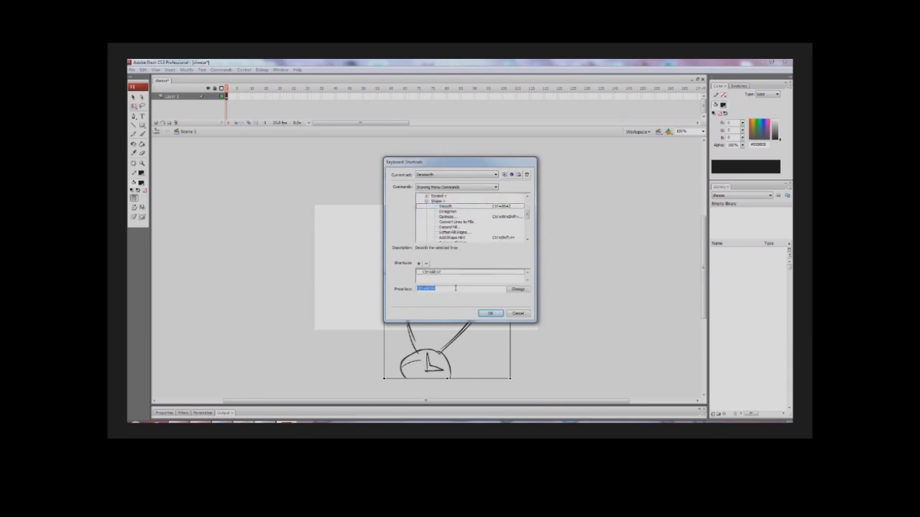
left_click(517, 289)
left_click(491, 314)
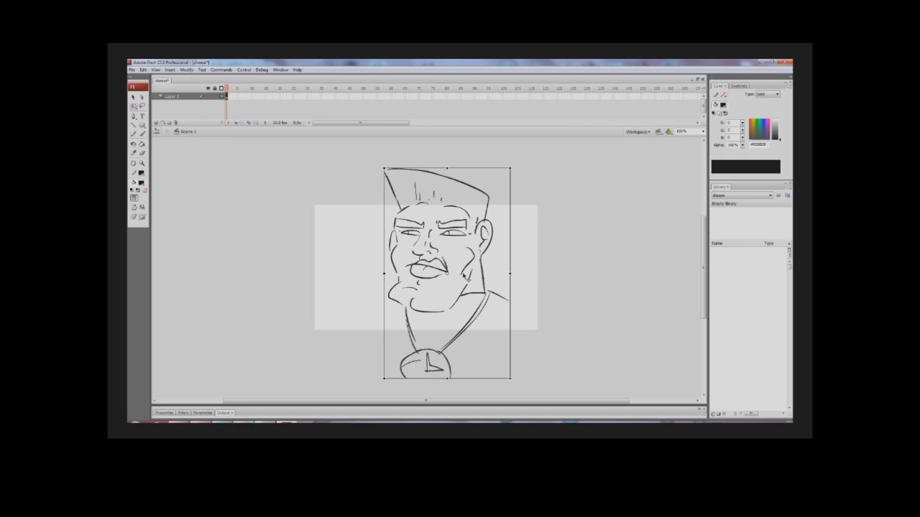
Insert a second keyframe of the character drawing on Layer 1 and space the two keyframes over several frames.
key("F6")
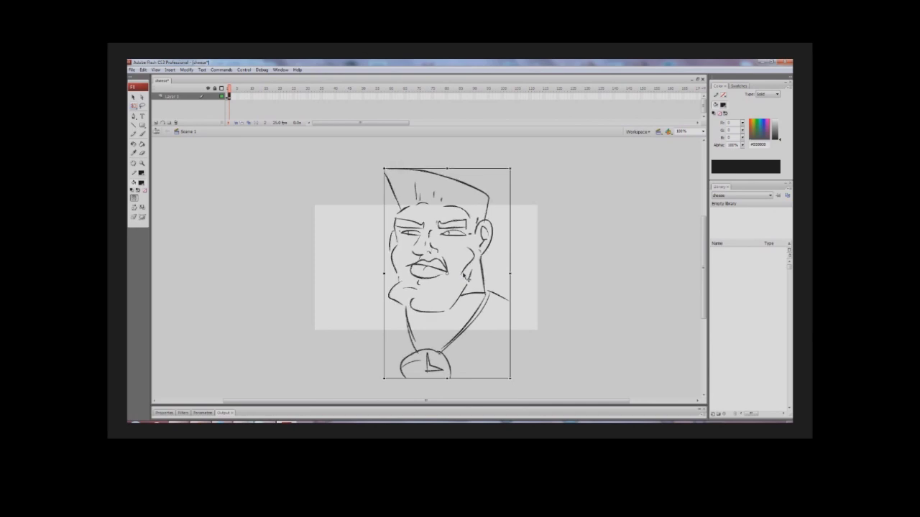
left_click(231, 96)
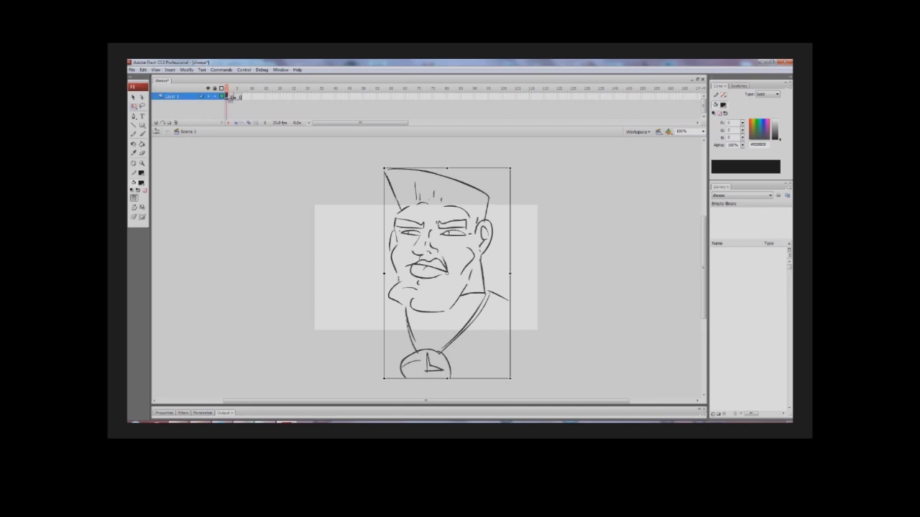
left_click(232, 96)
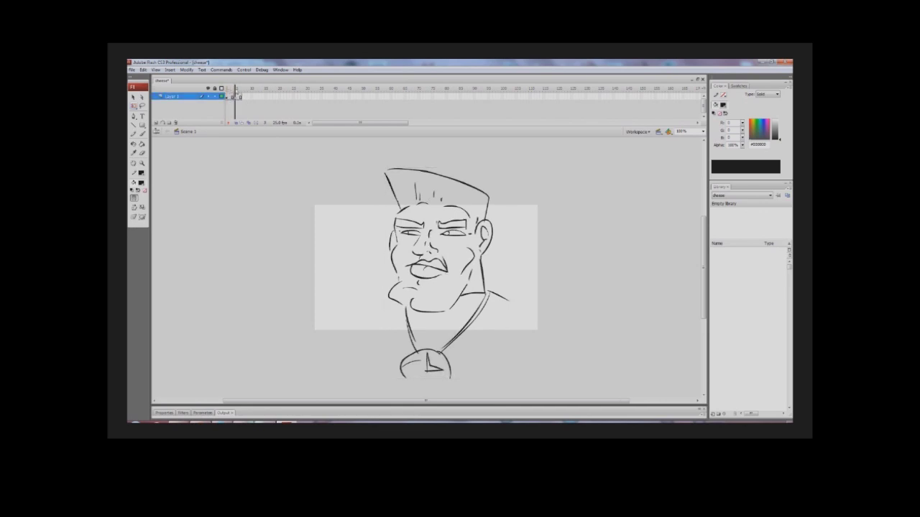
left_click_drag(231, 97, 234, 97)
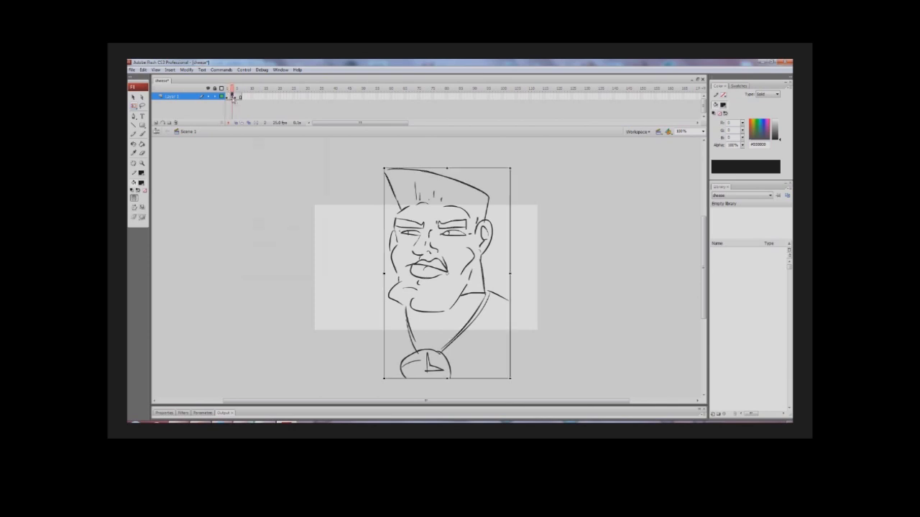
right_click(234, 97)
key("Escape")
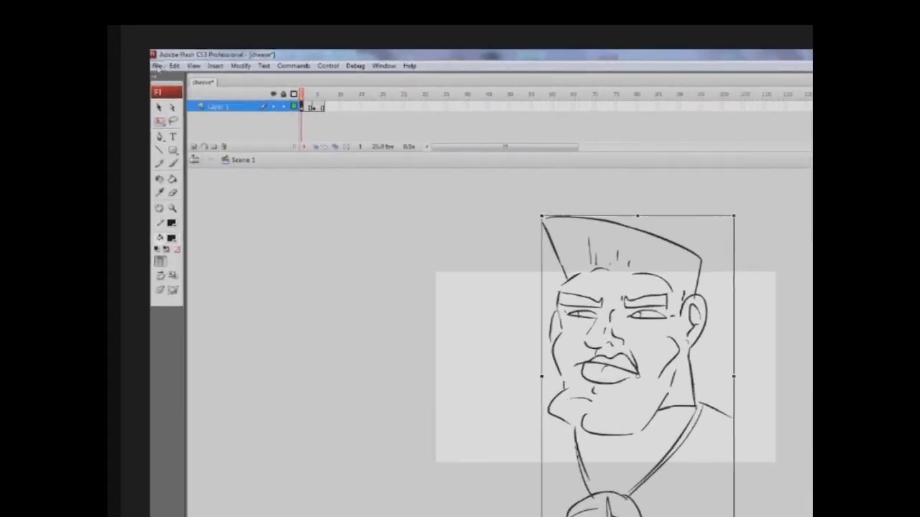
Preview the published movie of the character drawing and close the preview window.
left_click(131, 70)
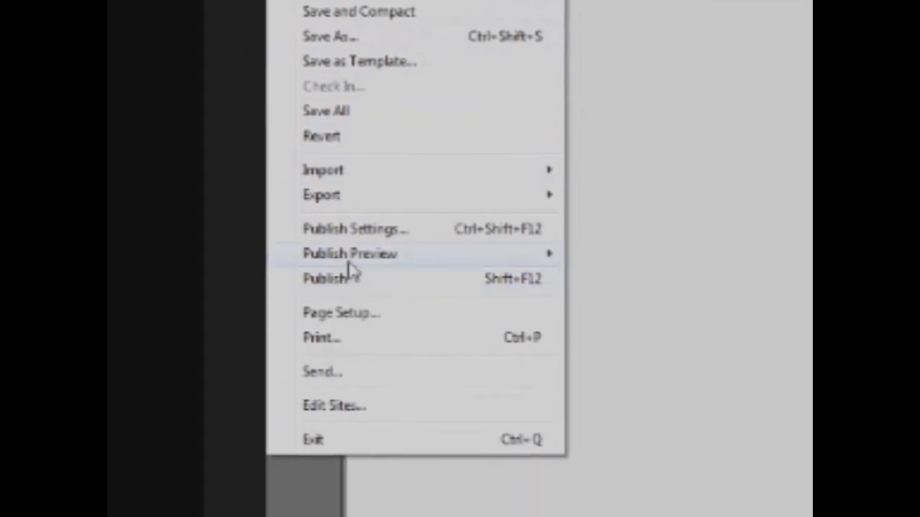
mouse_move(379, 368)
left_click(625, 391)
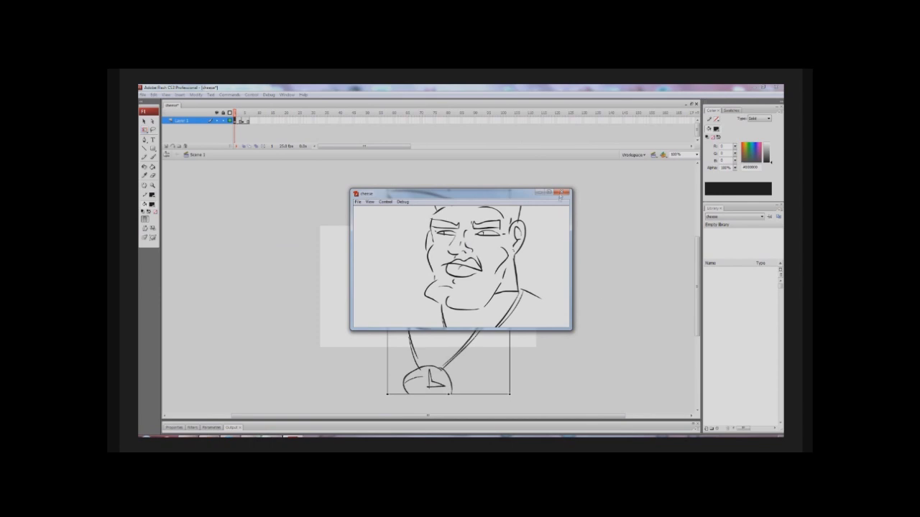
left_click(561, 194)
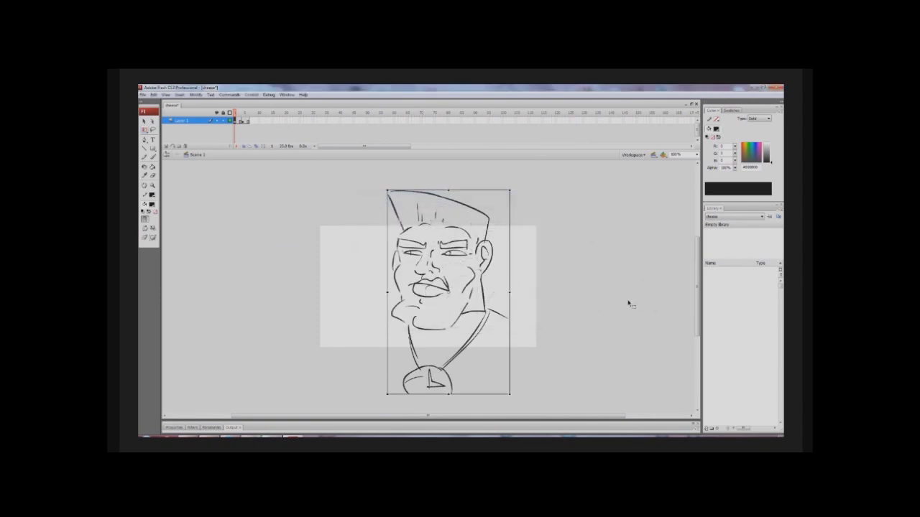
left_click(627, 304)
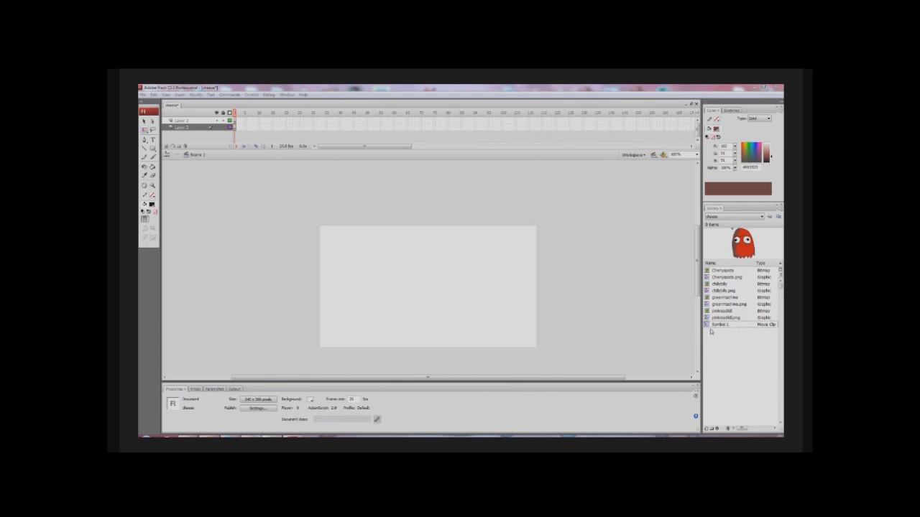
Place Symbol 1, the red ghost, from the library onto the stage and break it apart.
left_click_drag(718, 325, 477, 301)
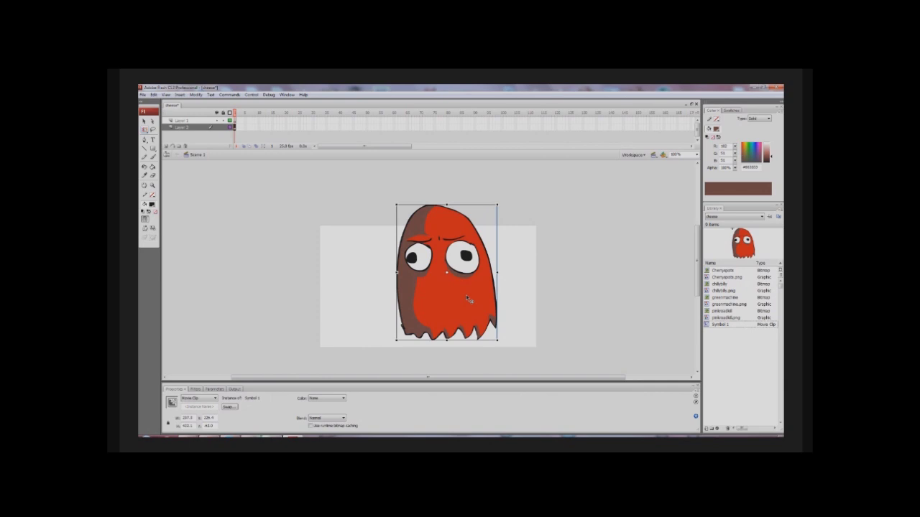
key("ctrl+b")
Handwrite the note "CTRL+B Breaks symbols apart" beside the ghost with the Brush tool in black.
key("b")
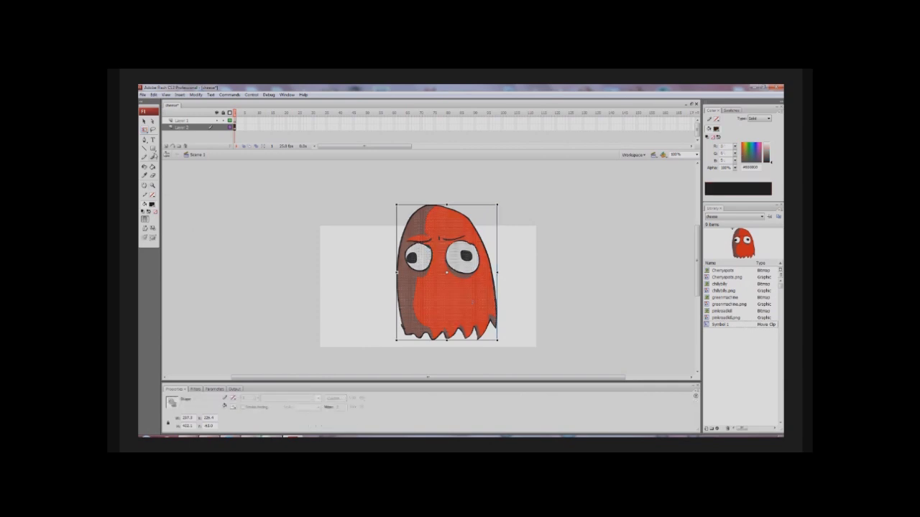
mouse_move(305, 232)
left_mouse_down()
mouse_move(304, 249)
mouse_move(349, 229)
left_mouse_up()
mouse_move(344, 225)
left_mouse_down()
mouse_move(344, 235)
mouse_move(359, 239)
left_mouse_up()
key("ctrl+z")
key("ctrl+z")
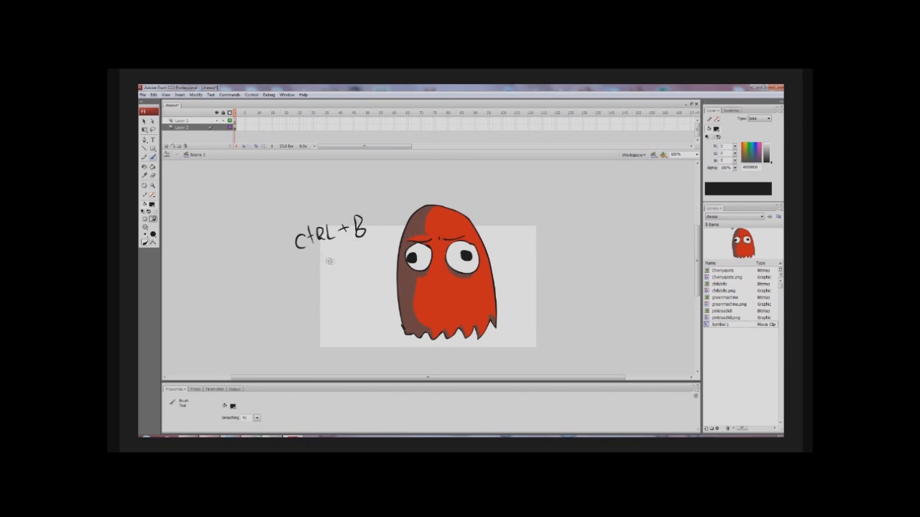
mouse_move(294, 271)
left_mouse_down()
mouse_move(300, 282)
mouse_move(343, 270)
mouse_move(309, 305)
mouse_move(329, 303)
mouse_move(348, 281)
mouse_move(352, 292)
left_mouse_up()
left_click_drag(317, 320, 317, 329)
mouse_move(325, 318)
left_mouse_down()
mouse_move(326, 332)
mouse_move(332, 324)
left_mouse_up()
left_click_drag(339, 316, 341, 322)
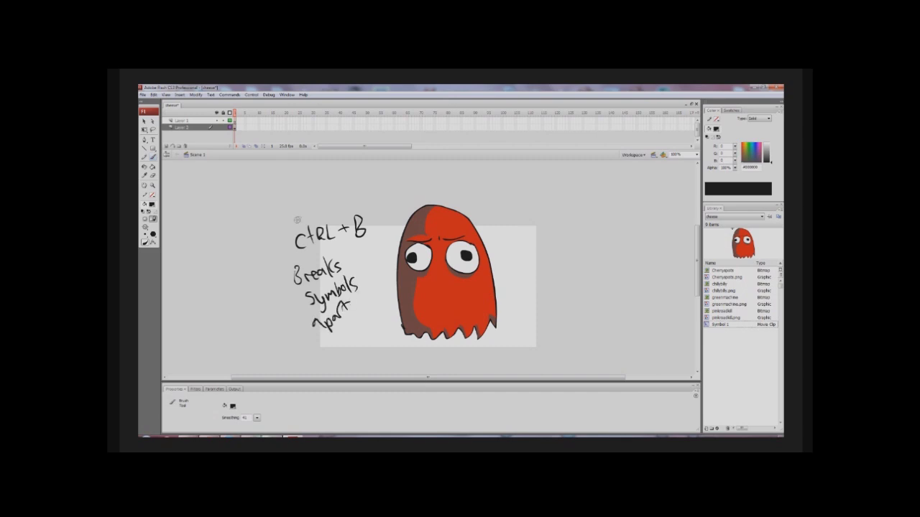
Undo the handwritten note and the break-apart of the ghost symbol.
key("ctrl+z")
key("ctrl+z")
key("ctrl+z")
key("ctrl+z")
key("ctrl+z")
key("ctrl+z")
key("ctrl+z")
key("ctrl+z")
key("ctrl+z")
key("ctrl+z")
key("ctrl+z")
key("ctrl+z")
key("ctrl+z")
key("ctrl+z")
key("ctrl+z")
key("ctrl+z")
key("ctrl+z")
key("ctrl+z")
key("ctrl+z")
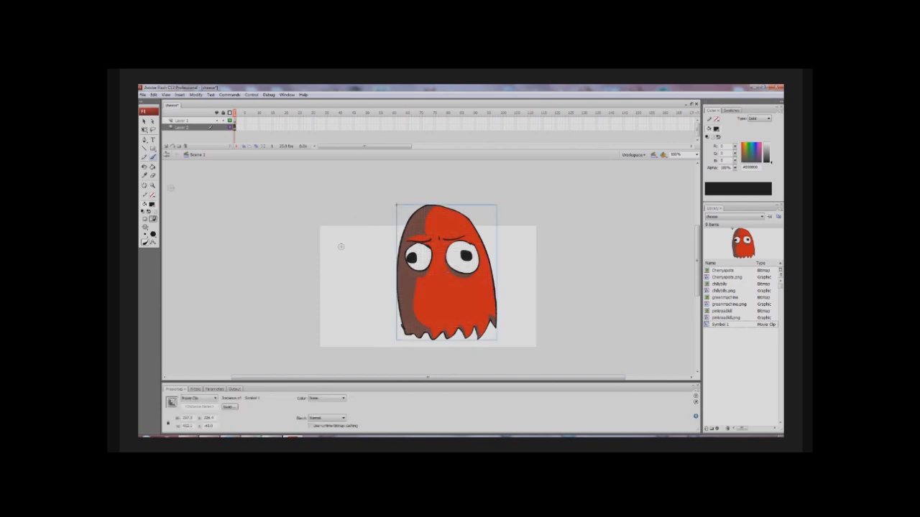
Move the ghost instance slightly up and to the left with Free Transform and open its symbol for editing.
key("q")
left_click_drag(439, 285, 423, 262)
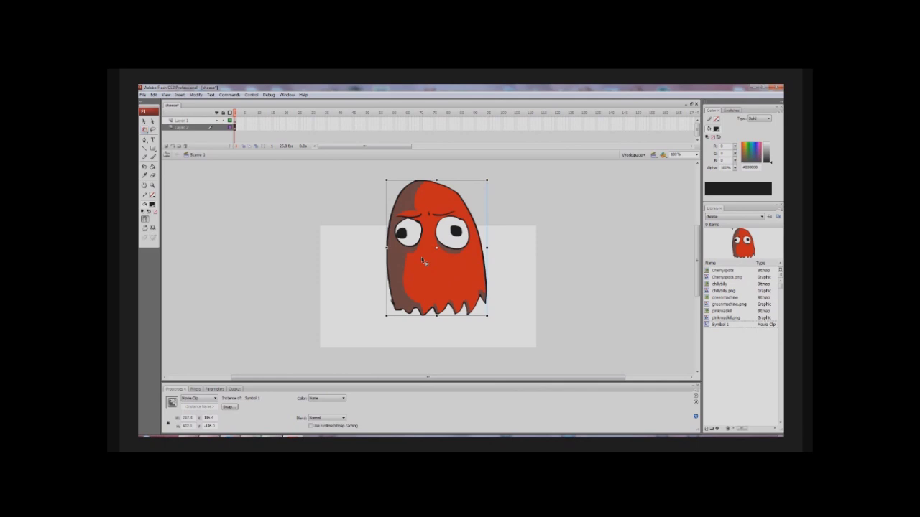
double_click(441, 272)
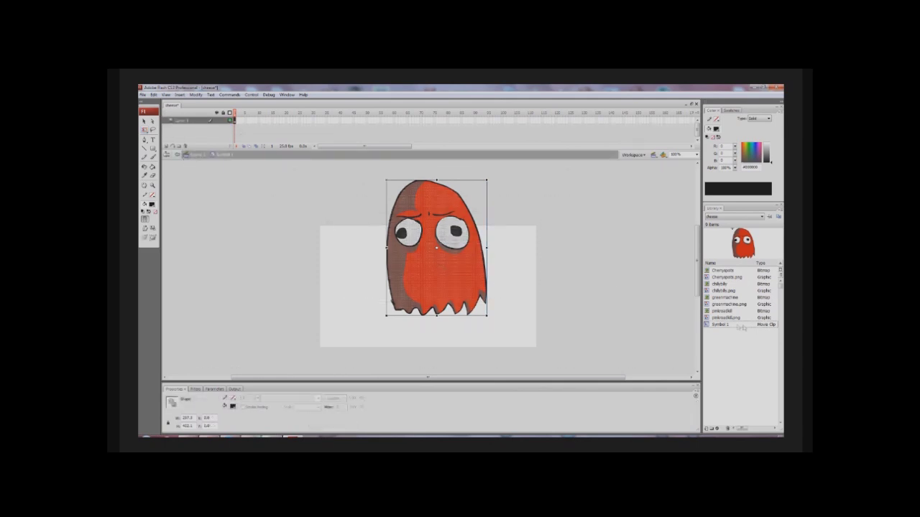
Paint a black frowning mouth below the ghost's eyes inside Symbol 1 and select the symbol in the library.
left_click(727, 327)
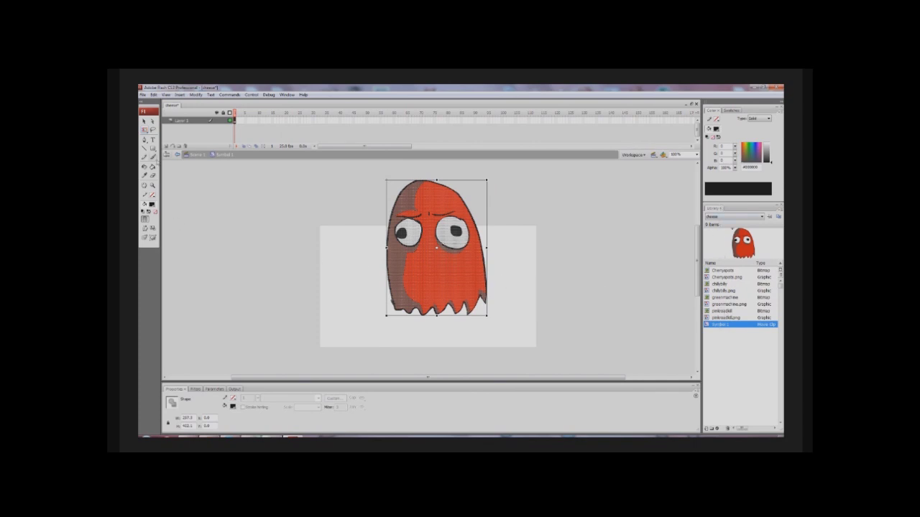
left_click(153, 159)
key("ctrl+shift+a")
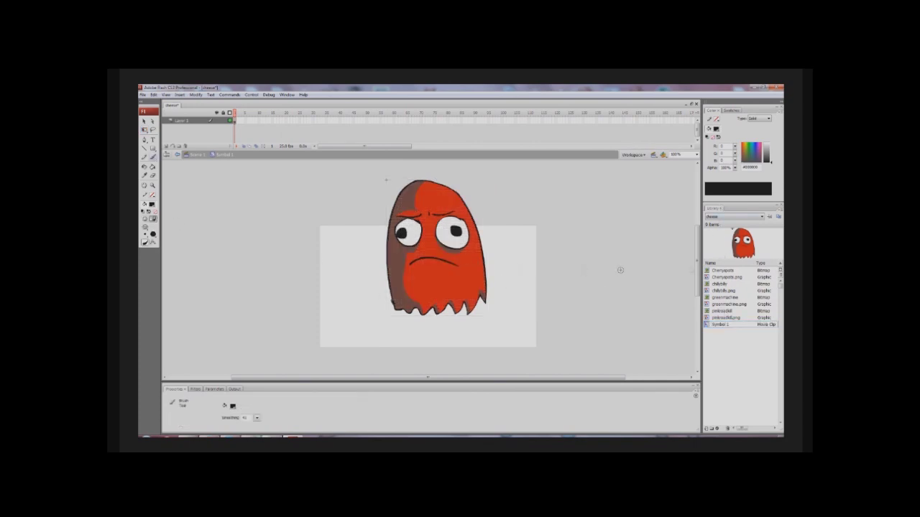
left_click(726, 326)
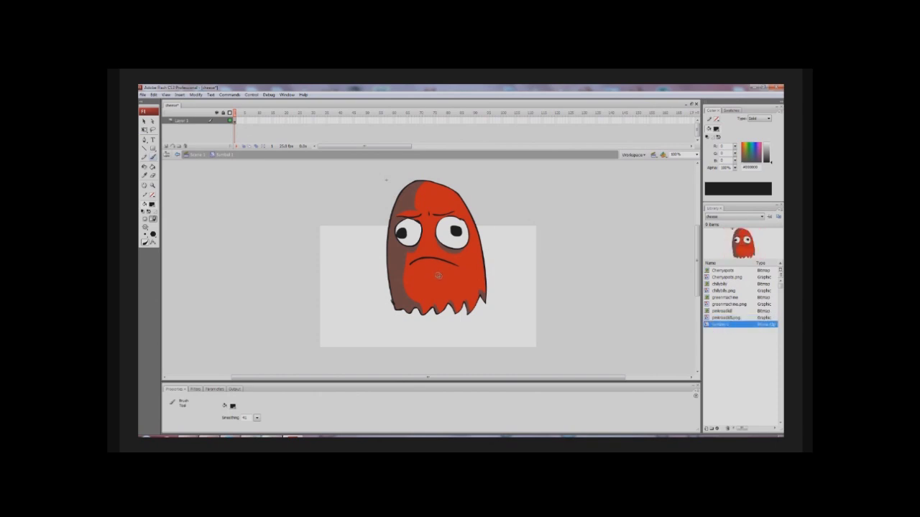
Undo the frowning mouth painted inside Symbol 1 and return to Scene 1.
left_click(438, 275)
key("ctrl+a")
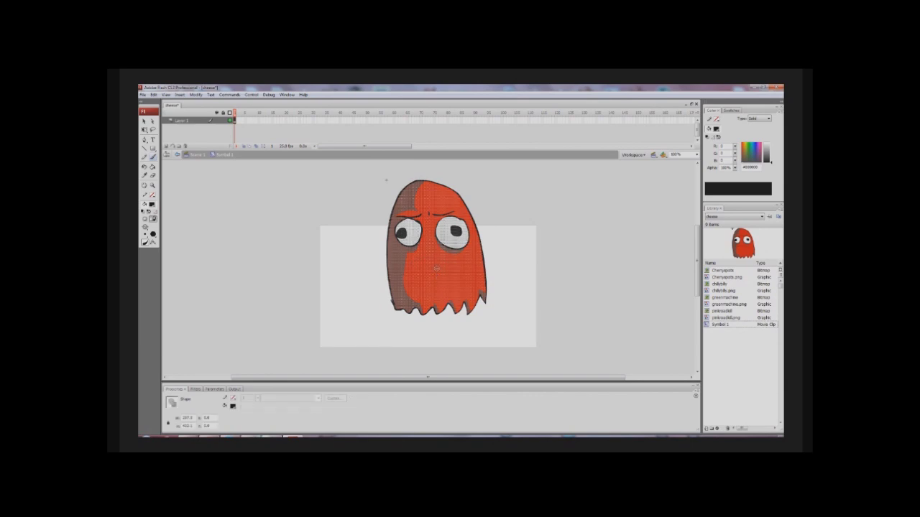
left_click(197, 155)
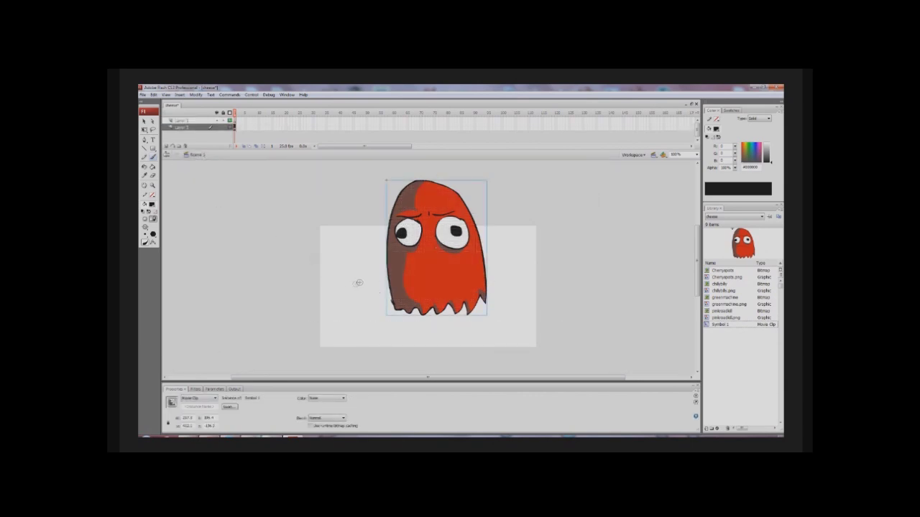
Break the ghost instance apart on the stage, paint a black frowning mouth on it, and compare it with Symbol 1 in the library.
left_click(406, 274)
key("q")
key("ctrl+b")
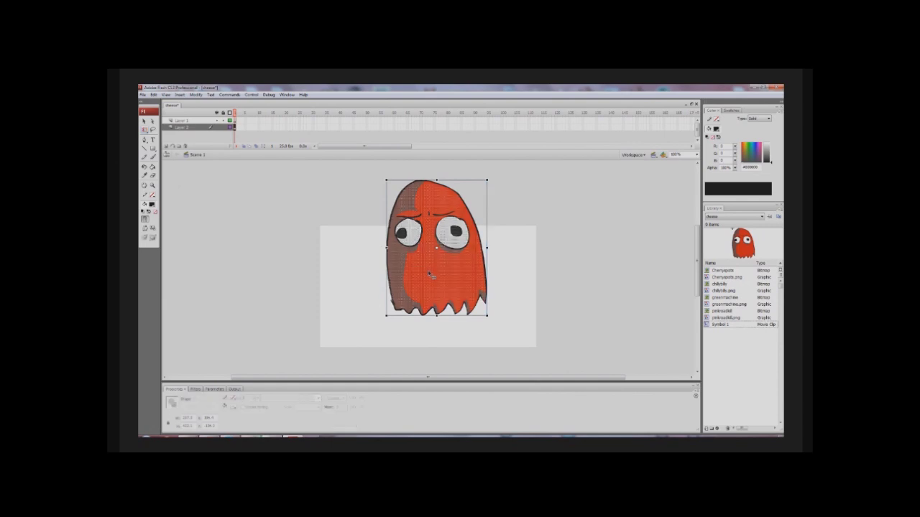
key("b")
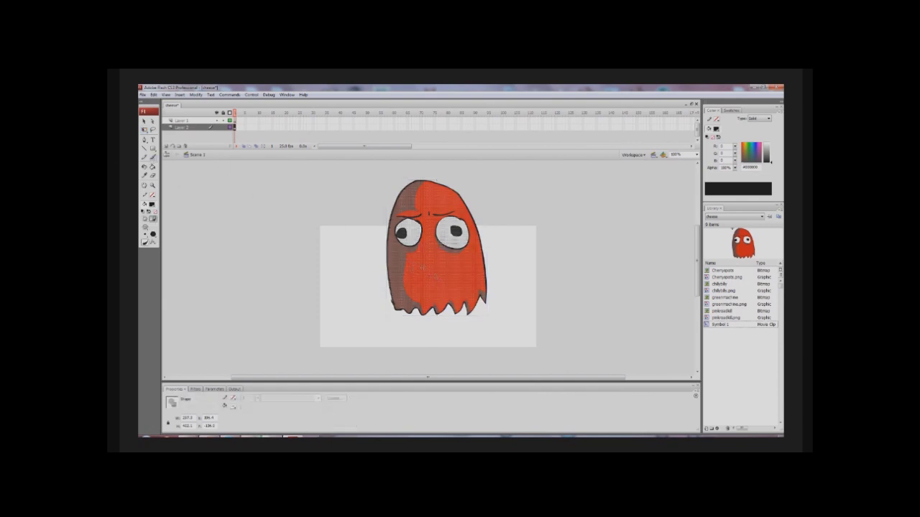
left_click_drag(404, 265, 467, 268)
left_click(721, 325)
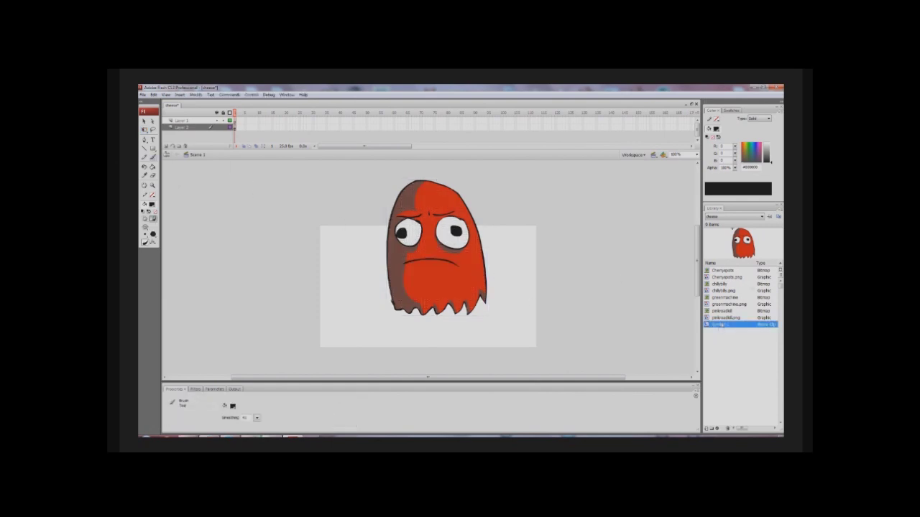
left_click(723, 317)
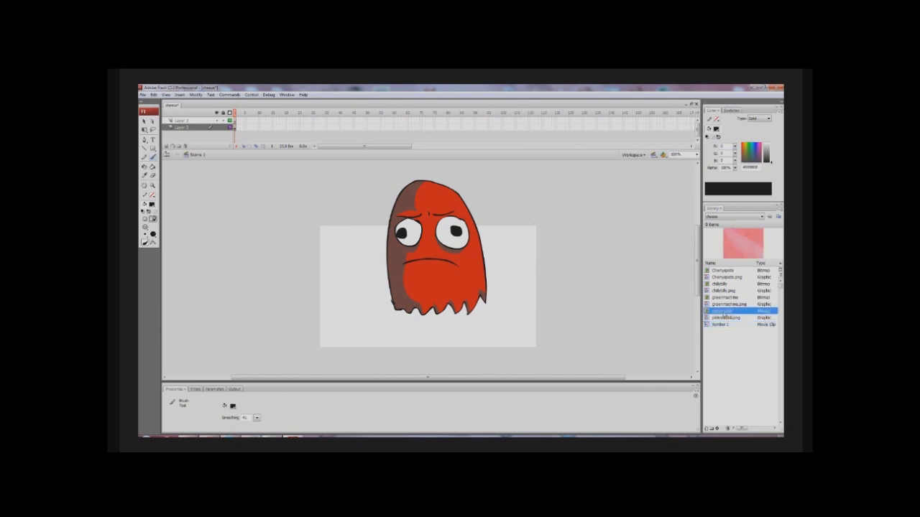
left_click(721, 325)
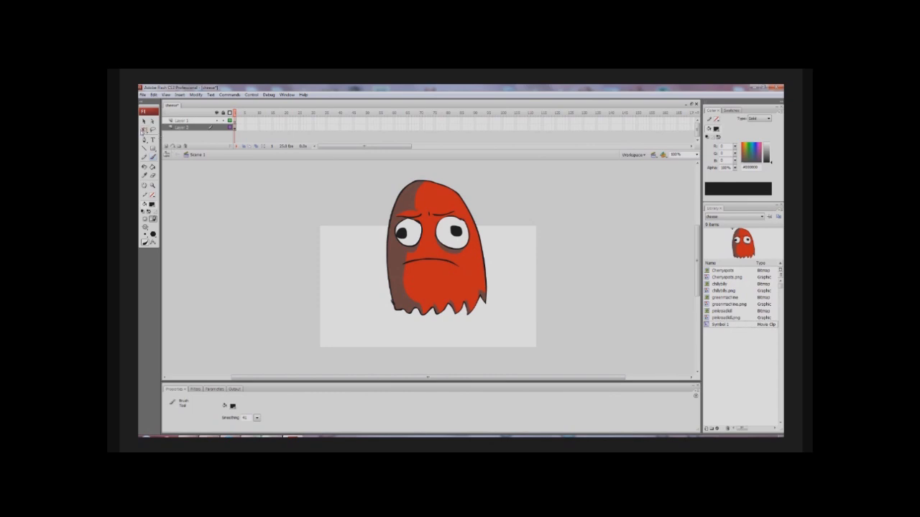
Undo the painted mouth and the break-apart so that the intact ghost instance is selected.
key("i")
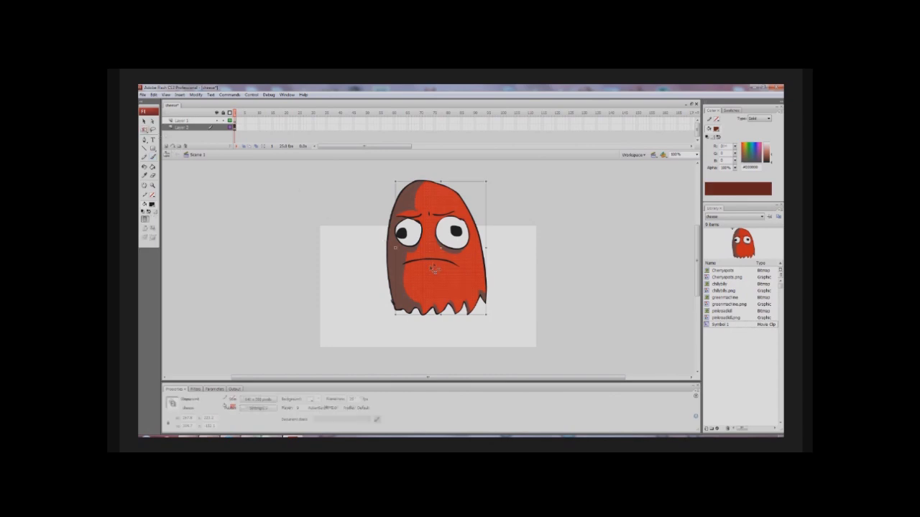
left_click(448, 198)
key("v")
left_click(460, 273)
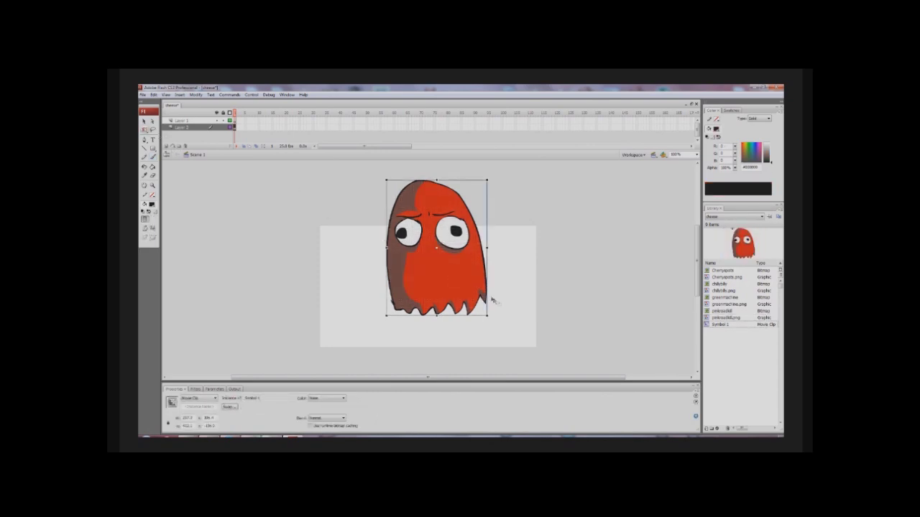
Break the ghost instance apart and convert its shapes into a new symbol of type Graphic.
key("ctrl+b")
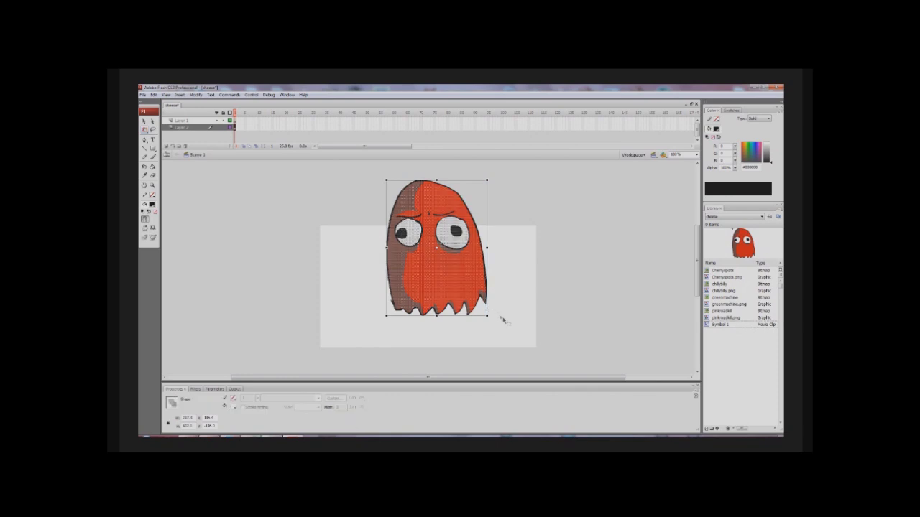
right_click(430, 265)
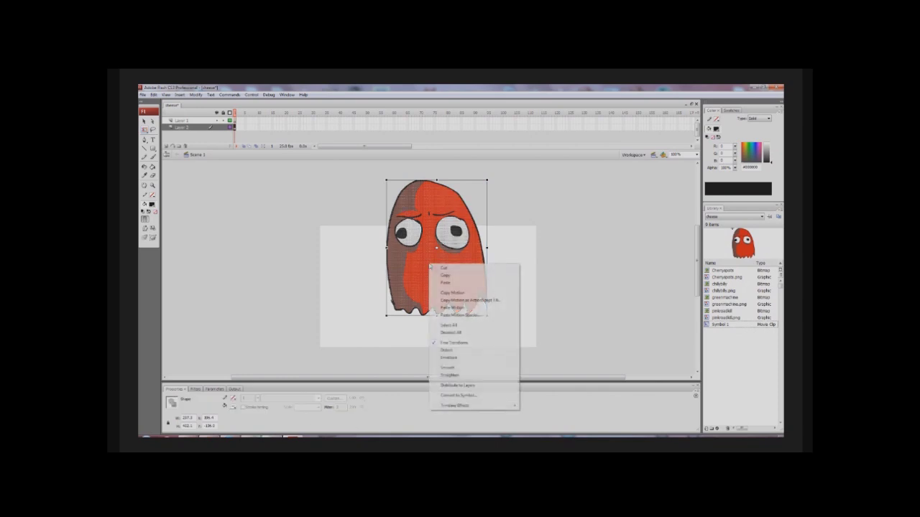
left_click(460, 396)
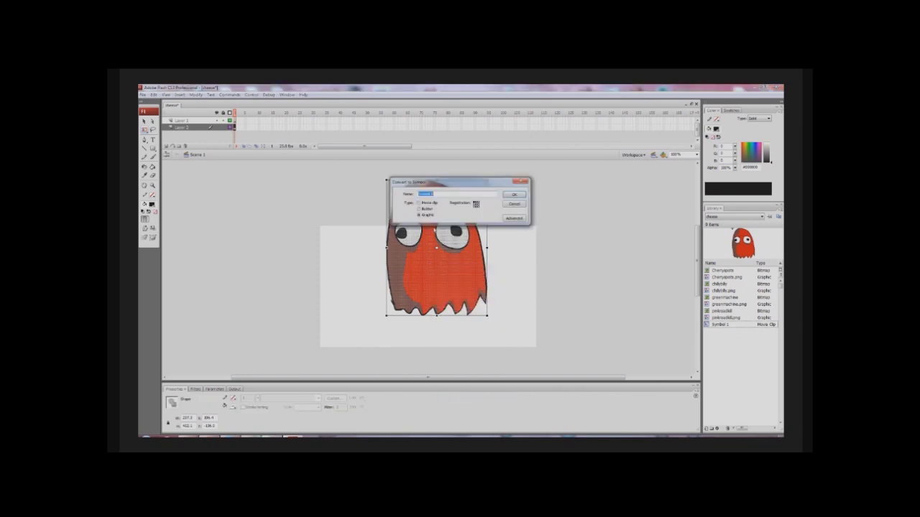
left_click(514, 195)
Convert the ghost graphic on the stage into another new symbol of type Movie clip.
right_click(444, 284)
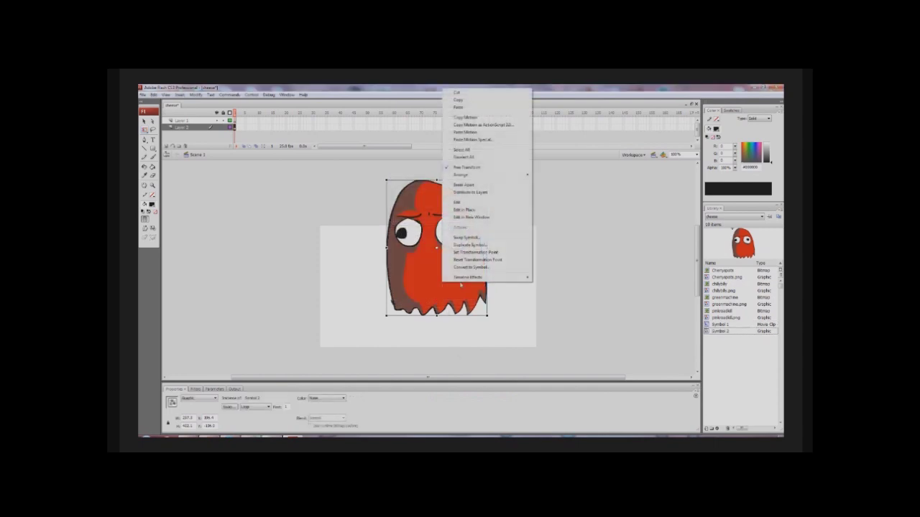
left_click(471, 266)
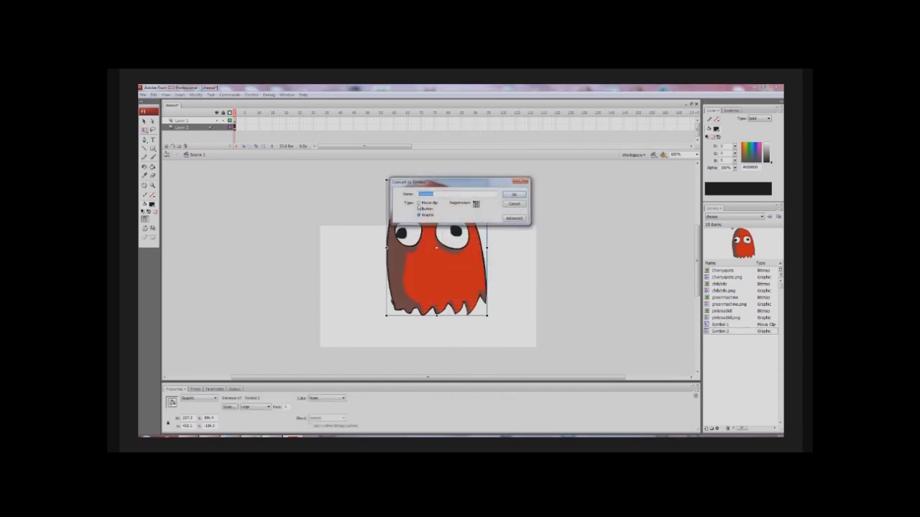
left_click(419, 203)
left_click(514, 195)
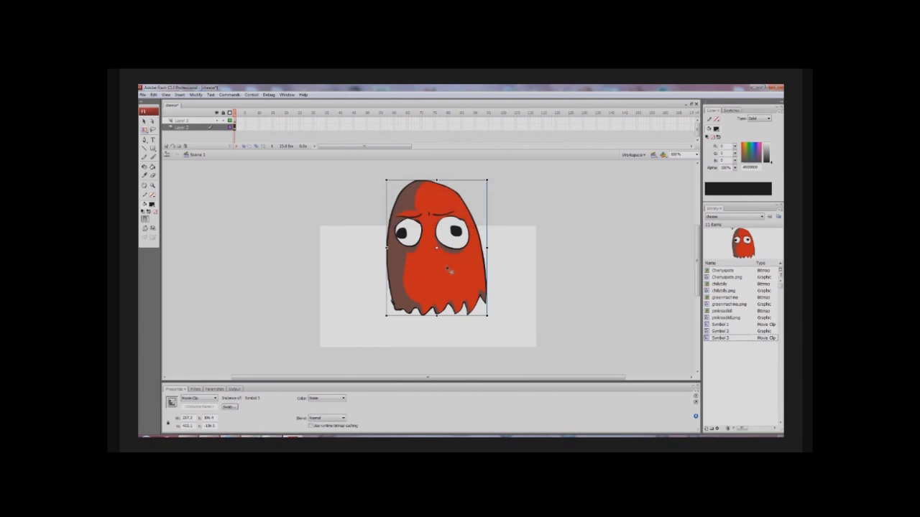
Delete the ghost from the stage and place an instance of the Symbol 3 movie clip from the library.
left_click(534, 264)
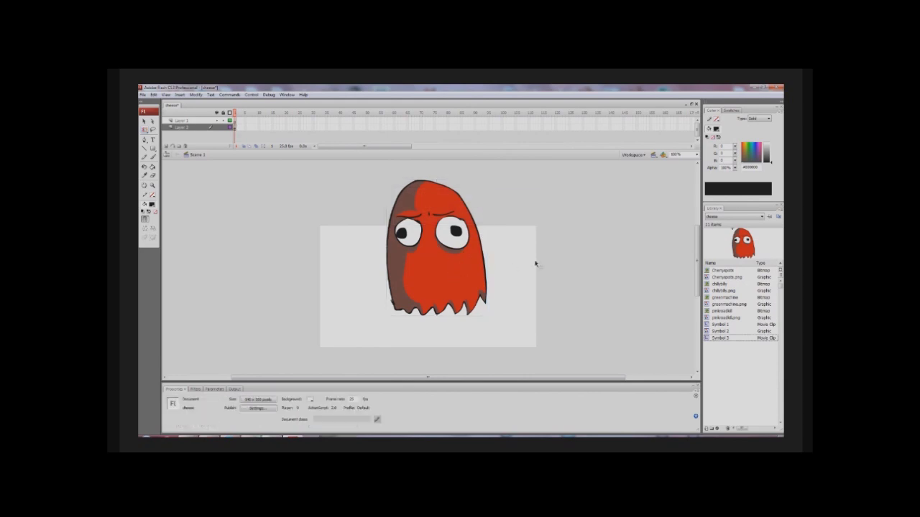
left_click(426, 278)
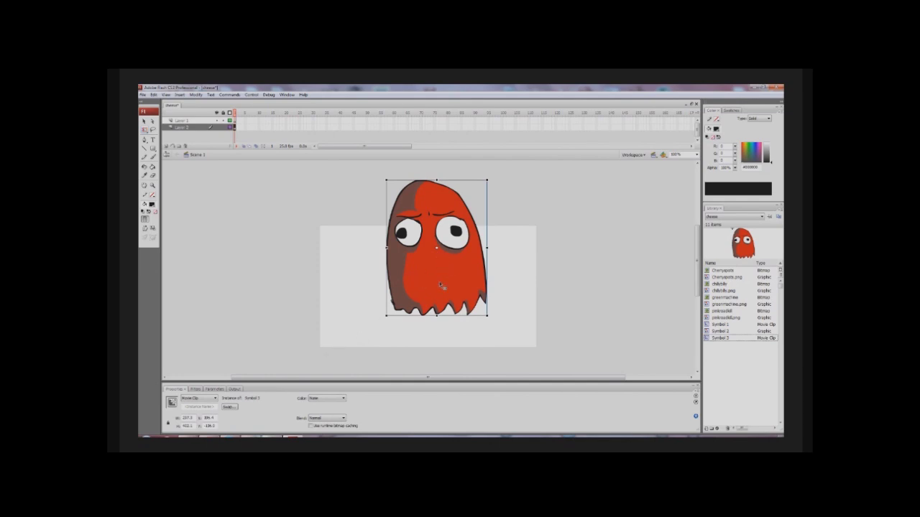
key("Delete")
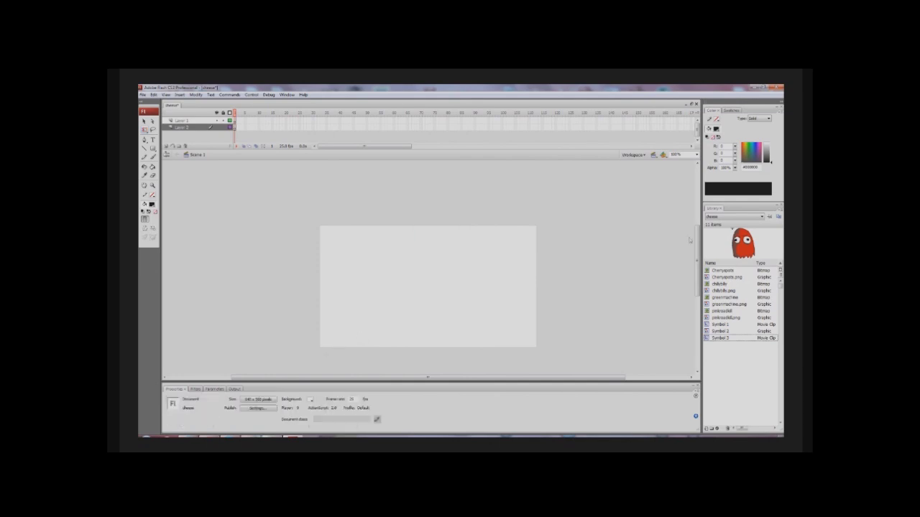
left_click(720, 337)
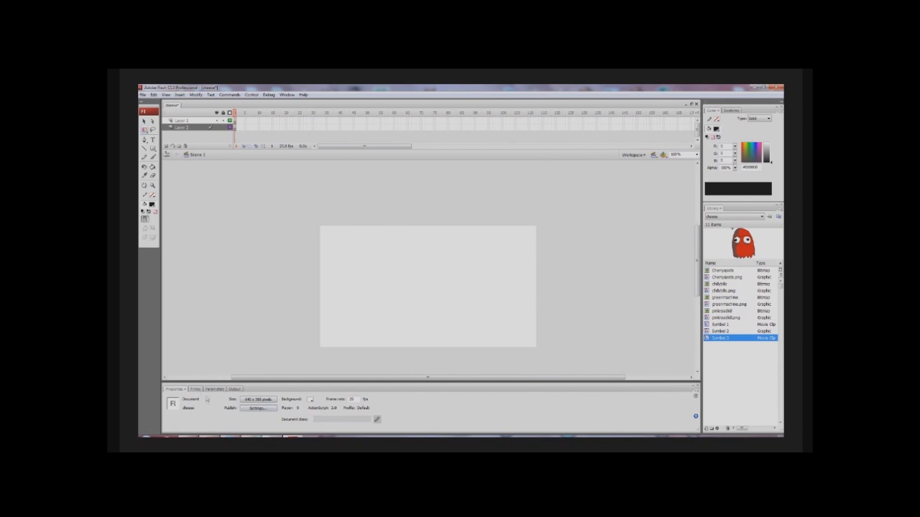
double_click(718, 337)
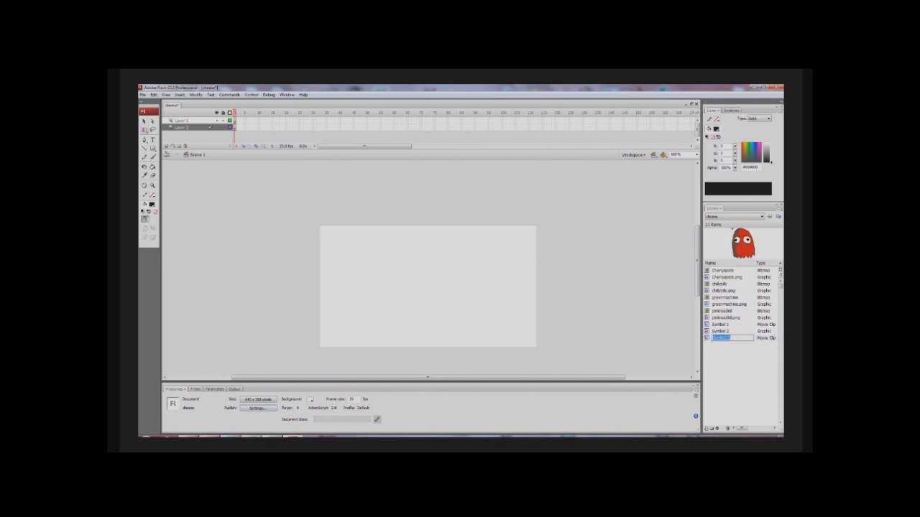
left_click(742, 339)
left_click_drag(637, 331, 437, 293)
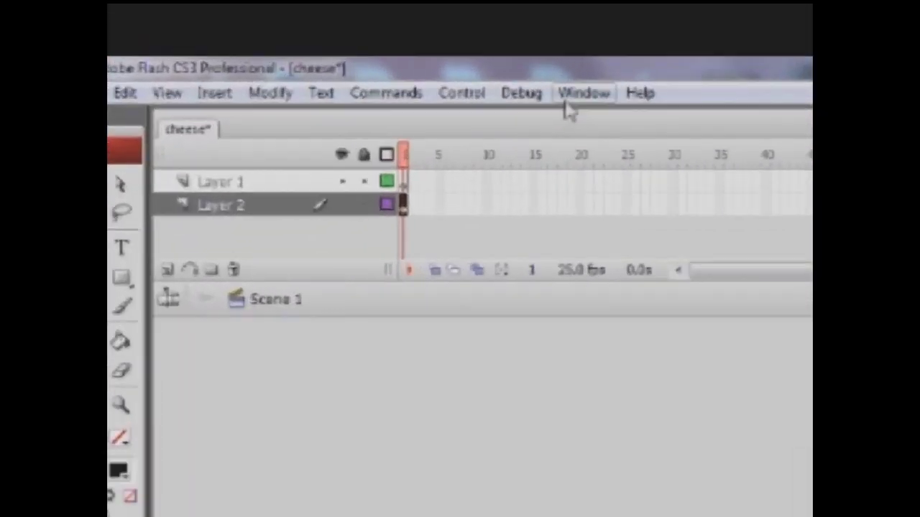
Show the Filters settings for the selected ghost movie clip.
left_click(618, 101)
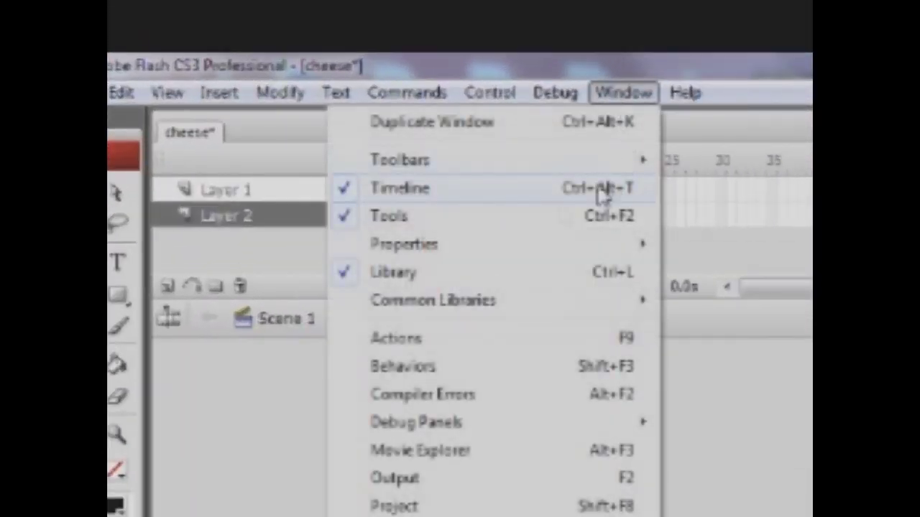
mouse_move(530, 257)
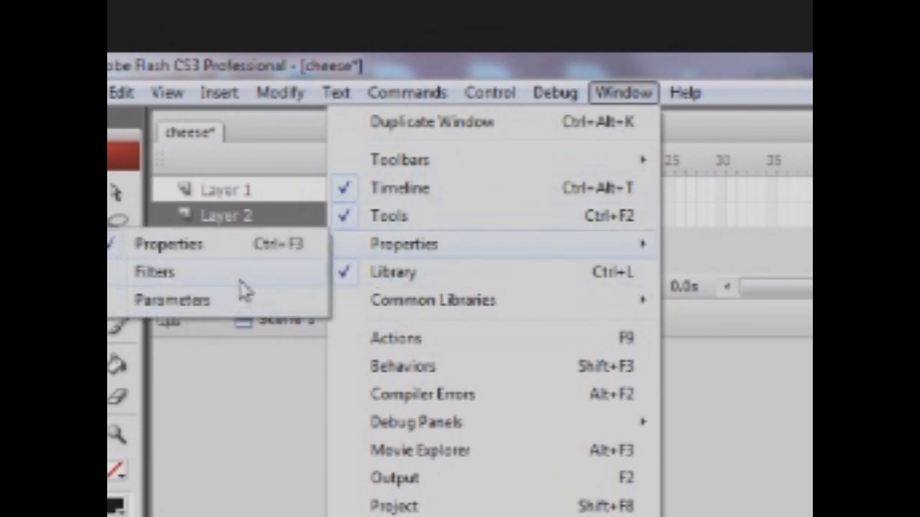
key("Escape")
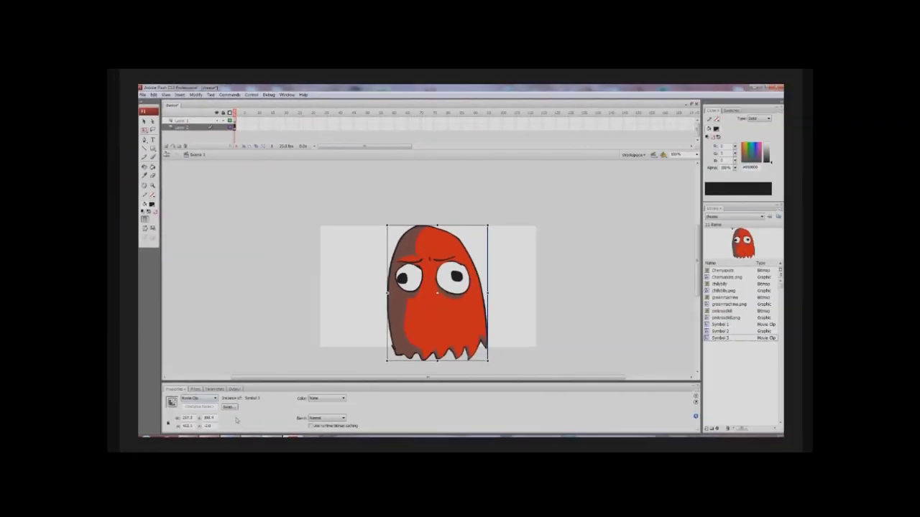
left_click(194, 390)
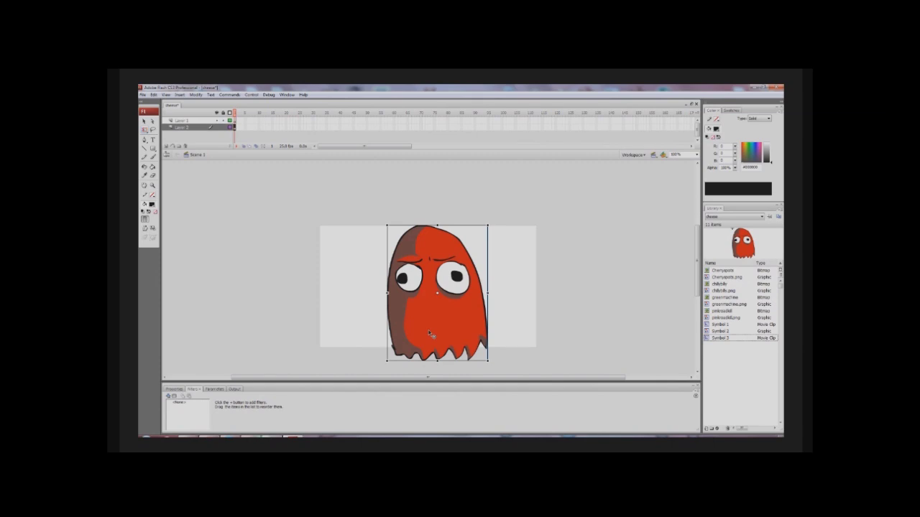
Replace the movie clip on the stage with an instance of the Symbol 2 graphic, nudged slightly left.
key("Delete")
left_click_drag(712, 330, 448, 283)
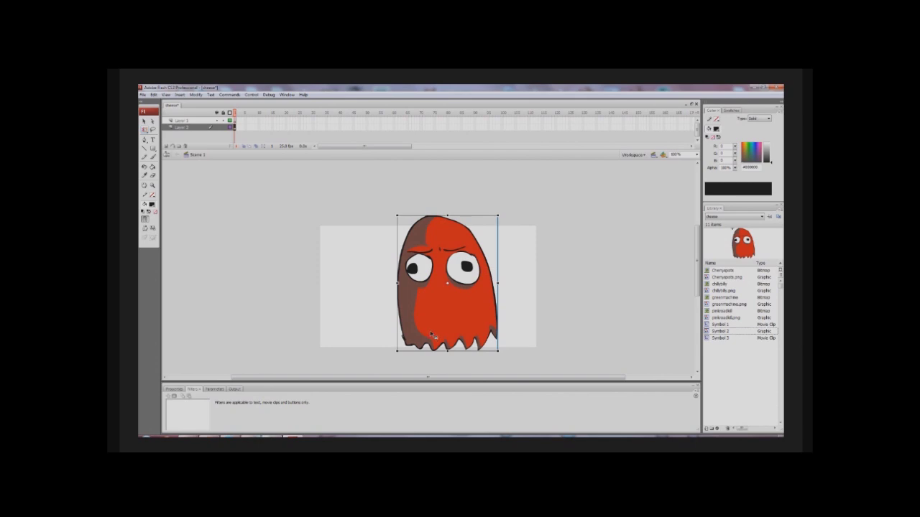
key("Left")
key("Left")
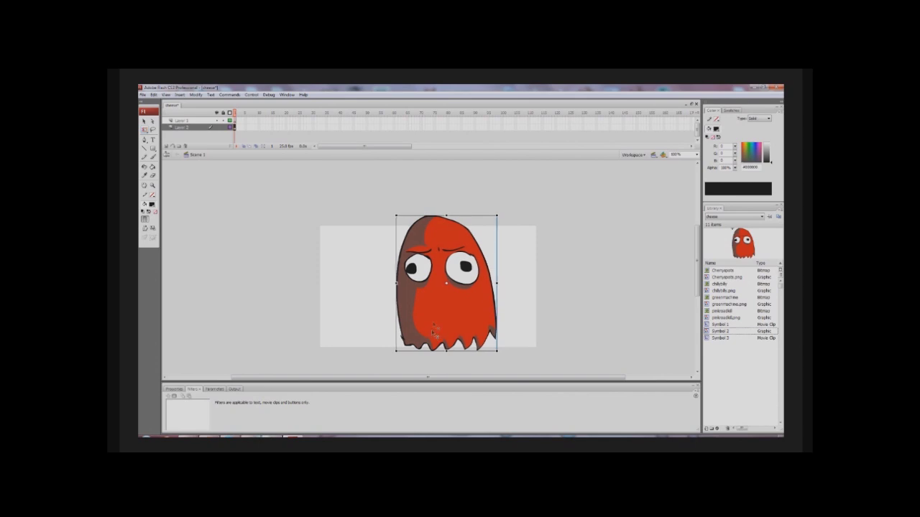
Delete the Symbol 2 graphic from the stage and place the Symbol 3 movie clip there again.
key("Delete")
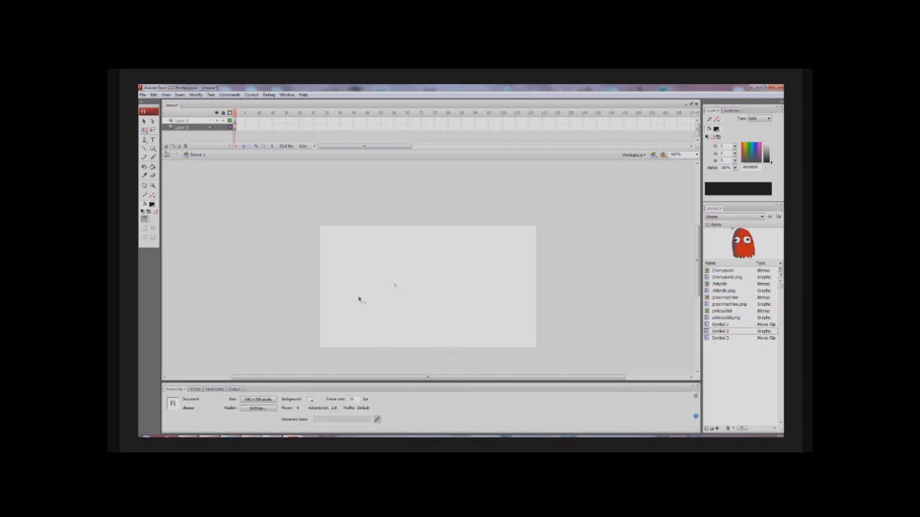
left_click(720, 332)
left_click_drag(718, 332, 408, 289)
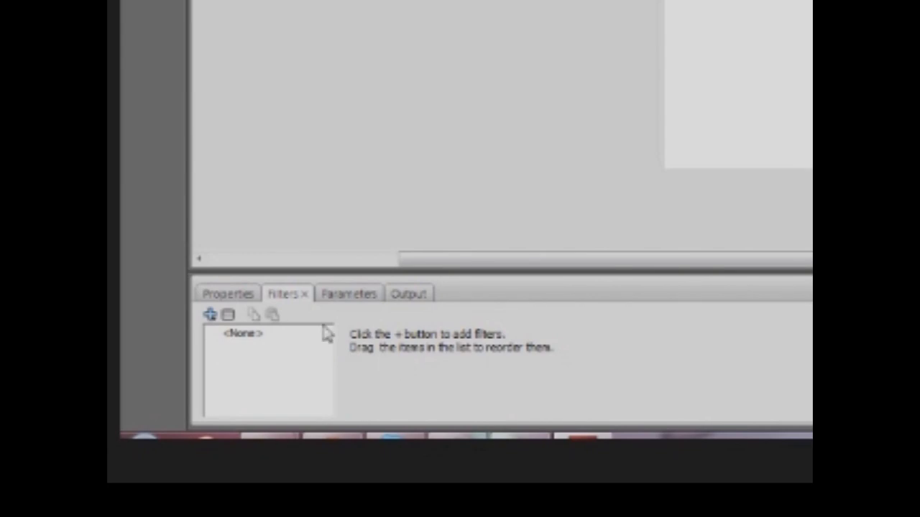
Try darkening the ghost movie clip with an Adjust Color filter, then reset its values and remove the filter.
left_click(210, 317)
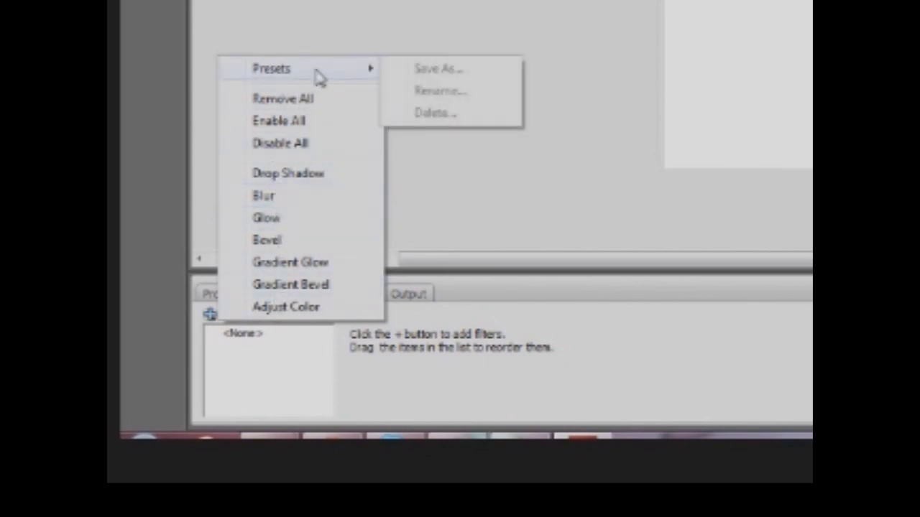
left_click(284, 308)
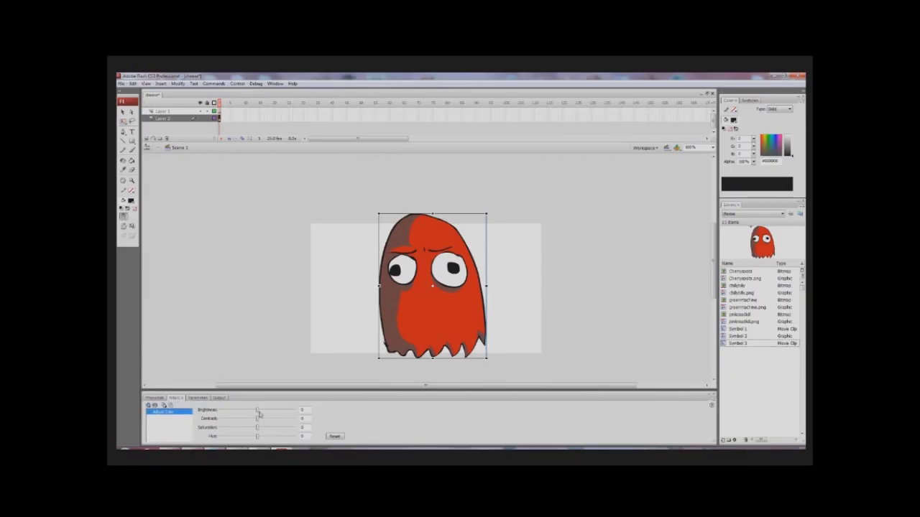
left_click_drag(259, 415, 225, 437)
left_click(334, 436)
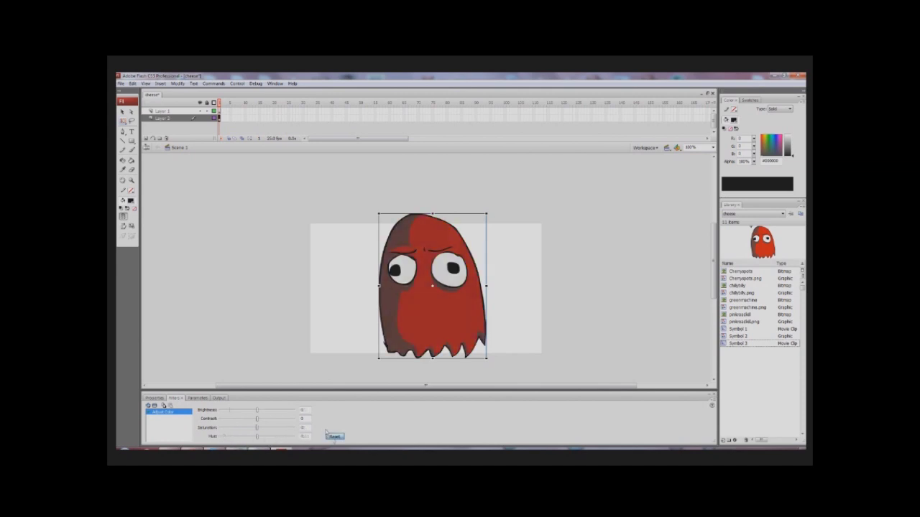
left_click(155, 406)
Try a Gradient Bevel filter on the ghost with a light blue gradient colour and a shifted dark stop, and disable it.
left_click(148, 406)
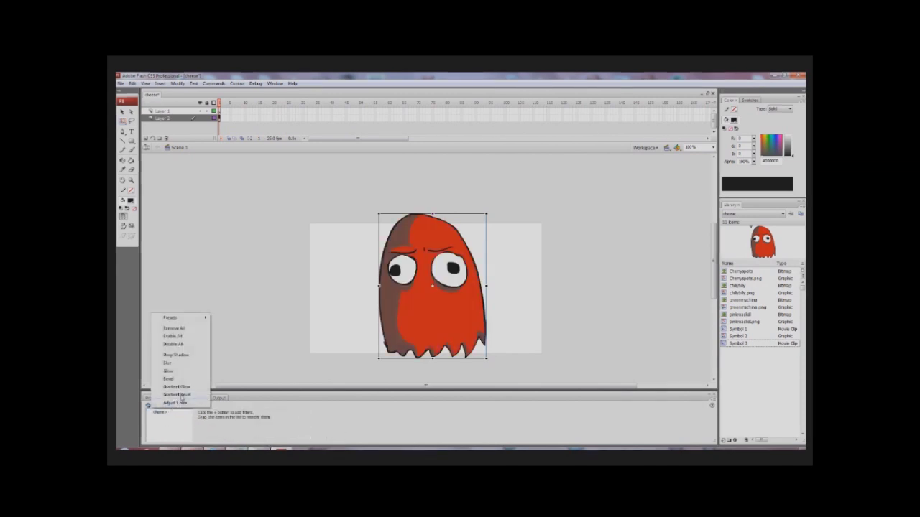
left_click(180, 394)
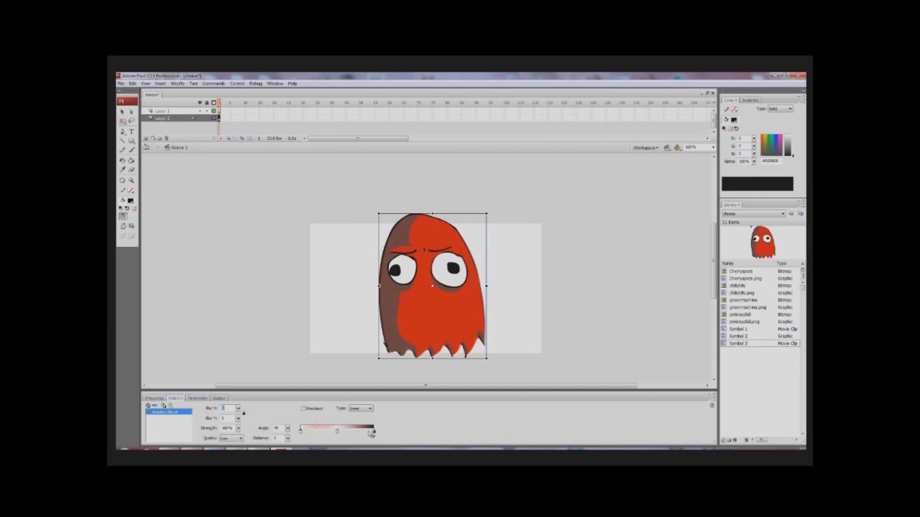
mouse_move(370, 430)
left_mouse_down()
mouse_move(349, 430)
mouse_move(357, 431)
left_mouse_up()
left_click(337, 432)
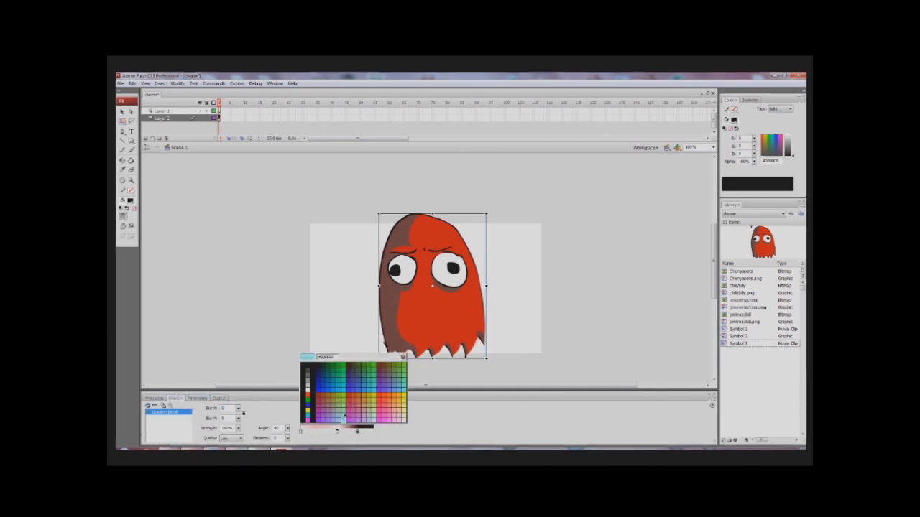
left_click(340, 421)
left_click_drag(357, 431, 362, 431)
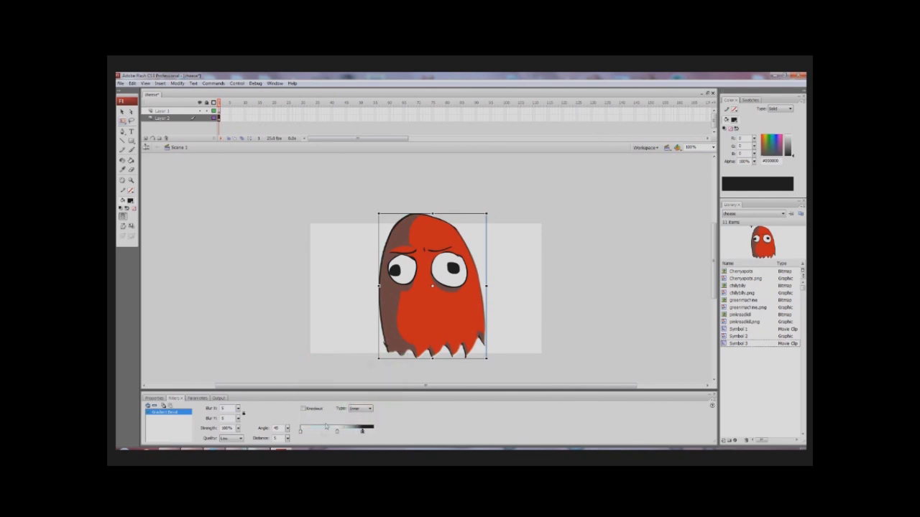
left_click(148, 413)
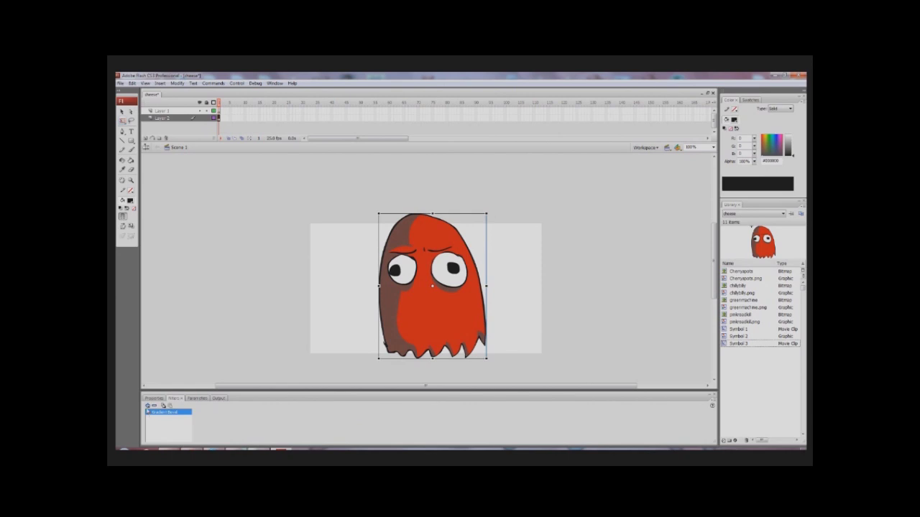
left_click(148, 406)
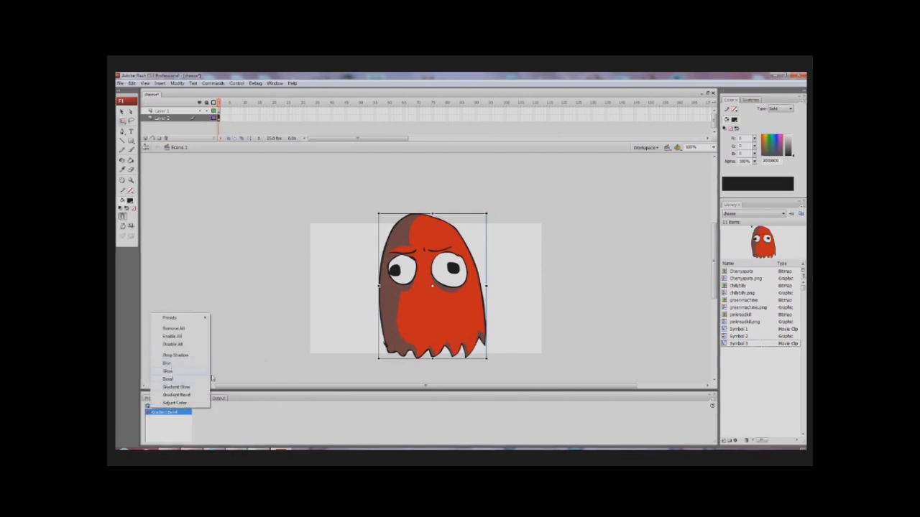
left_click(393, 321)
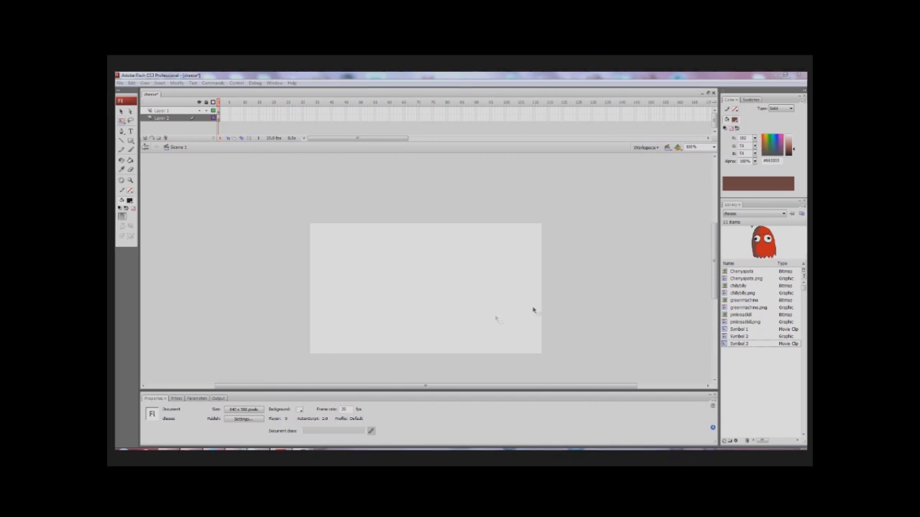
Place an instance of the Symbol 3 movie clip on the empty stage and show its properties.
left_click(738, 336)
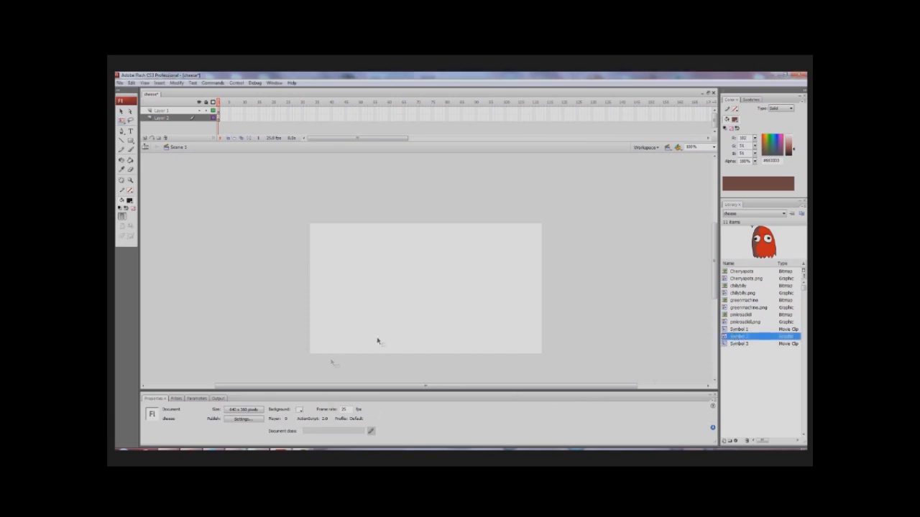
left_click_drag(739, 343, 446, 296)
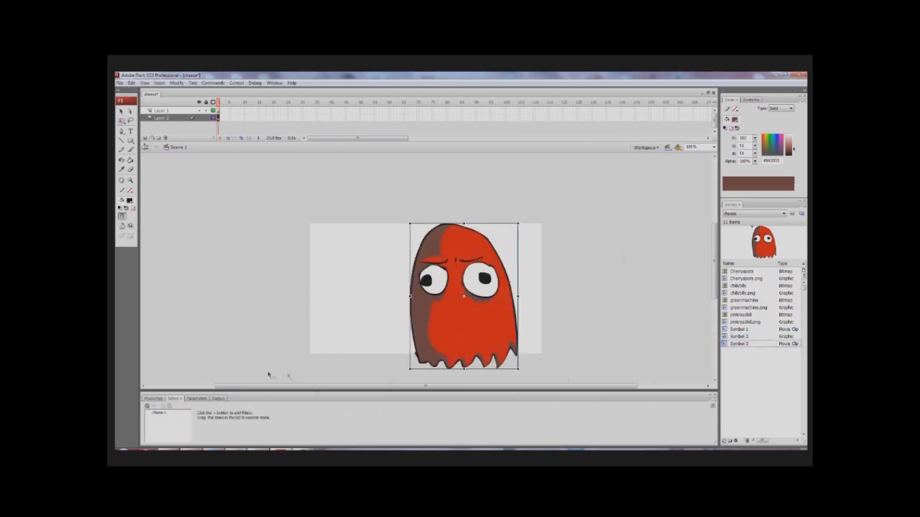
left_click(154, 398)
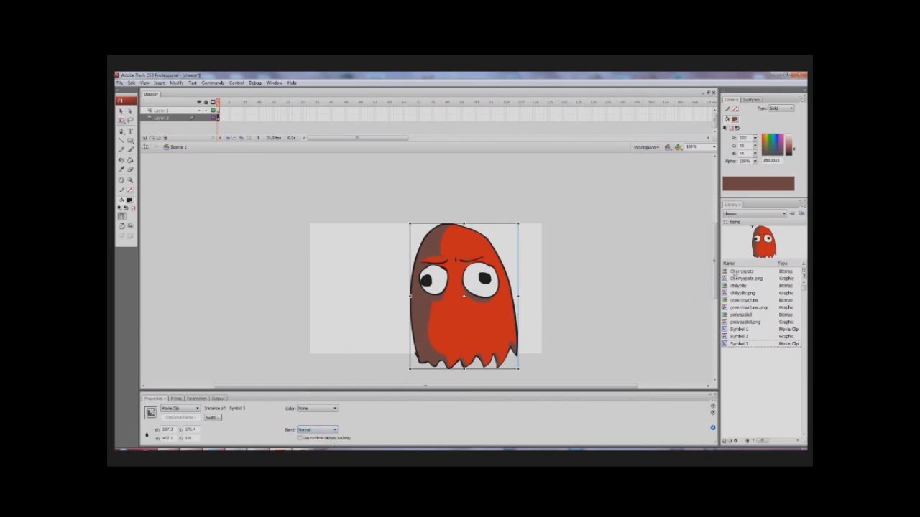
Try adding the Cherryspots bitmap to the ghost's layer, delete it, and reselect the ghost movie clip.
left_click_drag(740, 271, 456, 263)
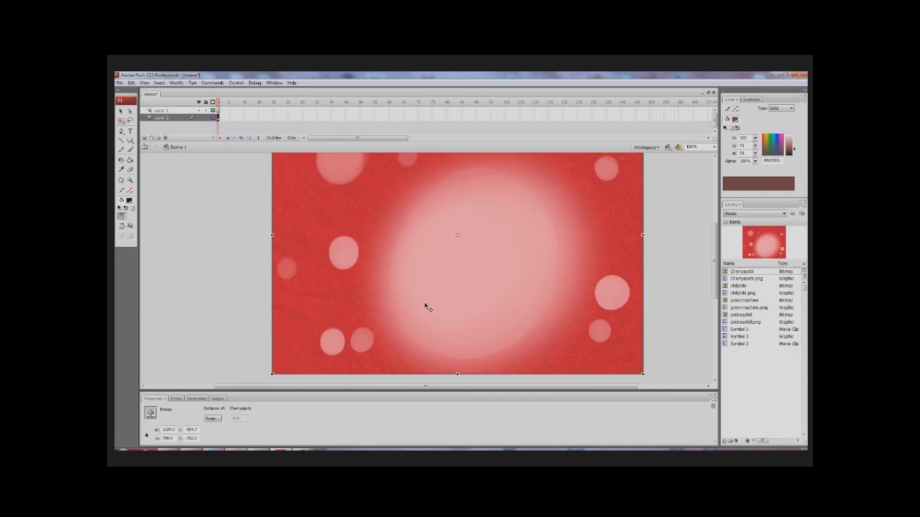
key("Delete")
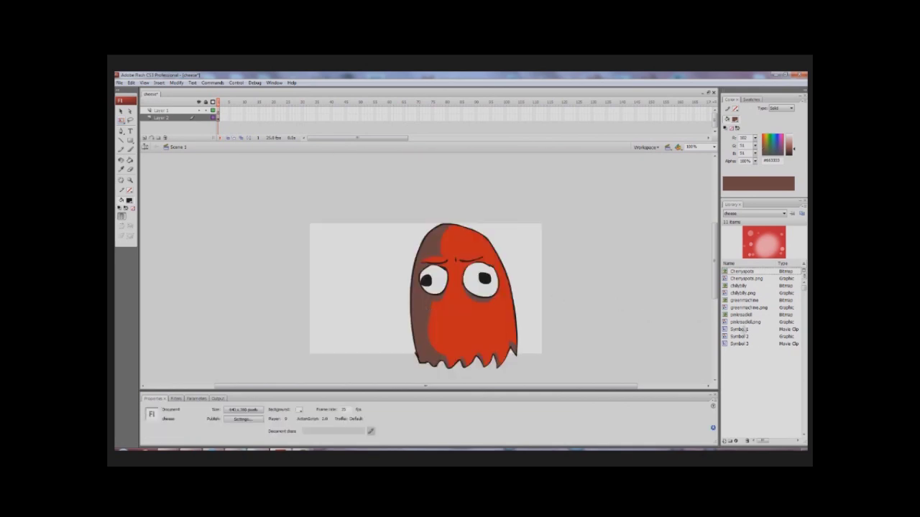
left_click(740, 329)
left_click(740, 337)
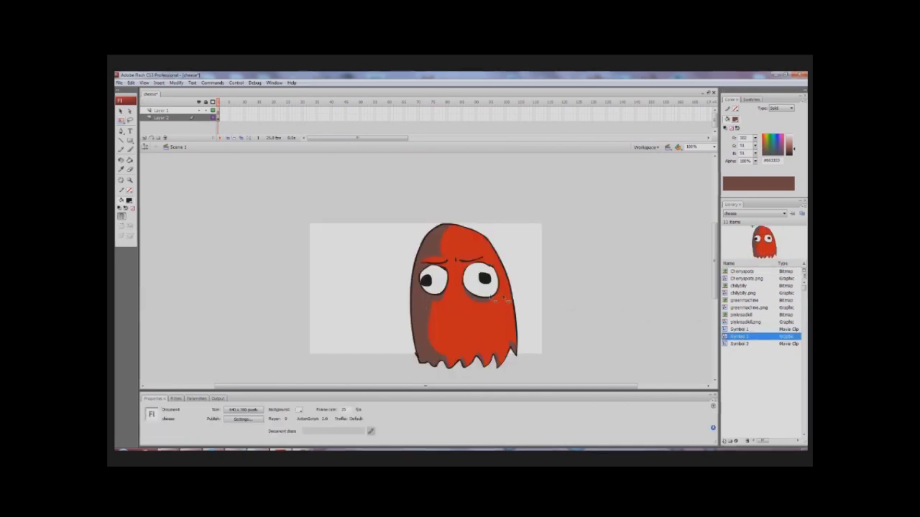
left_click(495, 311)
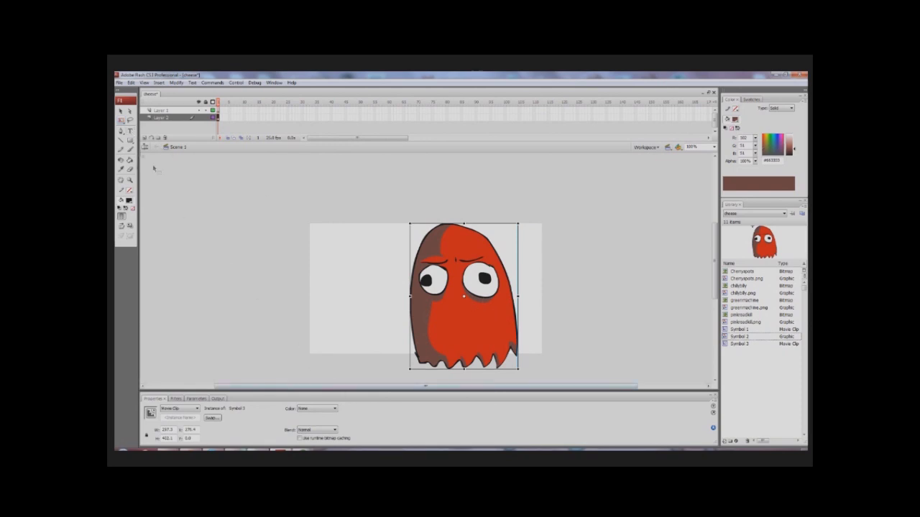
Add the static text "jksajfhs" beside the upper-left corner of the white stage area and select it.
left_click(130, 132)
left_click(258, 225)
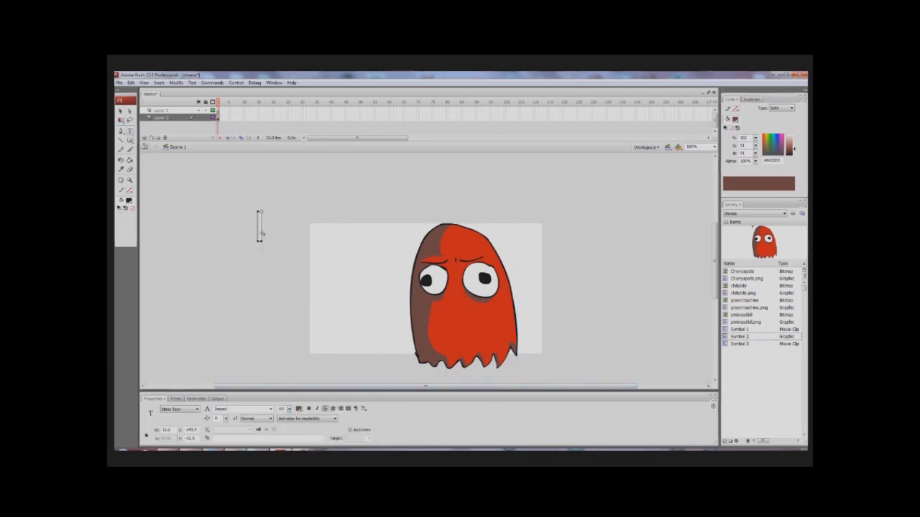
type("jksajfhs")
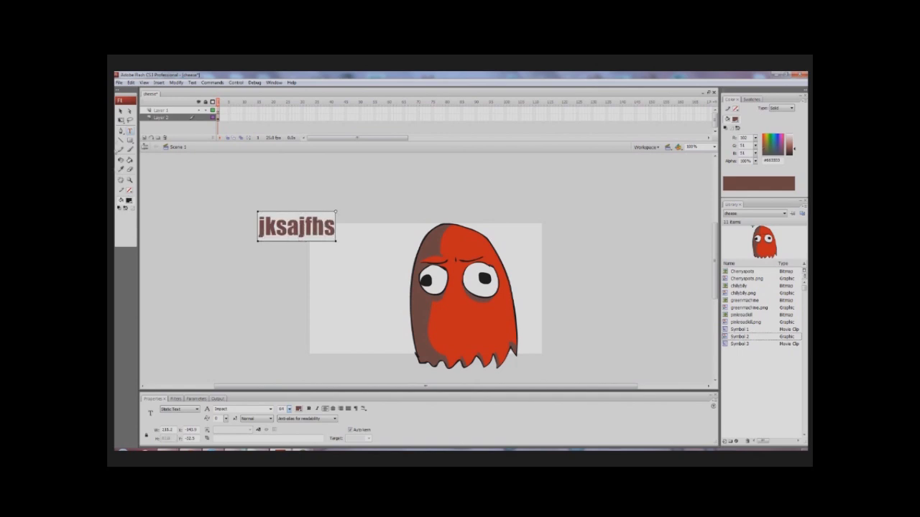
type("v")
left_click_drag(220, 205, 349, 255)
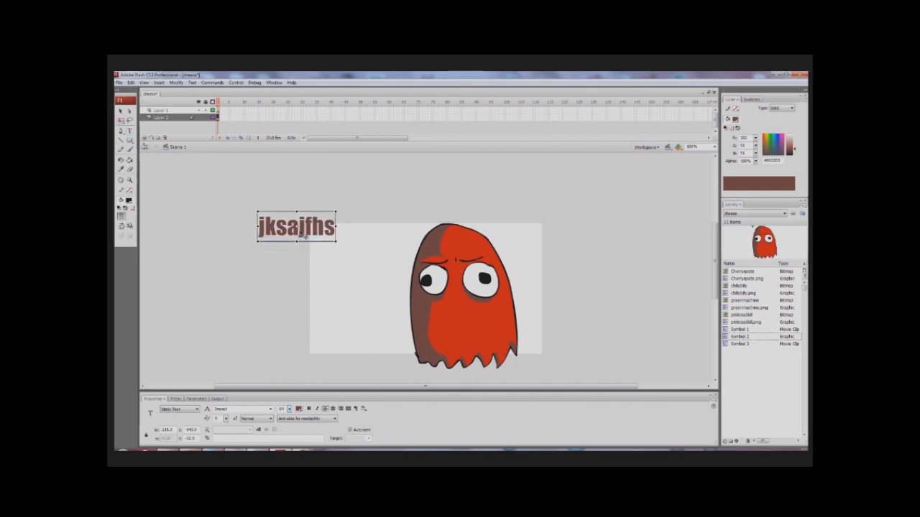
Convert the selected text to a movie clip symbol and delete its instance from the stage.
key("F8")
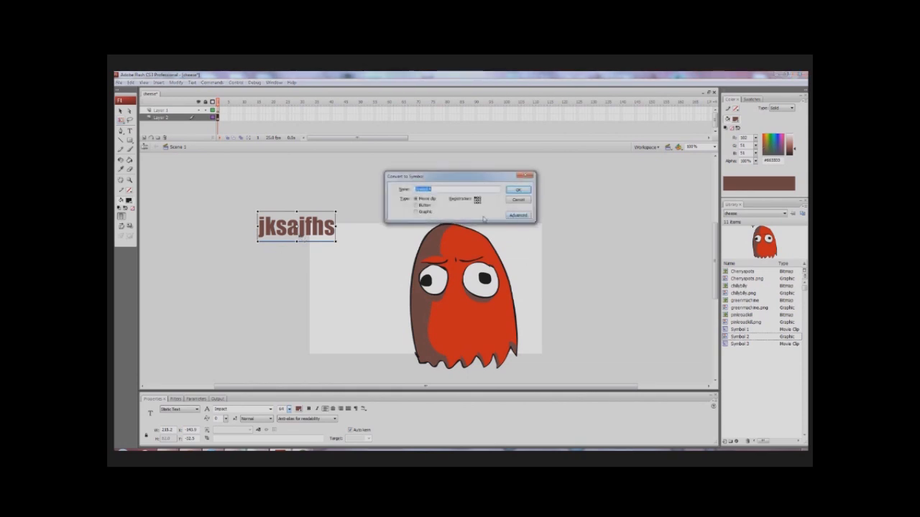
type("c")
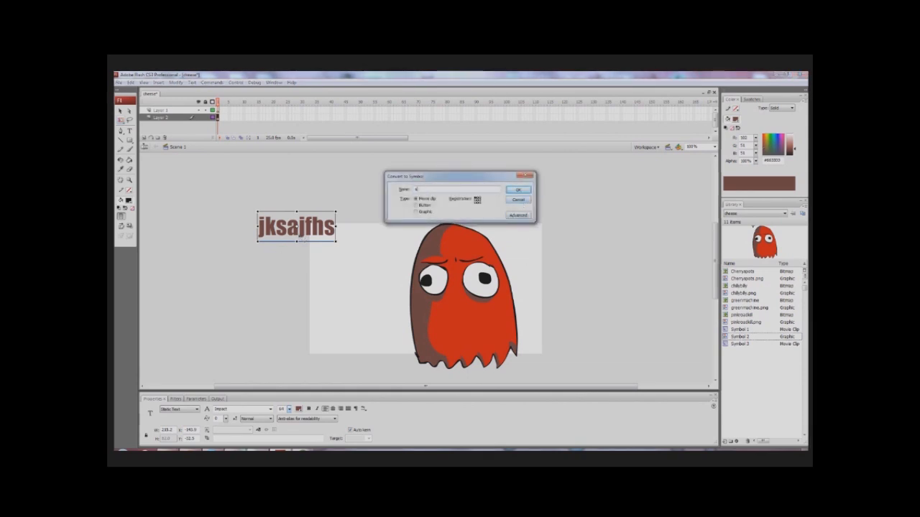
left_click(518, 190)
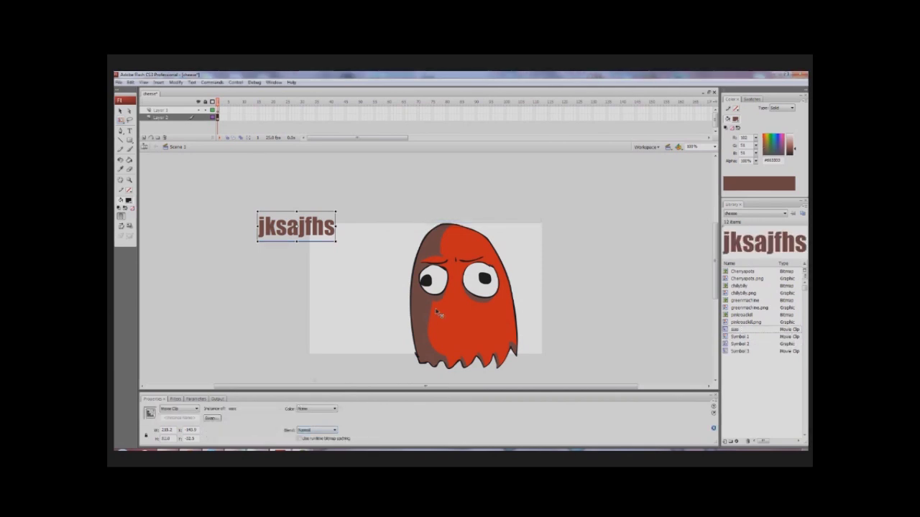
key("Delete")
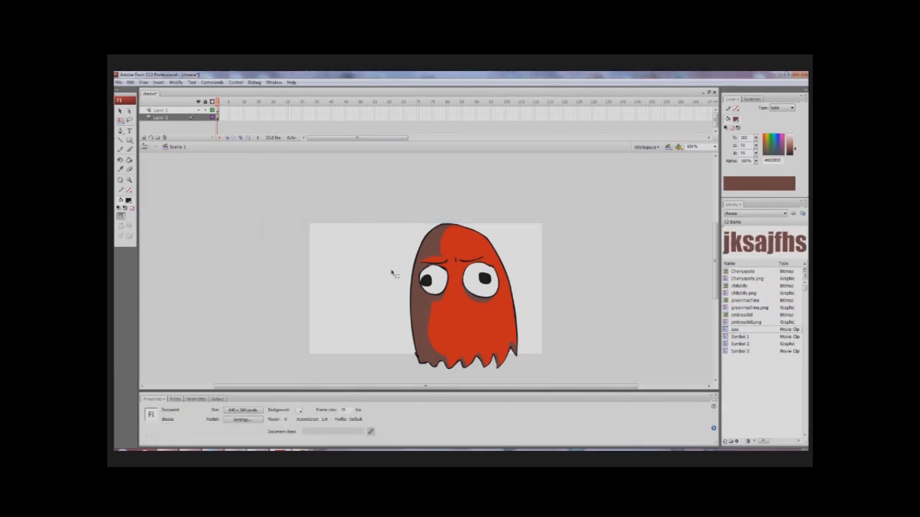
Place the Cherryspots bitmap on frame 1 of Layer 1 as a background for the ghost.
left_click(443, 311)
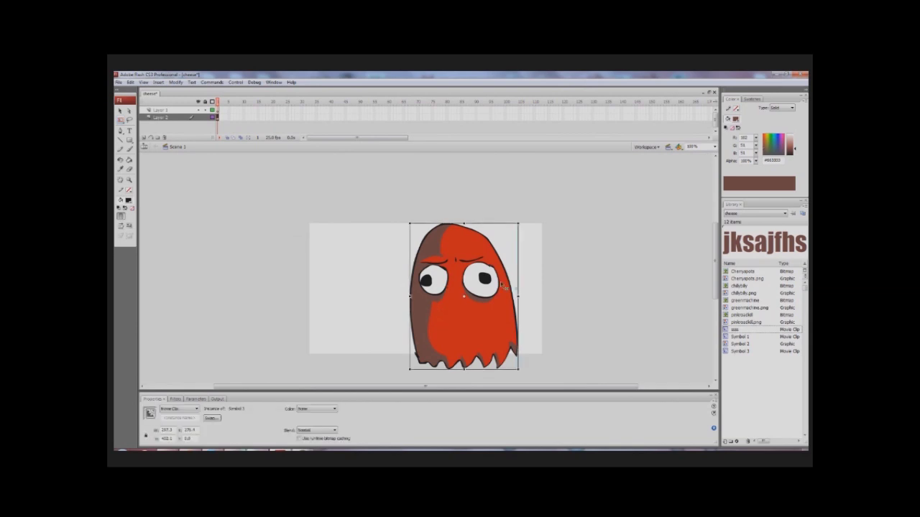
left_click(744, 271)
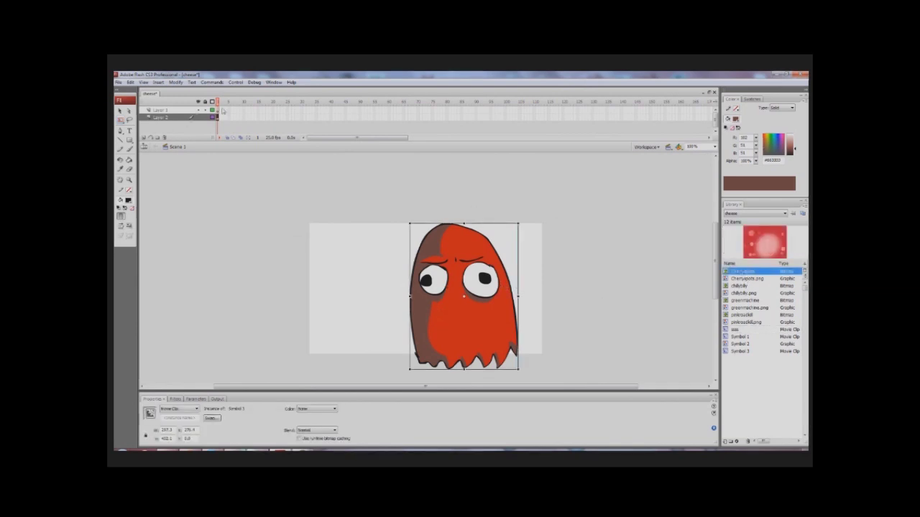
left_click(220, 110)
left_click_drag(736, 274, 529, 294)
Move Layer 2 above Layer 1 and shift the ghost slightly right over the background's bright centre.
left_click(227, 119)
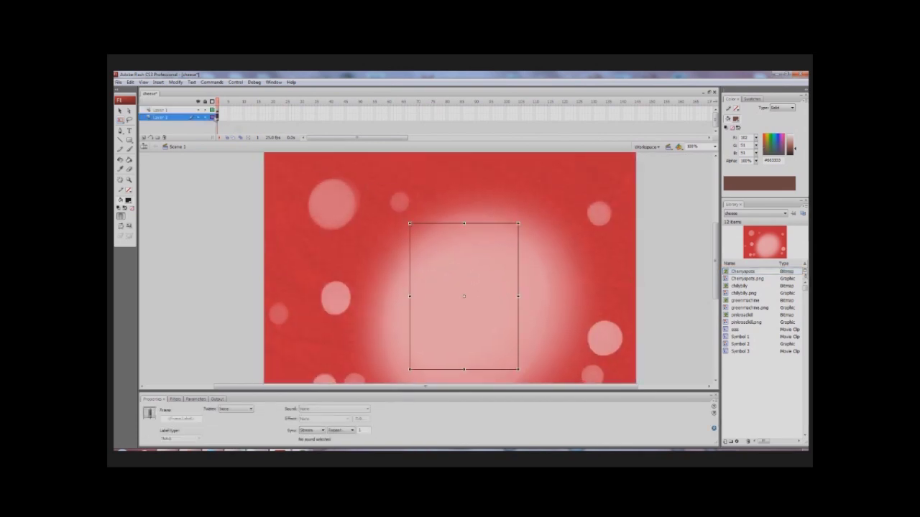
left_click_drag(180, 119, 179, 108)
left_click_drag(457, 304, 470, 306)
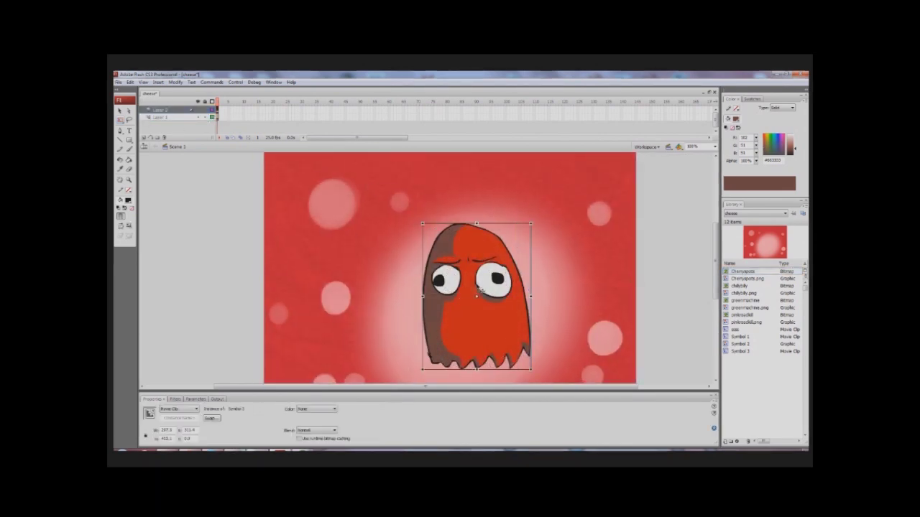
left_click(408, 247)
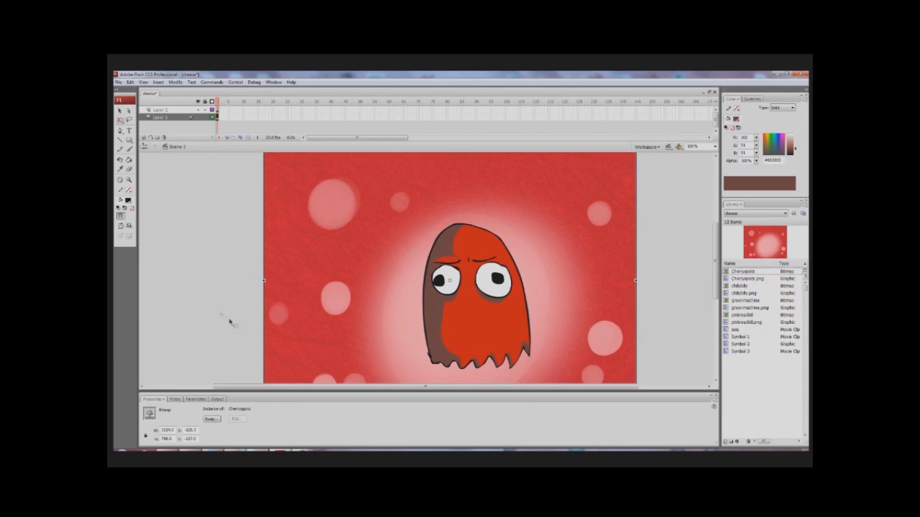
Set the ghost movie clip's blend mode to Overlay.
left_click(482, 327)
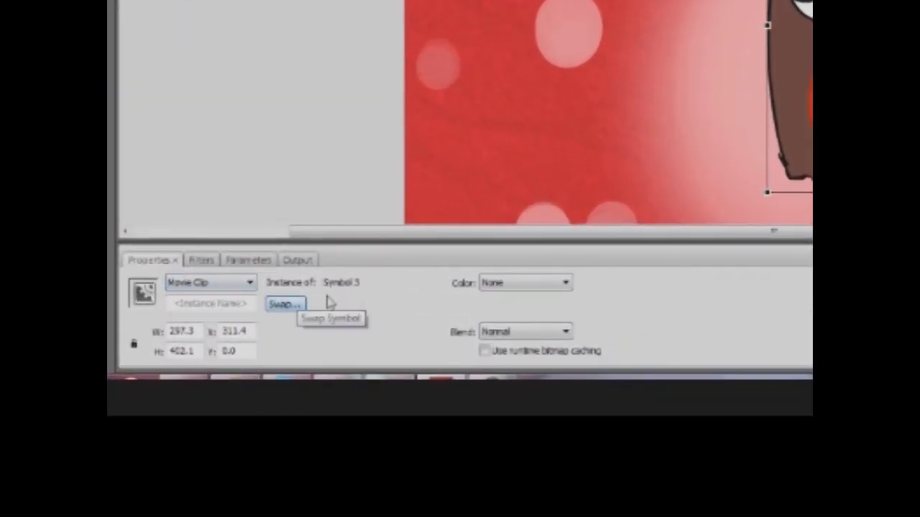
left_click(535, 334)
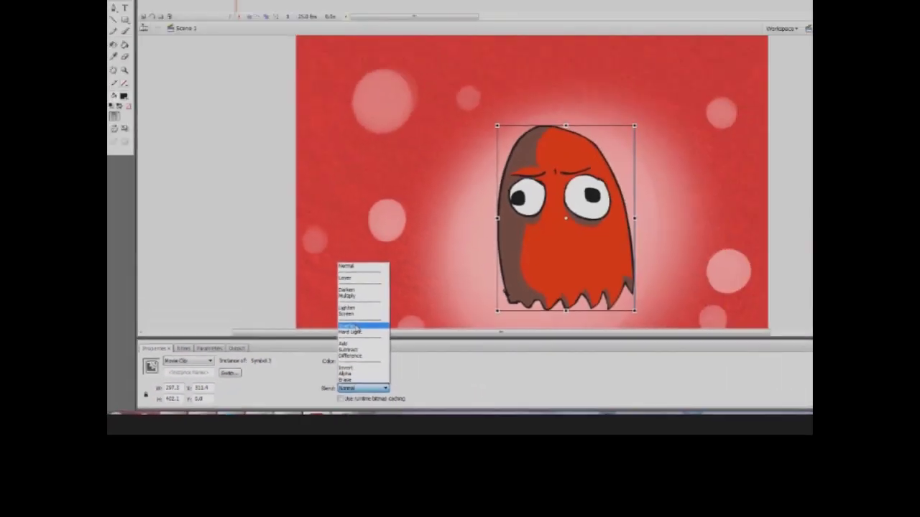
left_click(496, 220)
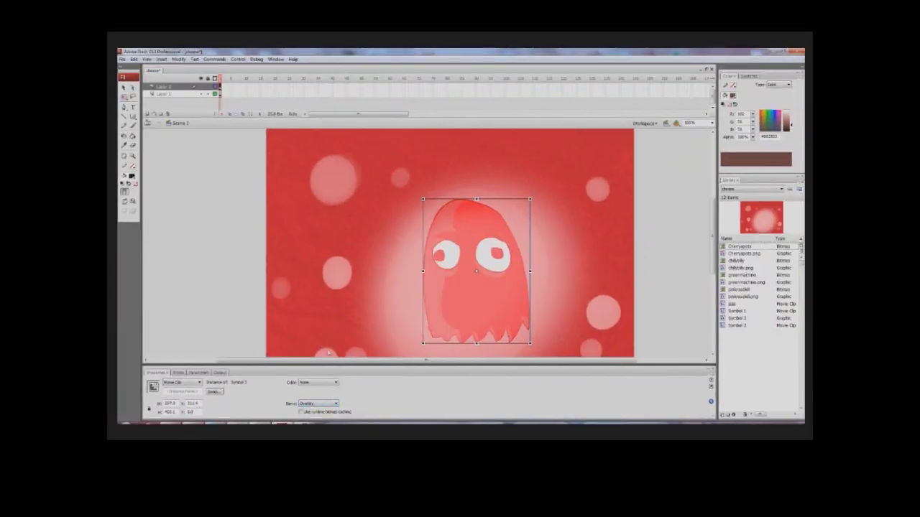
Change the ghost's blend mode to Hard Light and move it slightly down and left.
left_click(317, 404)
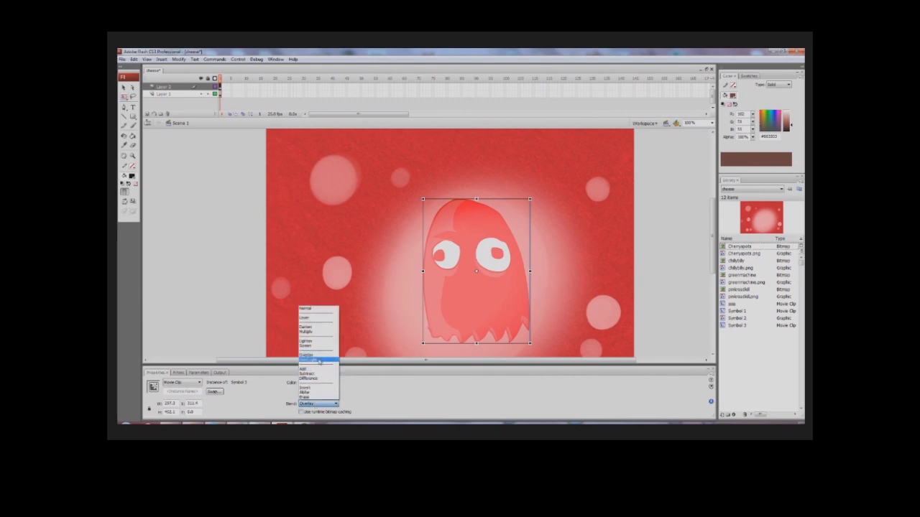
left_click(325, 343)
left_click_drag(464, 278, 450, 291)
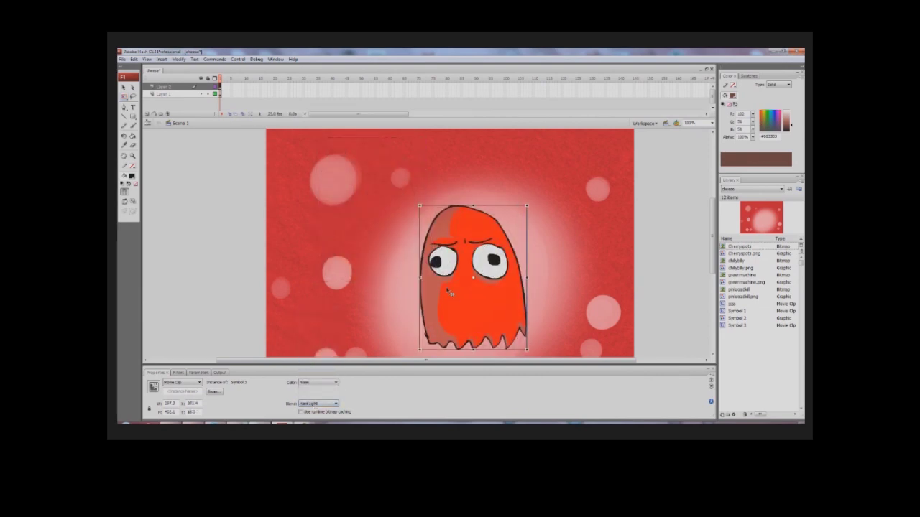
Try the Subtract blend mode on the ghost, switch it to Screen, and undo a trial move up and left.
left_click(320, 404)
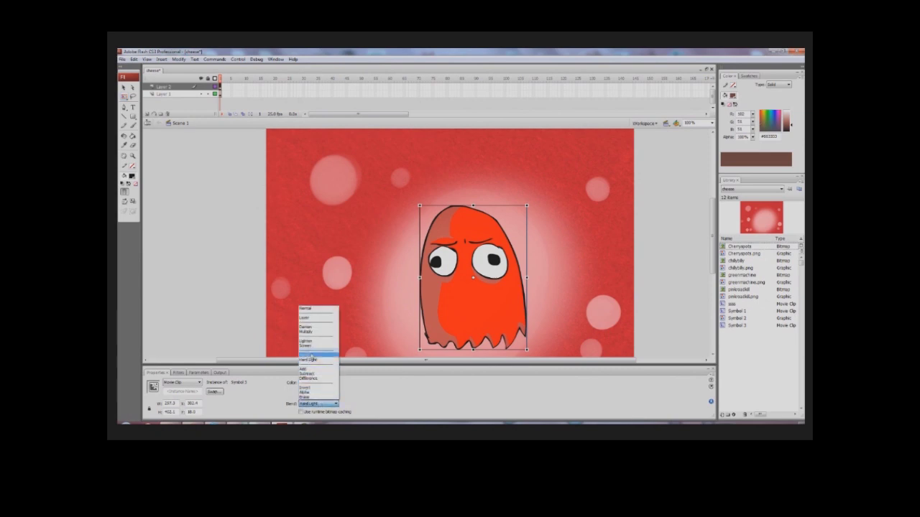
left_click(310, 377)
left_click(320, 404)
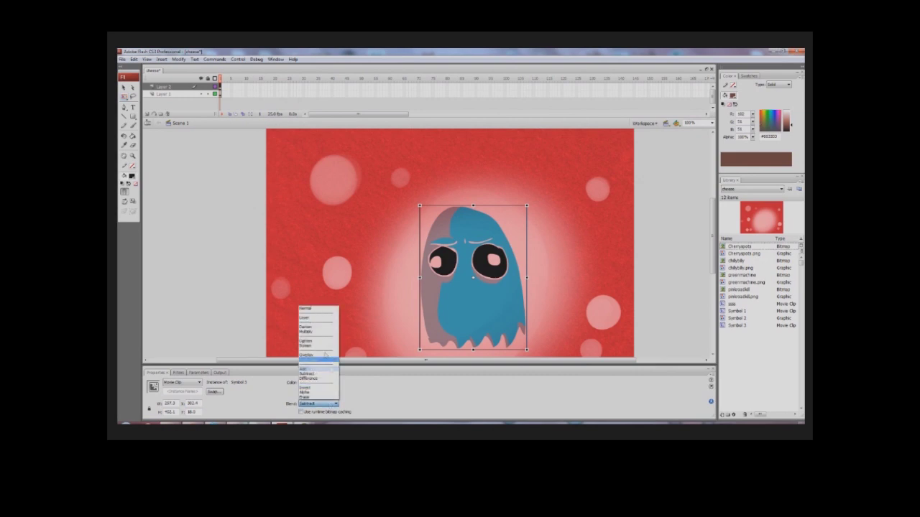
left_click(319, 344)
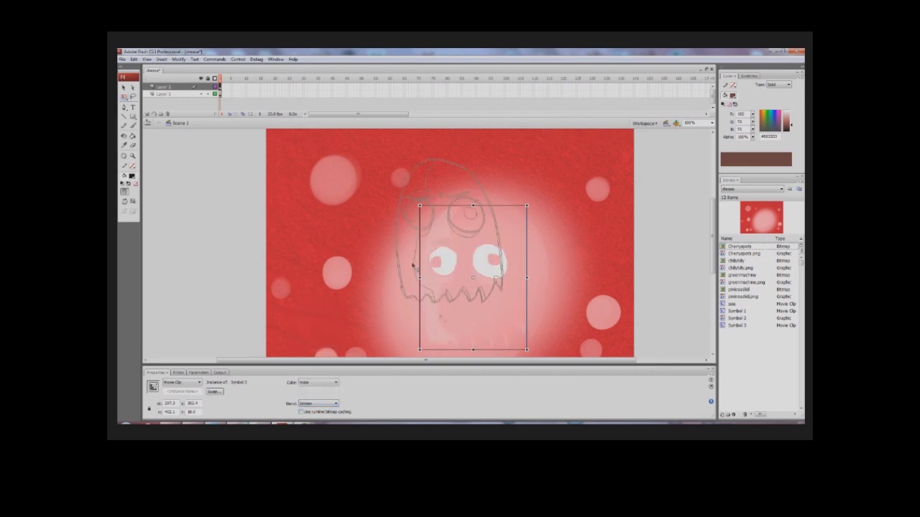
left_click_drag(435, 320, 381, 232)
key("ctrl+z")
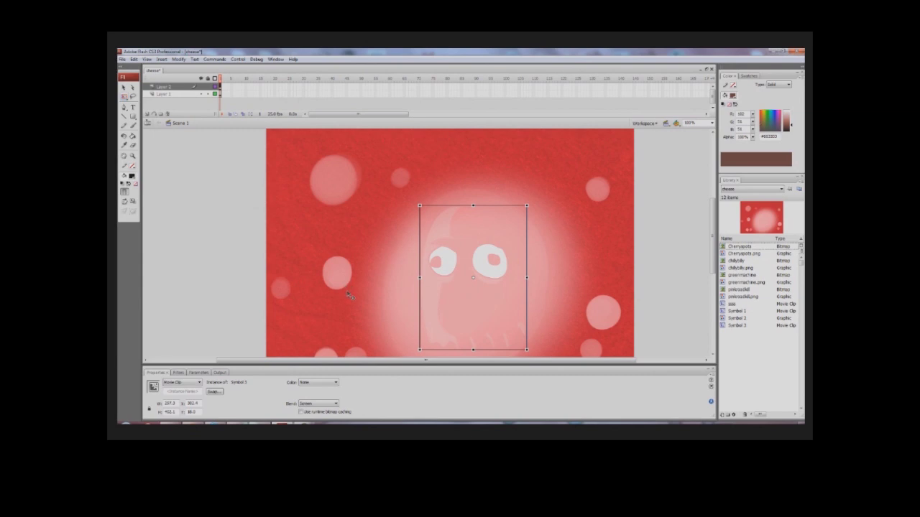
Undo the ghost's last blend mode changes back to Hard Light.
key("ctrl+z")
key("ctrl+z")
key("ctrl+z")
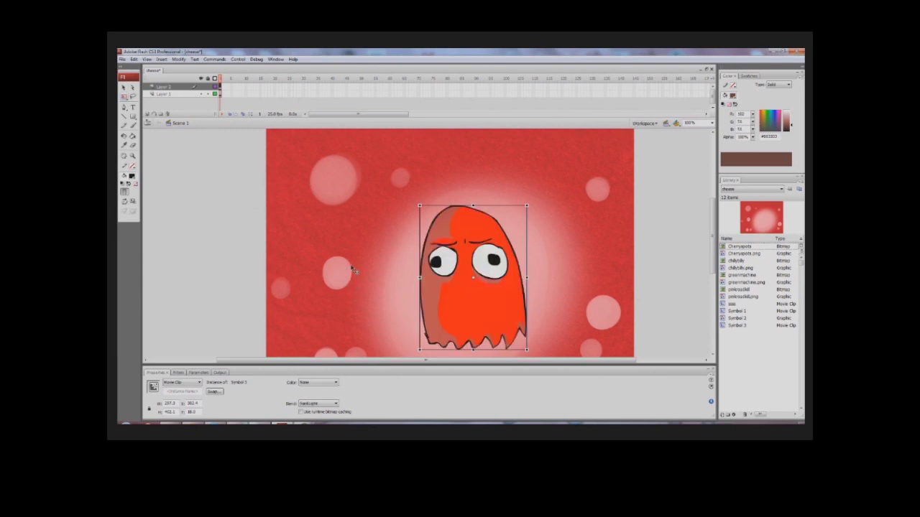
Delete the red background bitmap and place the greenmachine bitmap from the library on the stage.
left_click(363, 277)
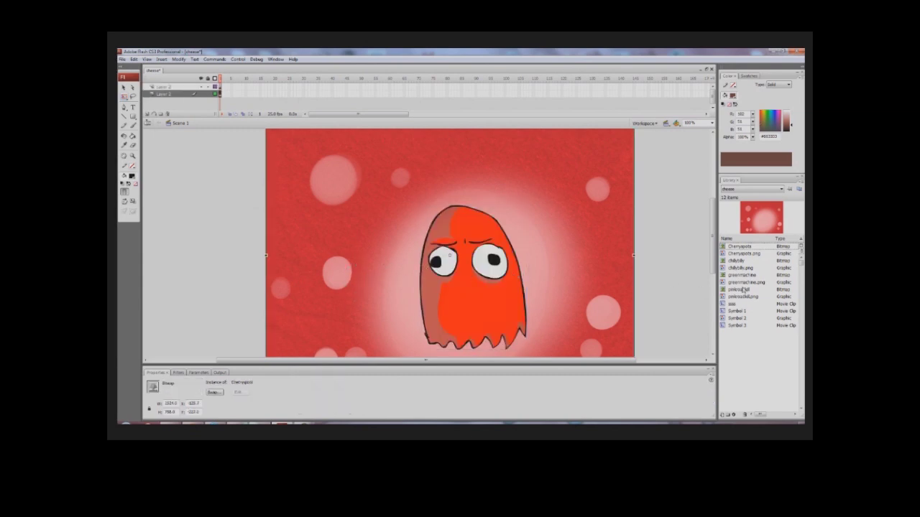
key("Delete")
left_click(741, 275)
left_click_drag(741, 275, 381, 236)
Set the ghost movie clip's blend mode back to Normal.
left_click(468, 311)
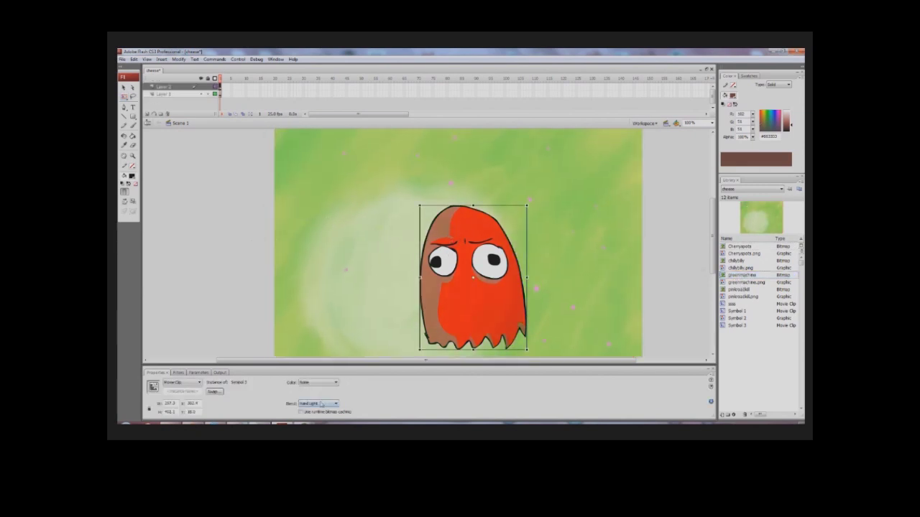
left_click(321, 405)
left_click(316, 309)
left_click(201, 264)
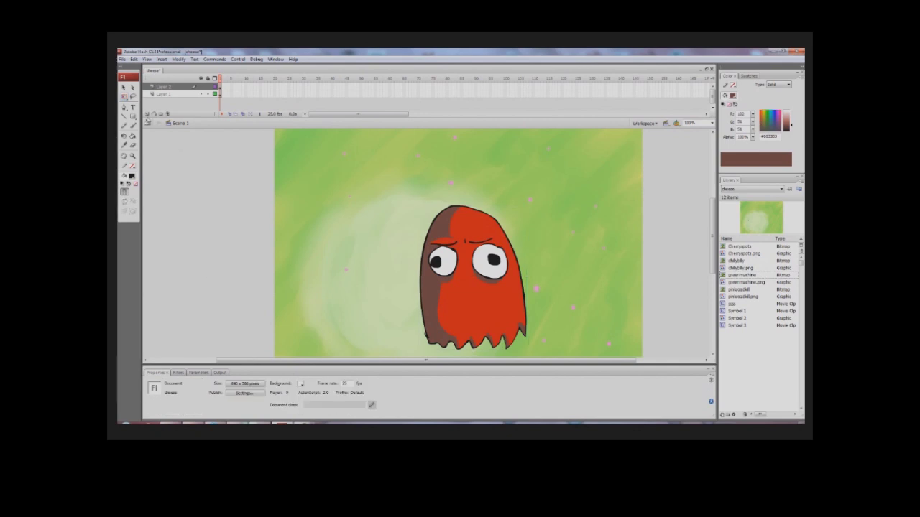
Draw a light blue rectangle with no stroke, overlapping the left edge of the green background.
left_click(133, 176)
left_click(191, 208)
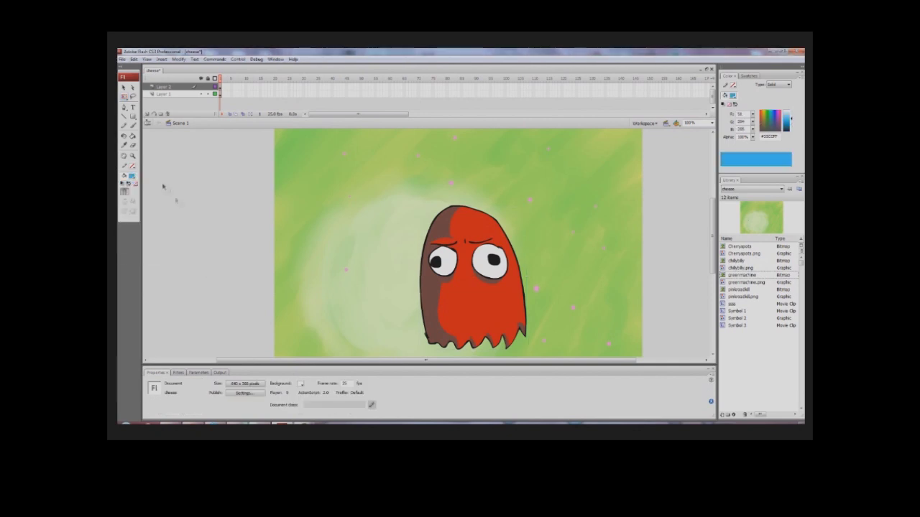
left_click(133, 166)
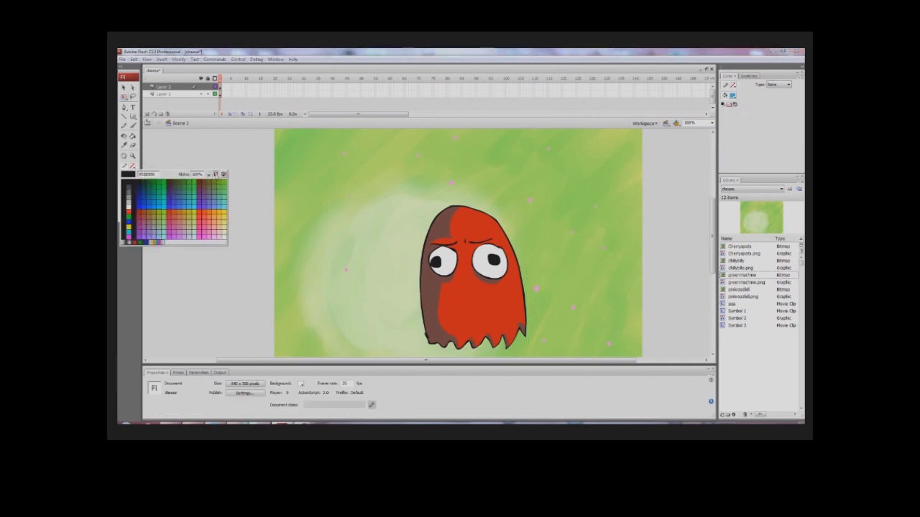
left_click(216, 174)
left_click(132, 115)
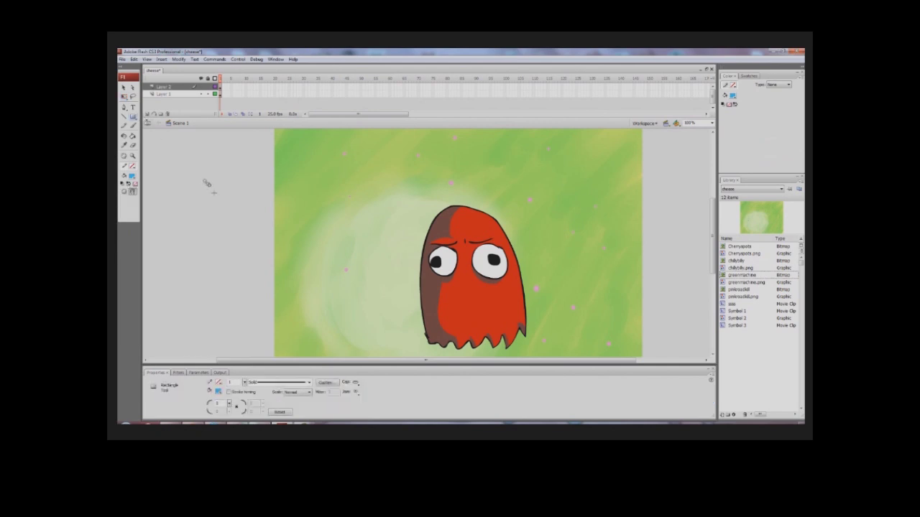
left_click_drag(207, 182, 319, 265)
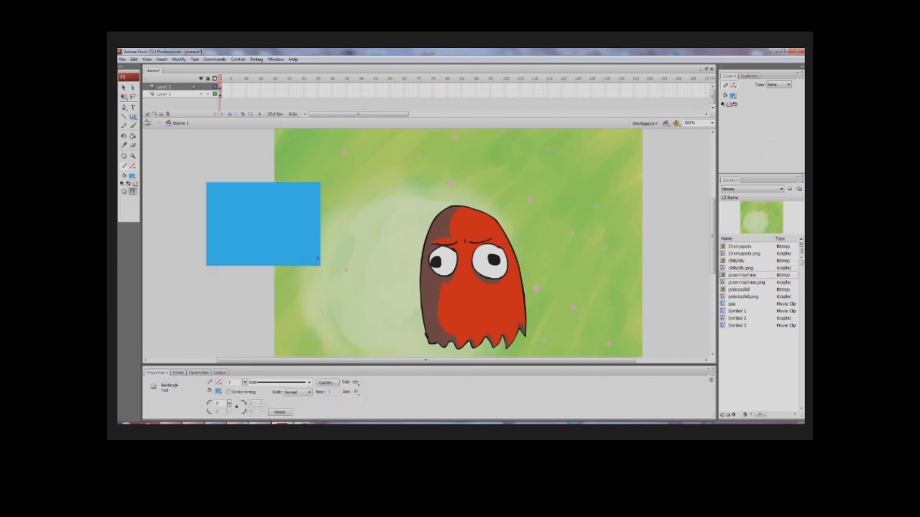
Convert the blue rectangle to a movie clip symbol and select it for transforming.
right_click(227, 218)
left_click(278, 360)
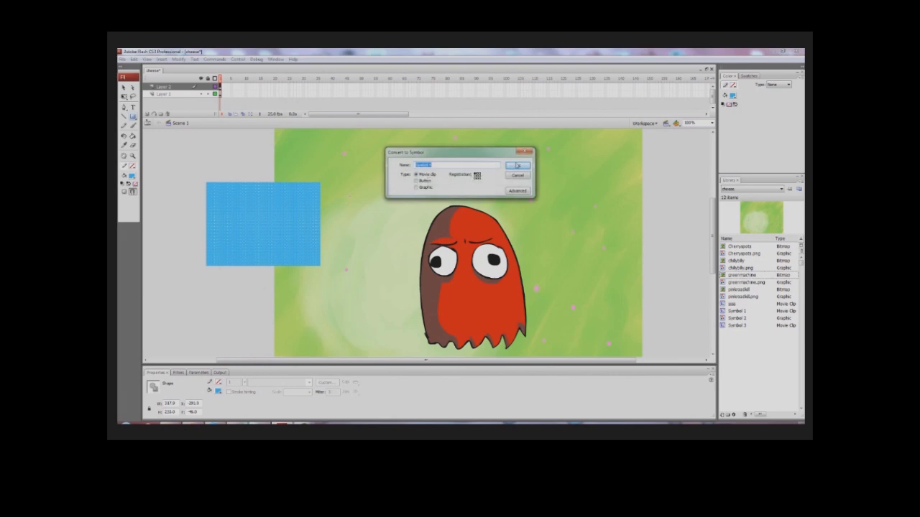
left_click(516, 166)
left_click(123, 97)
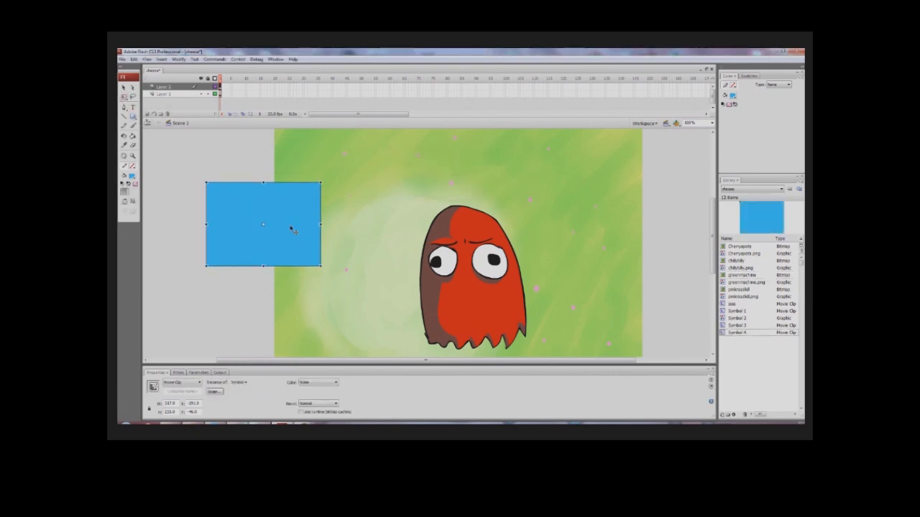
Set the blue rectangle's blend mode to Hard Light, then enlarge it and position it over the ghost.
left_click(334, 405)
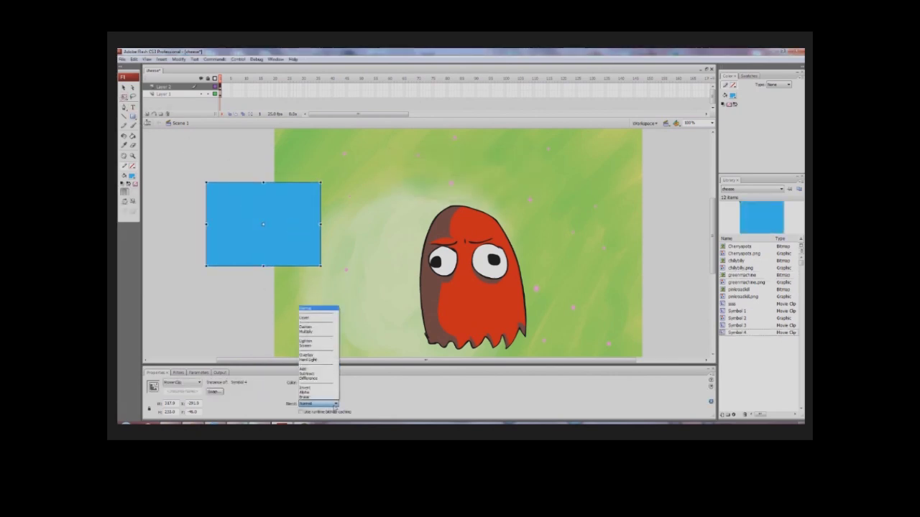
left_click(316, 359)
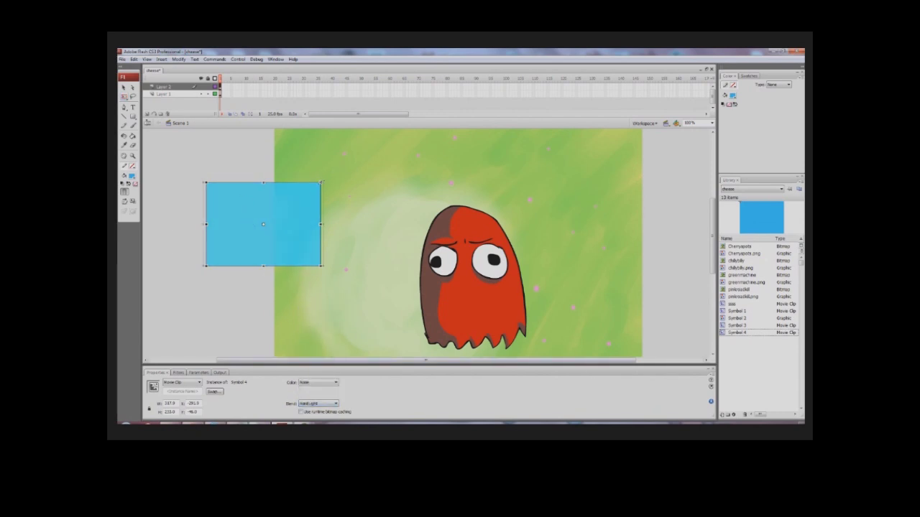
left_click_drag(320, 181, 383, 142)
left_click_drag(297, 204, 541, 237)
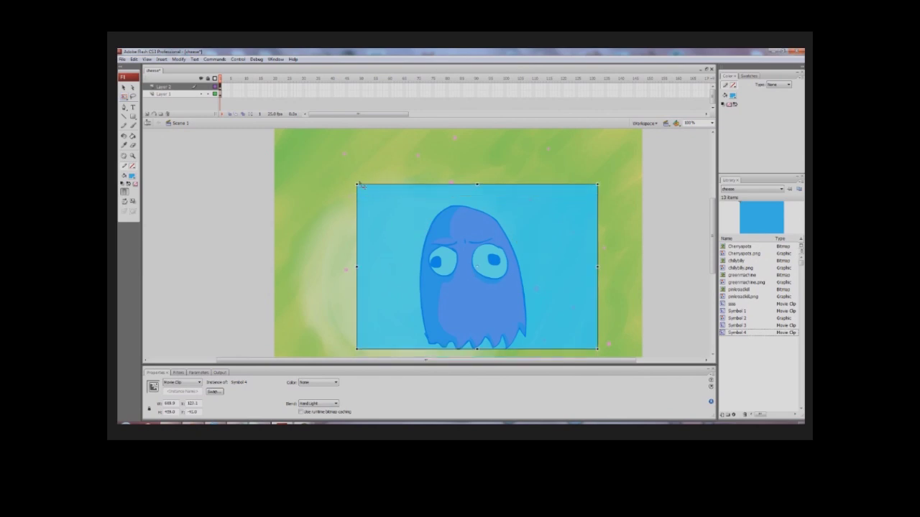
left_click_drag(356, 184, 333, 170)
left_click_drag(380, 218, 373, 208)
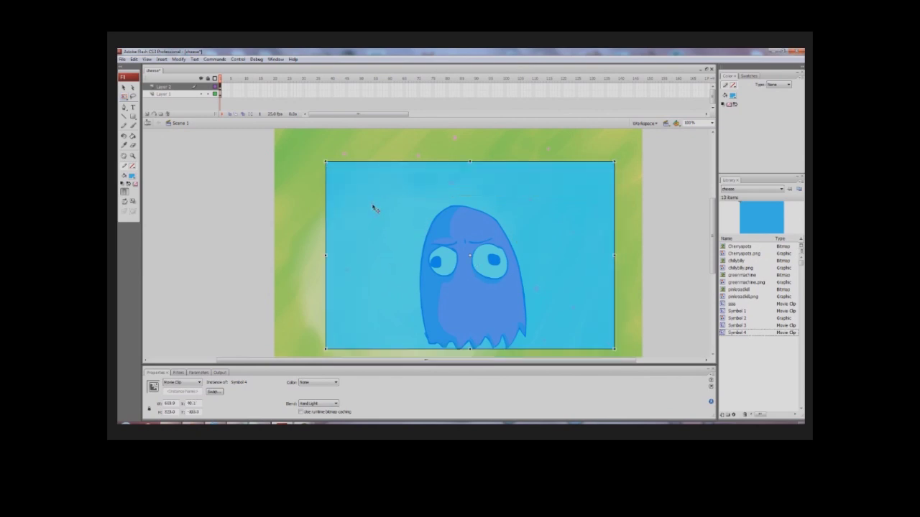
mouse_move(391, 242)
left_mouse_down()
mouse_move(269, 205)
mouse_move(258, 214)
mouse_move(379, 255)
left_mouse_up()
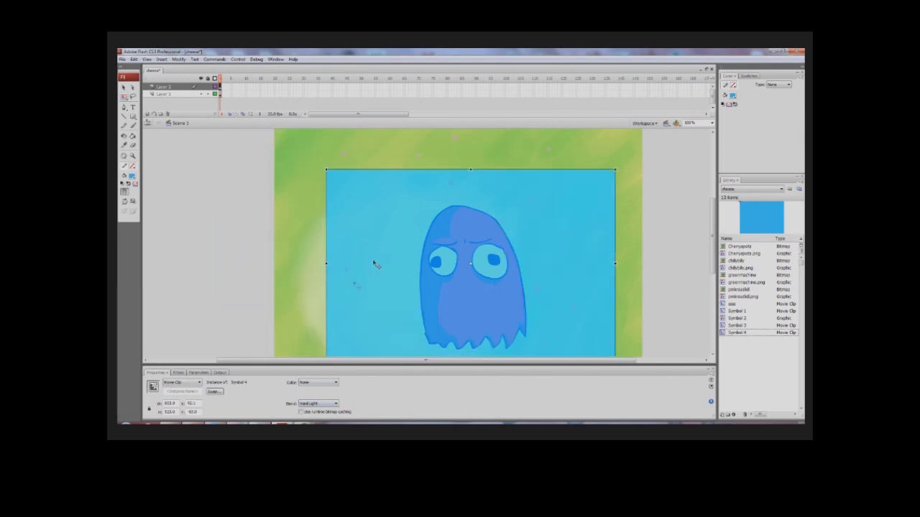
Change the blue rectangle's blend mode to Overlay and shift it slightly down and right.
left_click(318, 404)
left_click(316, 354)
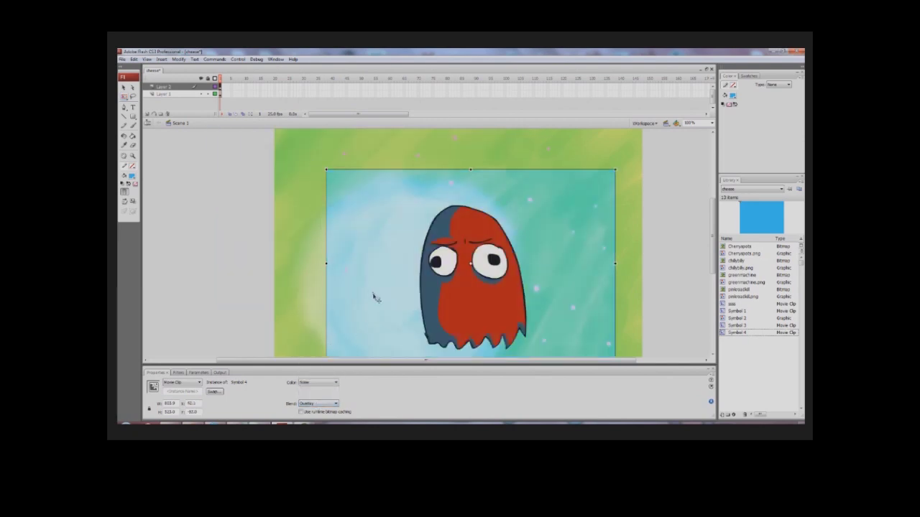
left_click_drag(352, 265, 364, 284)
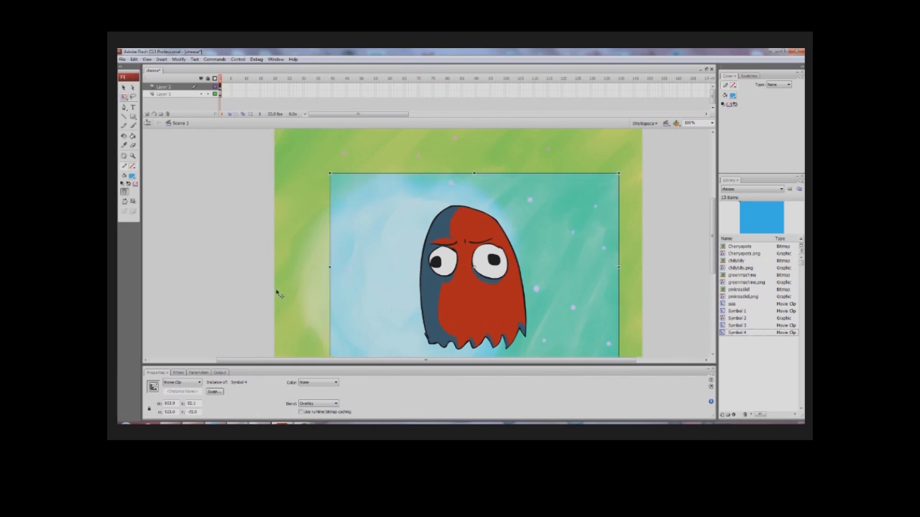
left_click(327, 286)
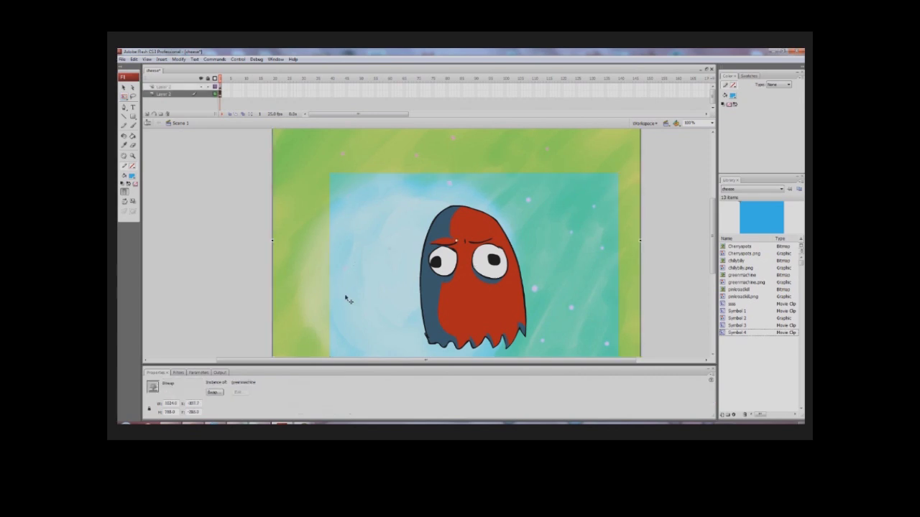
left_click(408, 253)
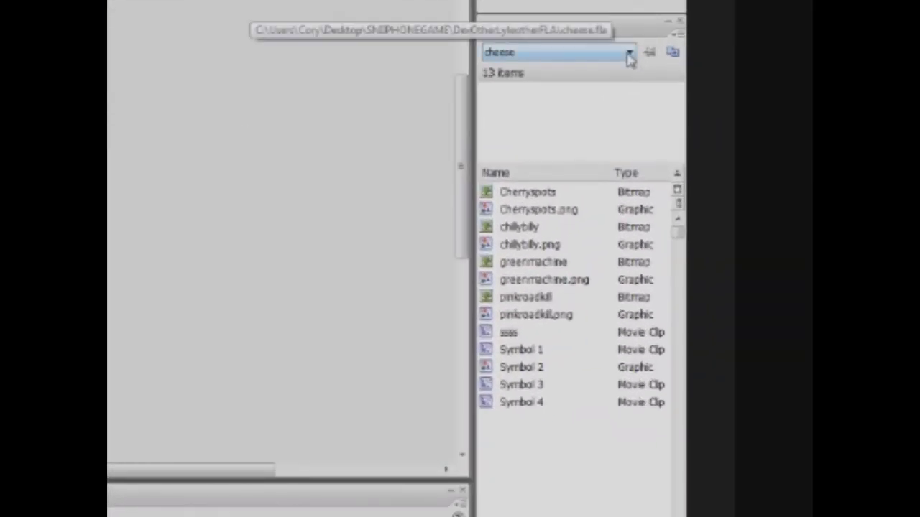
Check the library's list of open documents and try #0099FF as the document background colour.
left_click(629, 55)
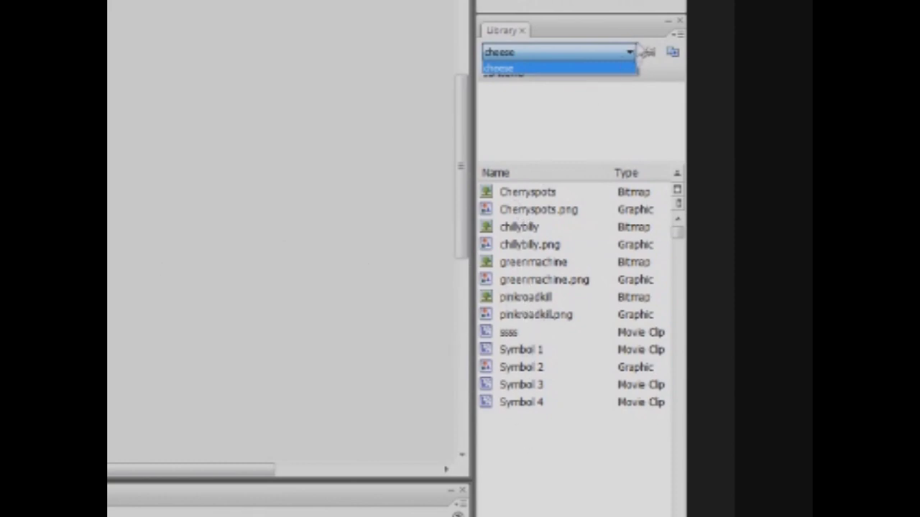
left_click(631, 52)
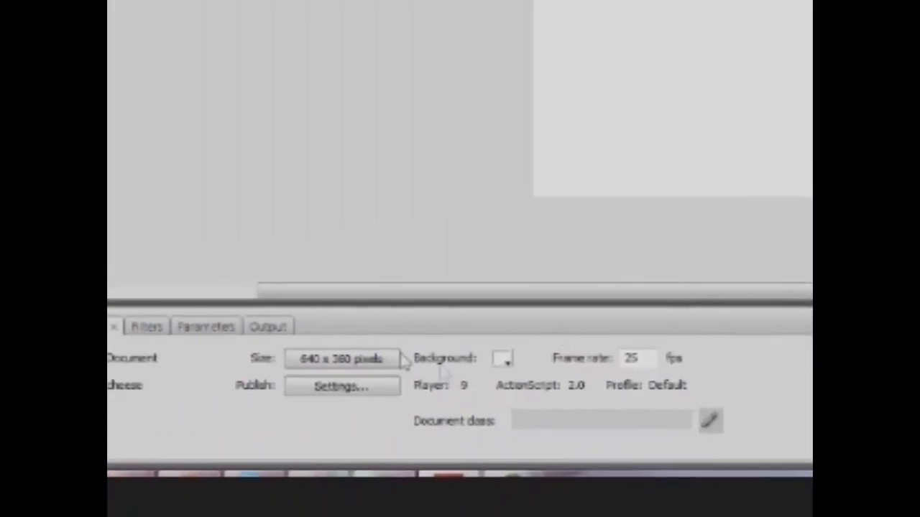
left_click(502, 360)
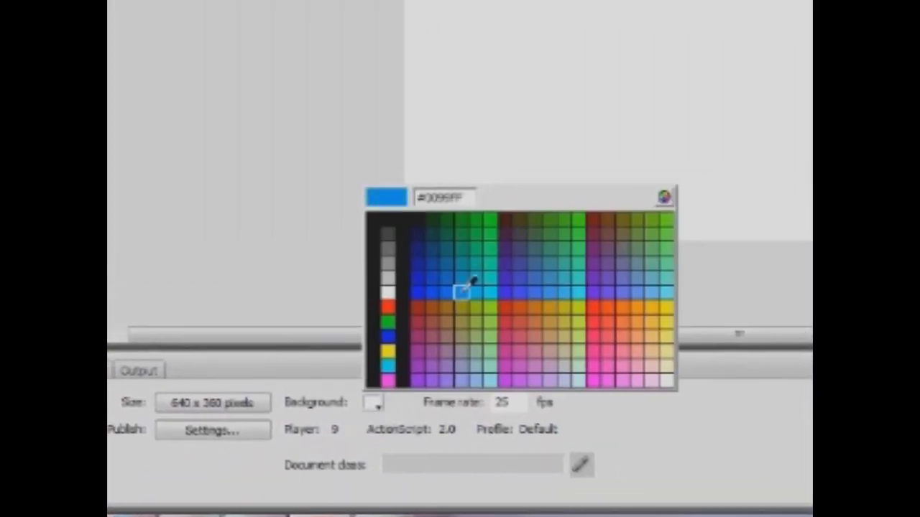
left_click(463, 290)
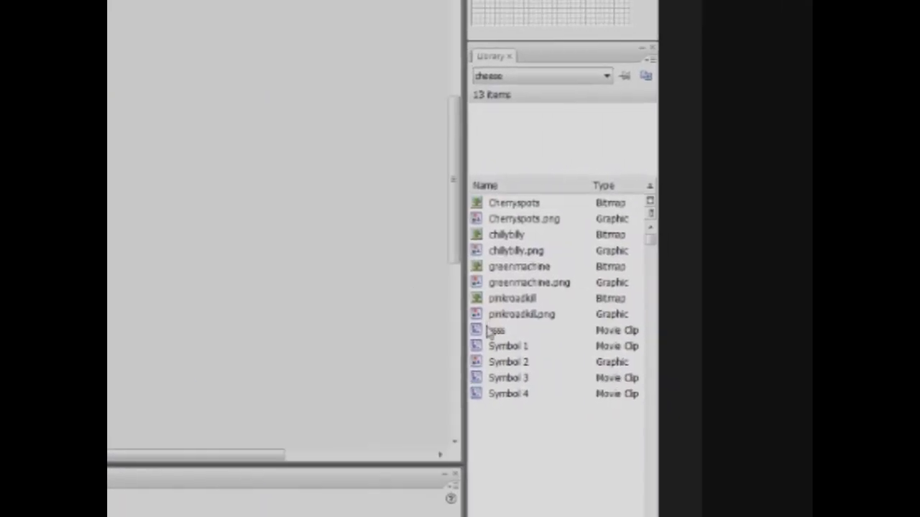
Preview several library items against the blue background, including pinkroadkill, chillybilly.png, ssss and Symbol 2.
left_click(491, 314)
left_click(492, 331)
left_click(497, 346)
left_click(516, 297)
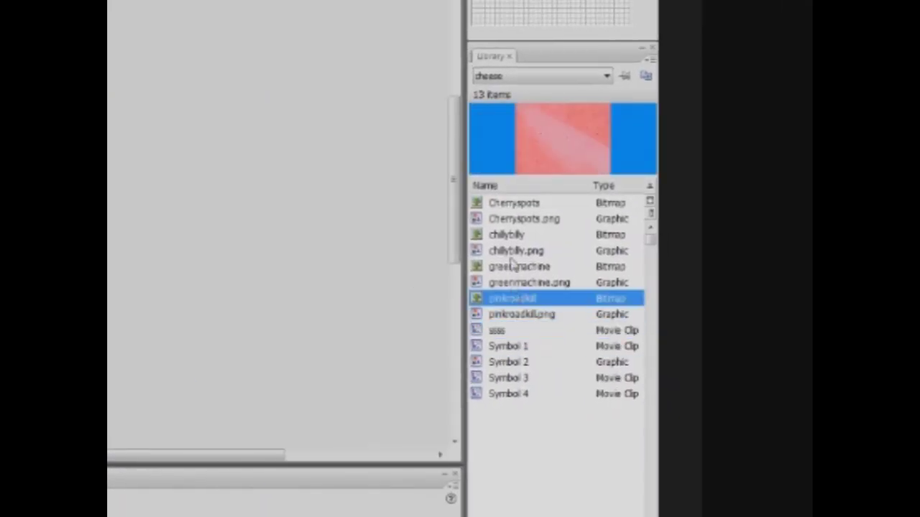
left_click(515, 251)
left_click(498, 331)
left_click(514, 362)
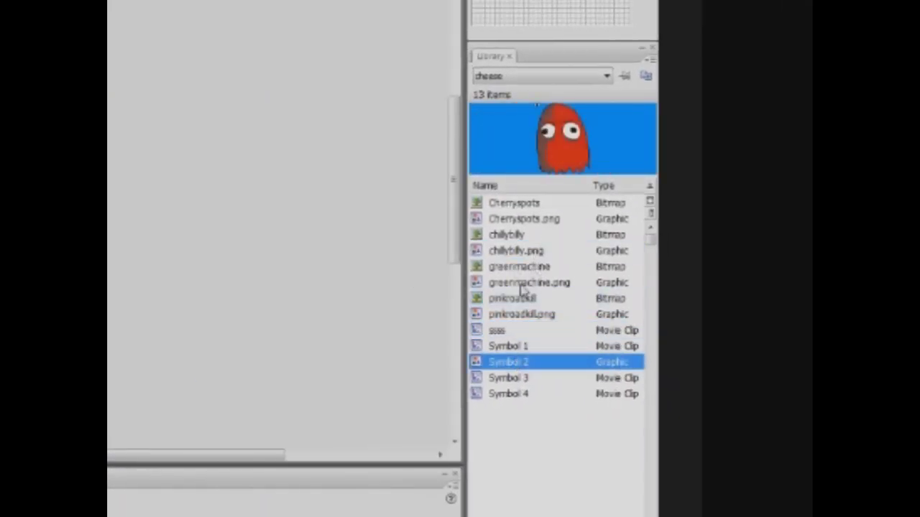
left_click(431, 311)
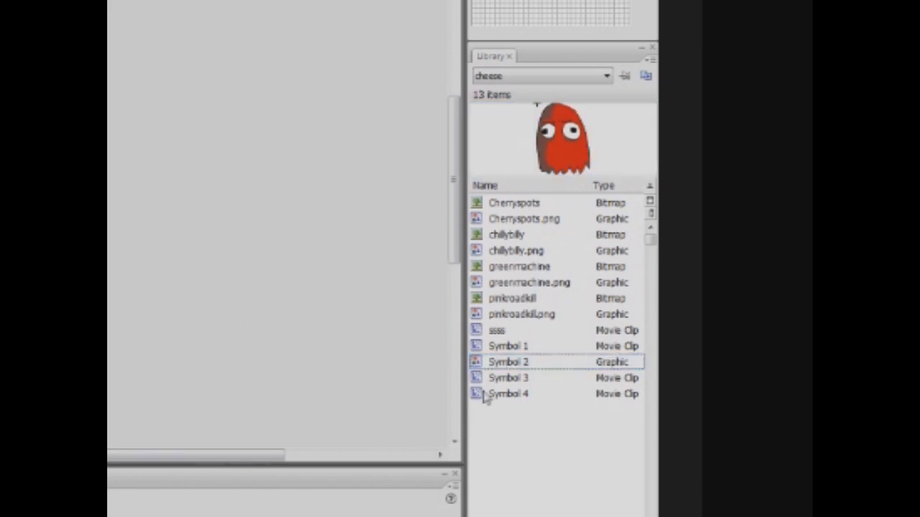
Rename the ssss library symbol and change its type from movie clip to Graphic.
left_click(496, 330)
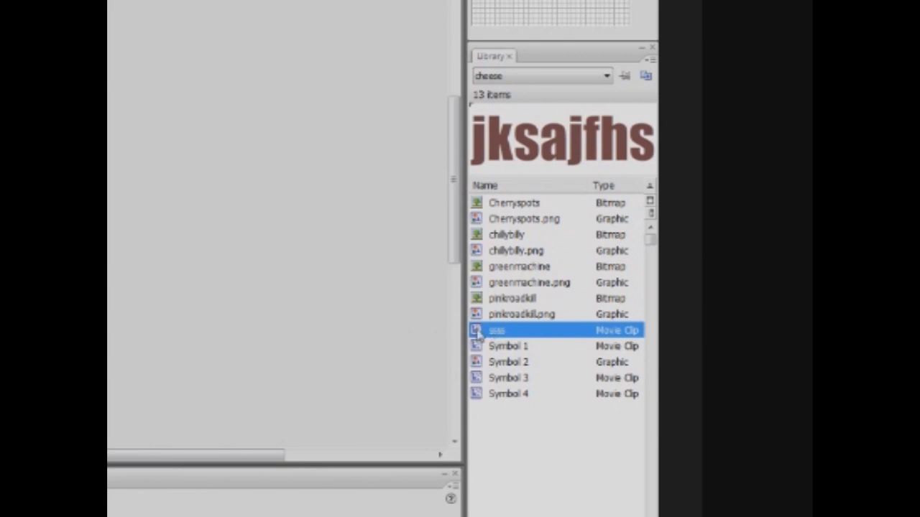
right_click(517, 338)
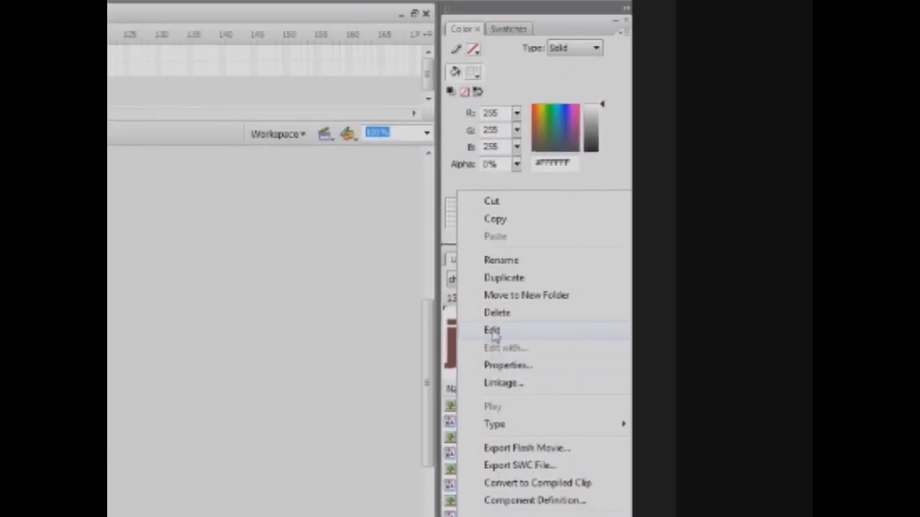
left_click(509, 366)
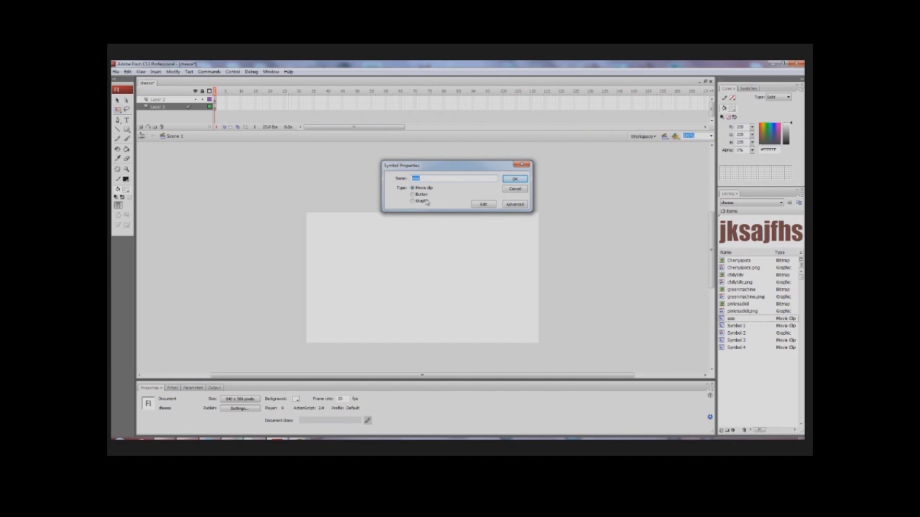
left_click(413, 201)
left_click(518, 180)
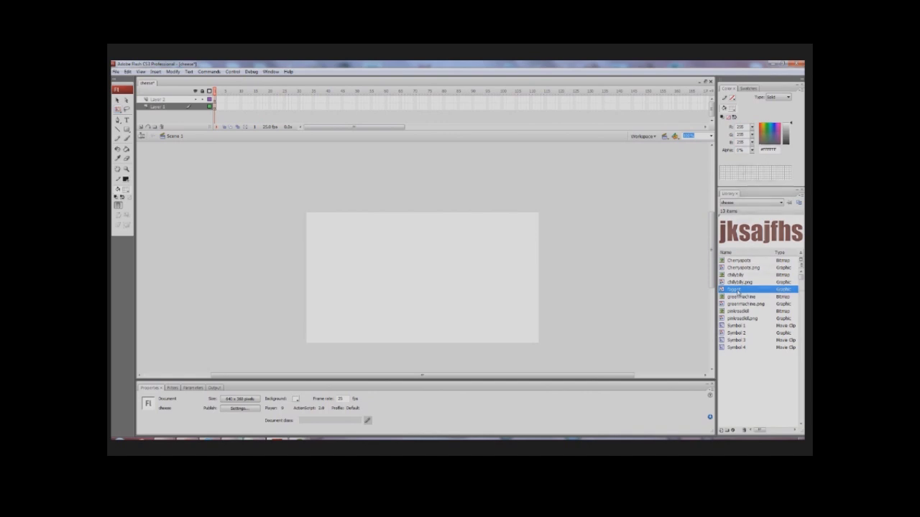
Duplicate the renamed text symbol as a movie clip, replacing the name's copy suffix with "s", and open the duplicate for editing.
right_click(738, 292)
left_click(750, 176)
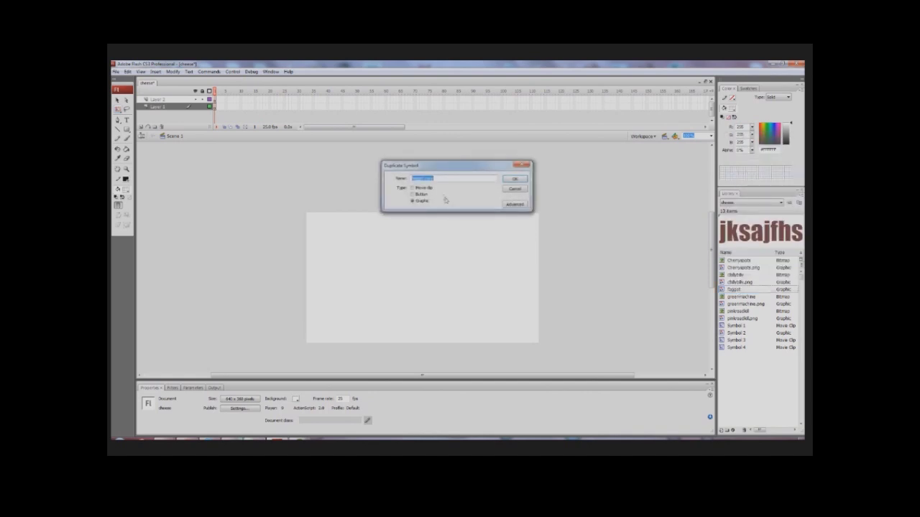
left_click(434, 179)
mouse_move(433, 178)
left_mouse_down()
mouse_move(411, 179)
mouse_move(424, 178)
left_mouse_up()
key("BackSpace")
left_click(413, 188)
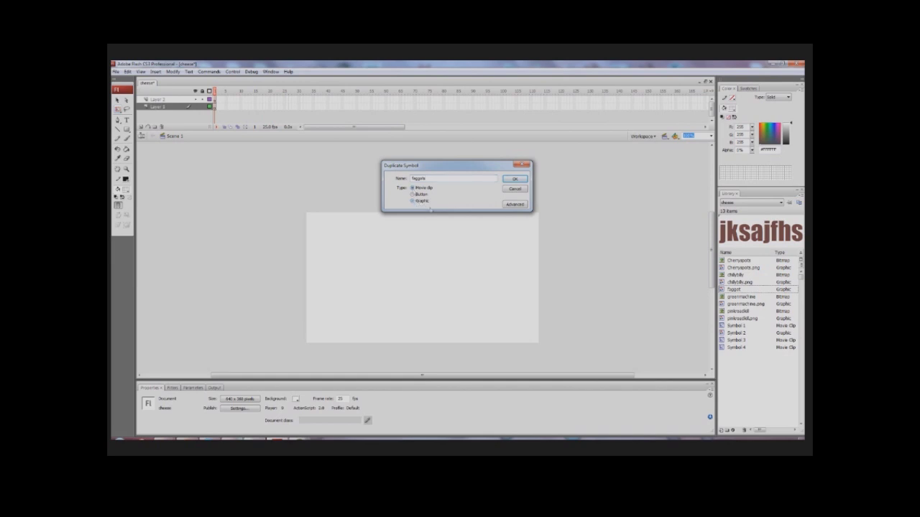
left_click(514, 179)
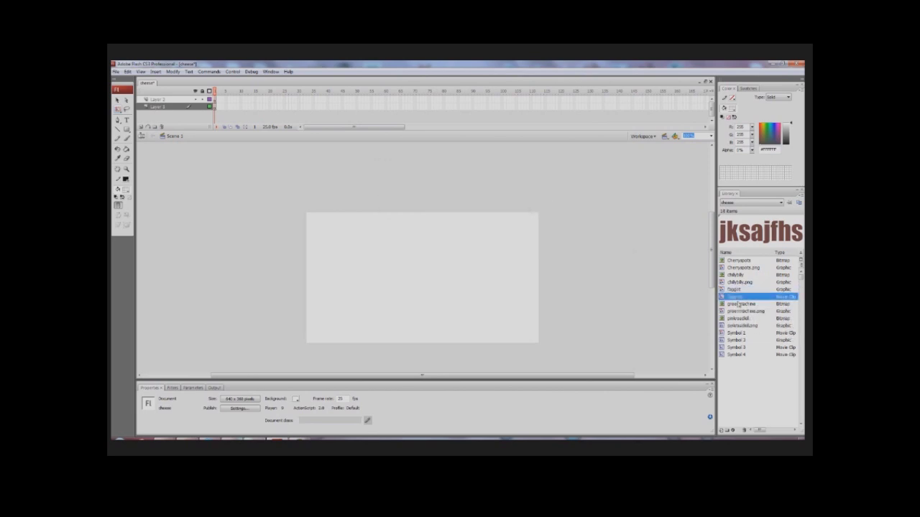
right_click(738, 300)
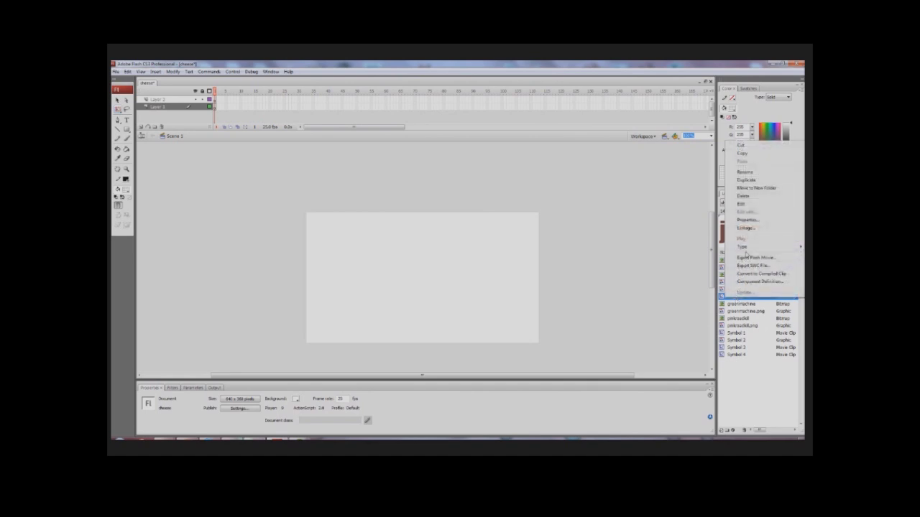
left_click(742, 205)
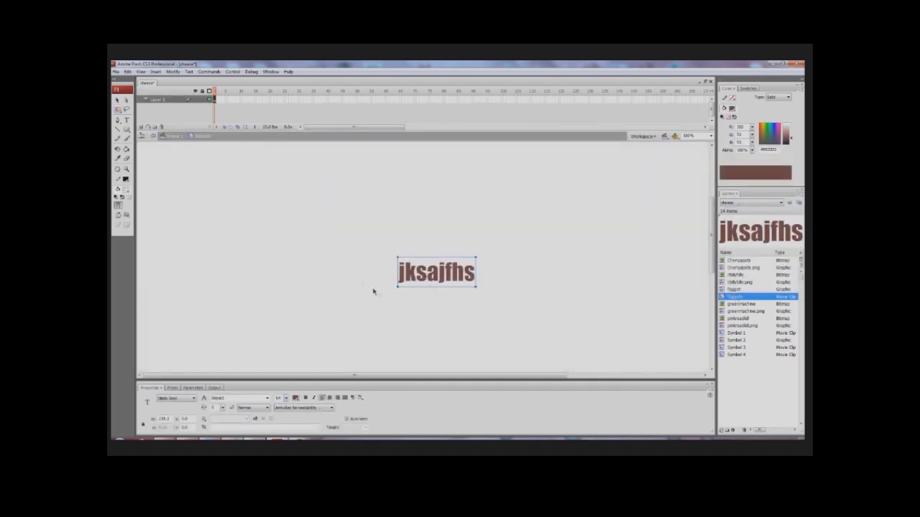
Replace the duplicated symbol's text with "kjbdfhbj" and return to Scene 1.
left_click(127, 120)
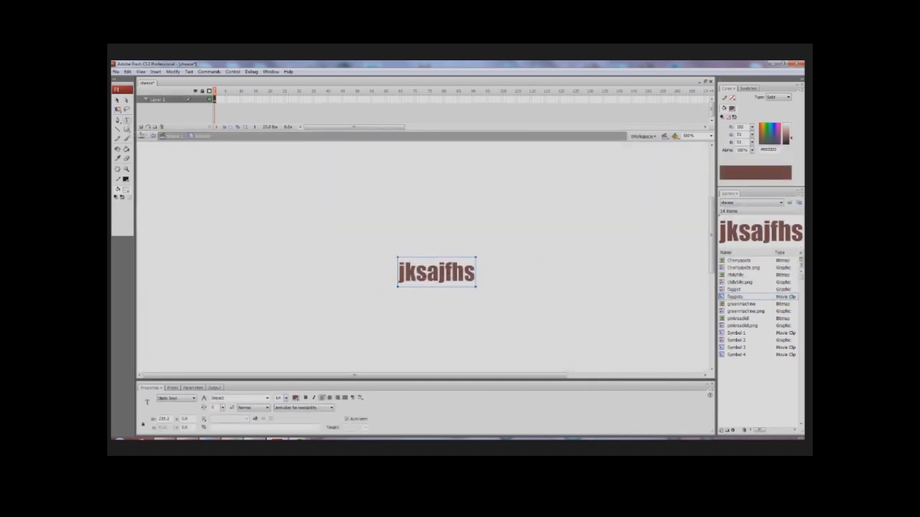
left_click(435, 273)
key("ctrl+a")
key("BackSpace")
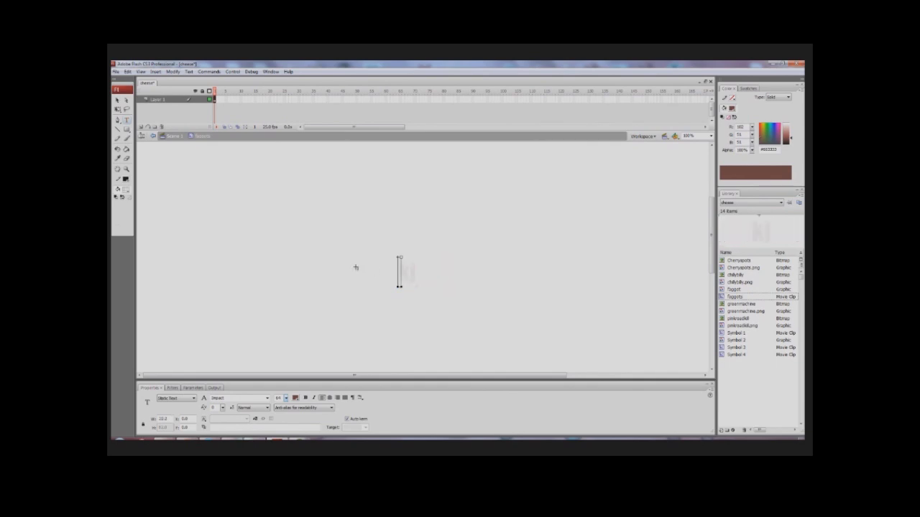
type("kjbdfhbj")
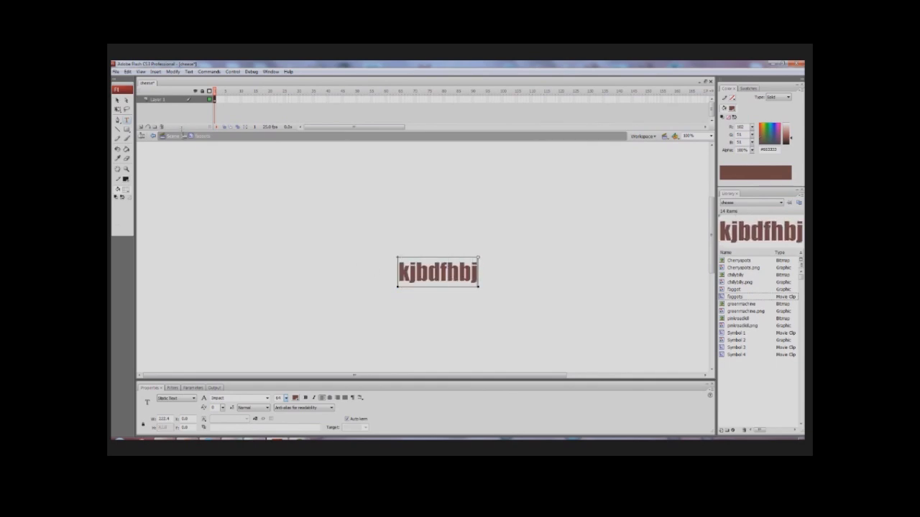
left_click(176, 136)
Compare the library previews of the original text symbol and its edited duplicate.
left_click(733, 291)
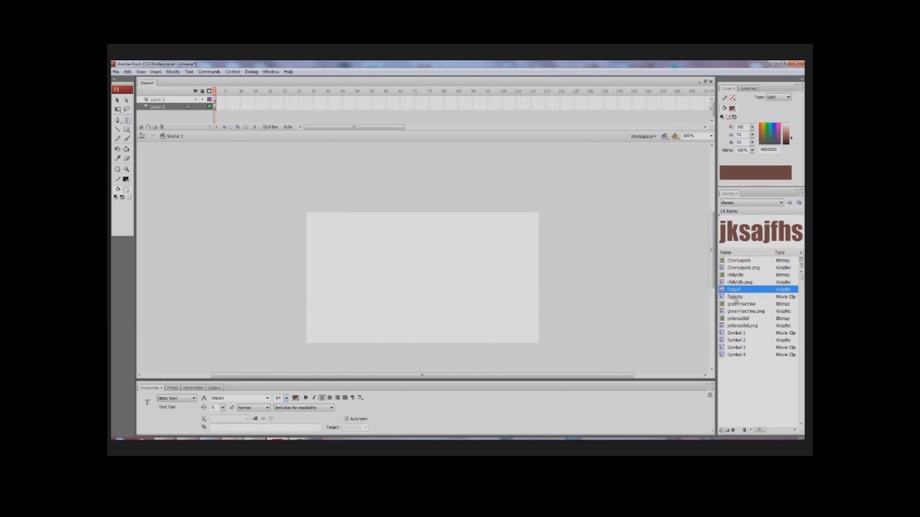
left_click(736, 297)
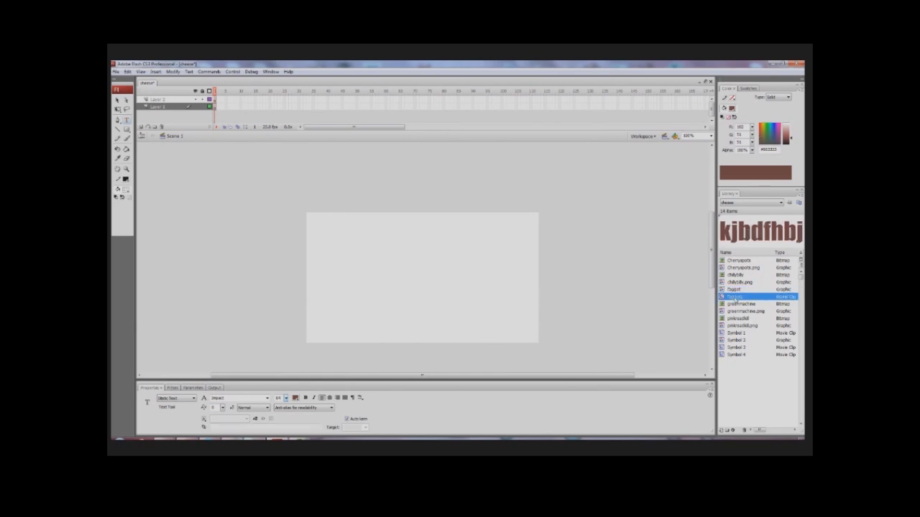
left_click(736, 289)
left_click(736, 297)
Create a library folder named workfolder and move Symbol 1 through Symbol 4 into it.
right_click(735, 369)
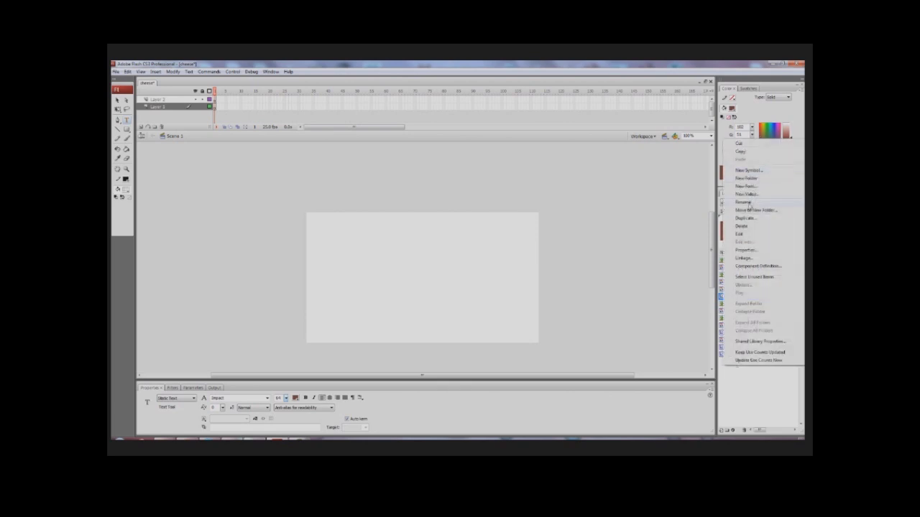
left_click(751, 179)
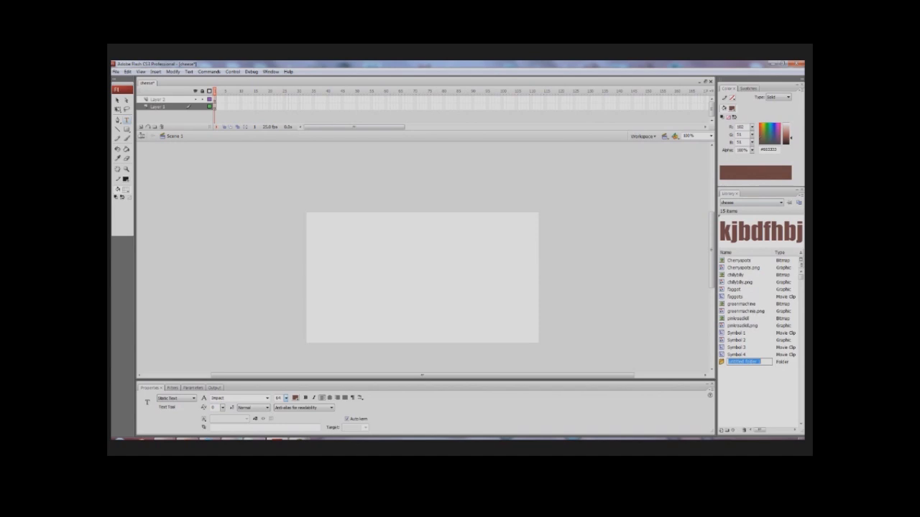
type("wordfolder")
key("Return")
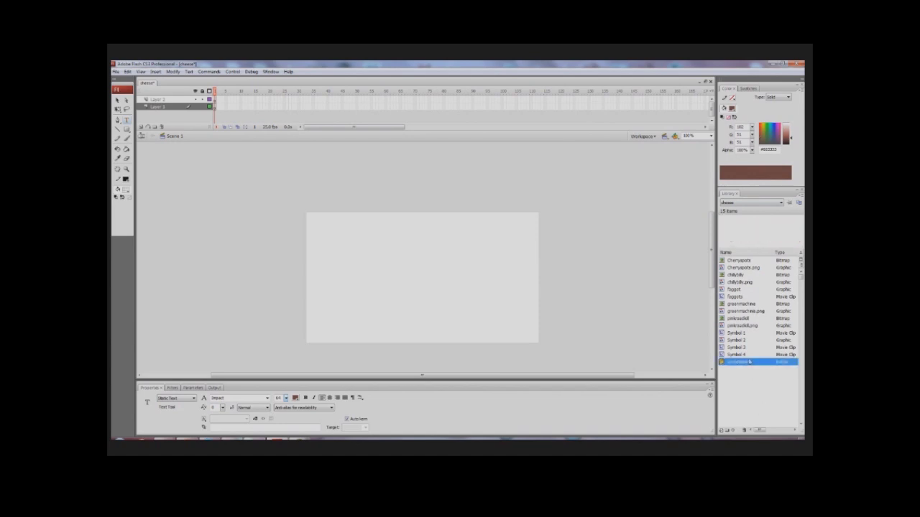
left_click(749, 335)
left_click(748, 354, "shift")
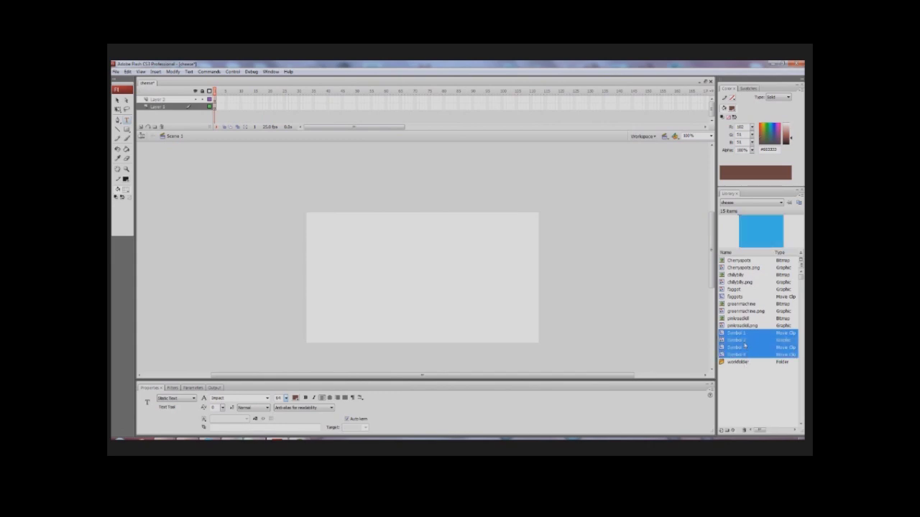
left_click_drag(744, 366, 740, 364)
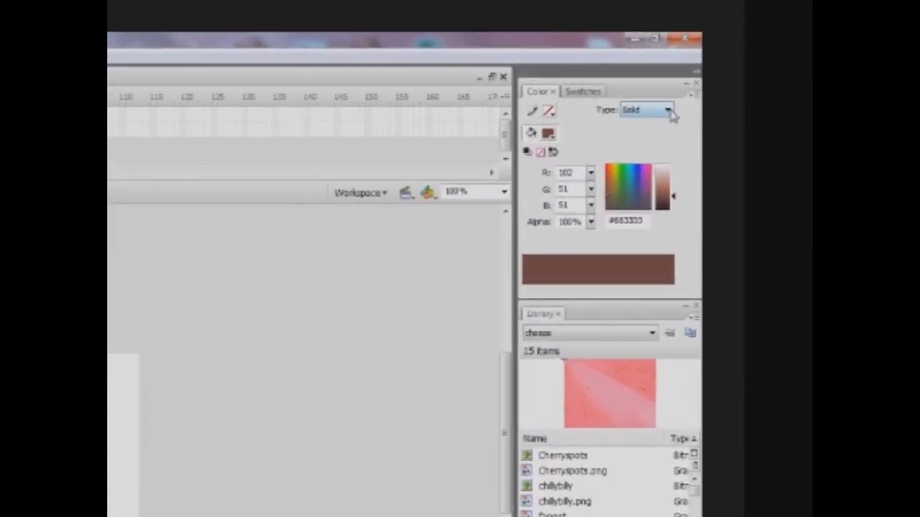
Set the fill type to Linear, and try Radial and Solid as the stroke's colour type.
left_click(778, 97)
left_click(584, 162)
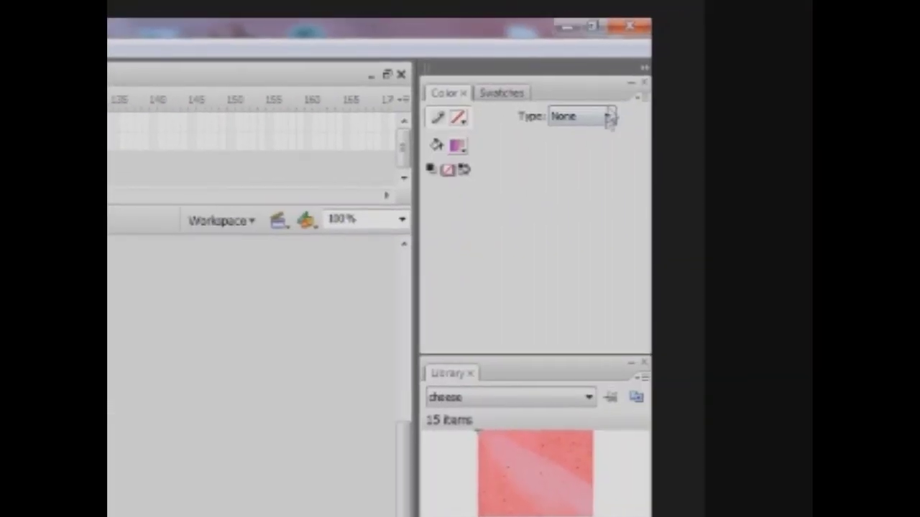
left_click(610, 117)
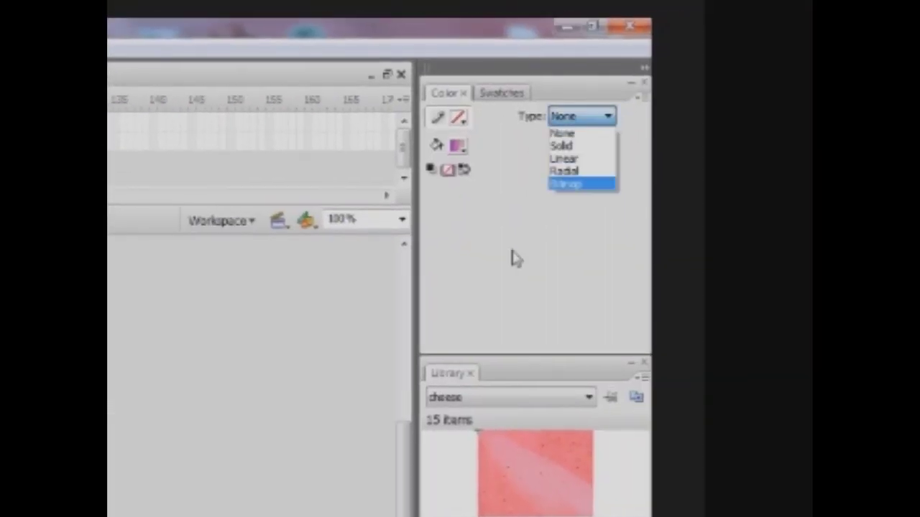
left_click(585, 171)
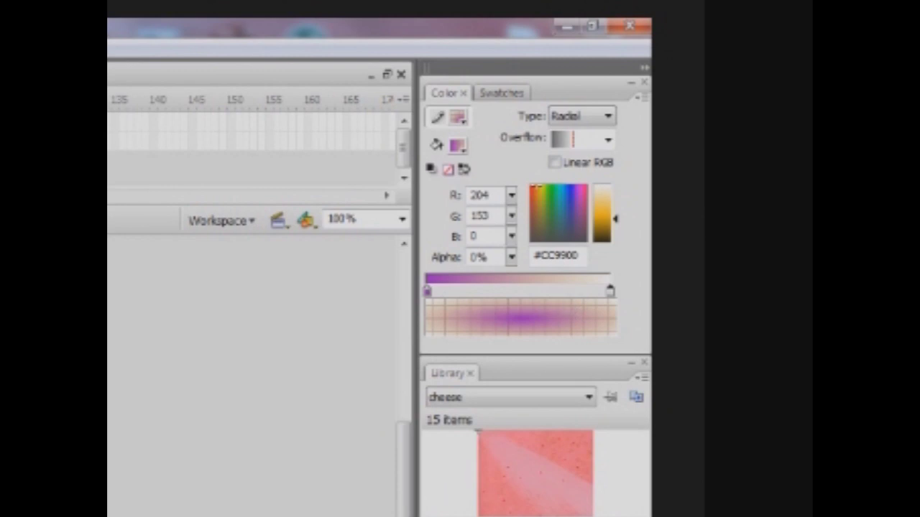
left_click(607, 115)
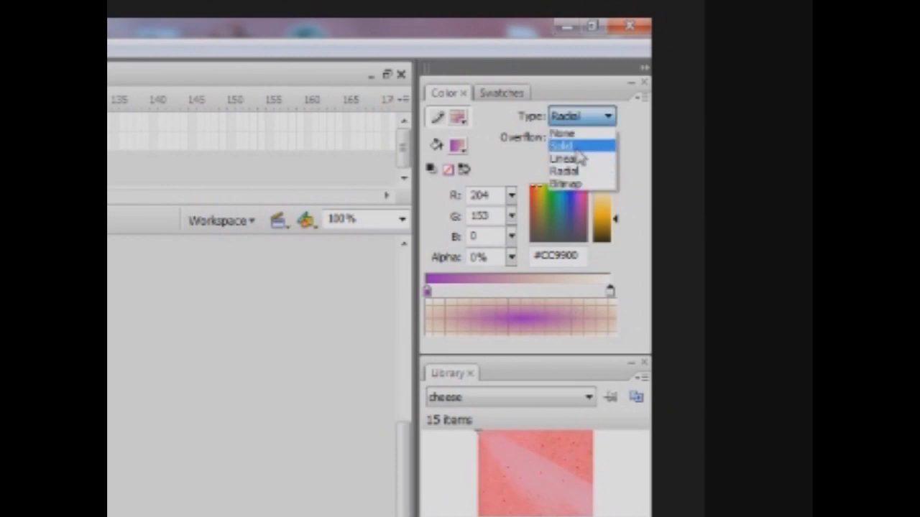
left_click(579, 146)
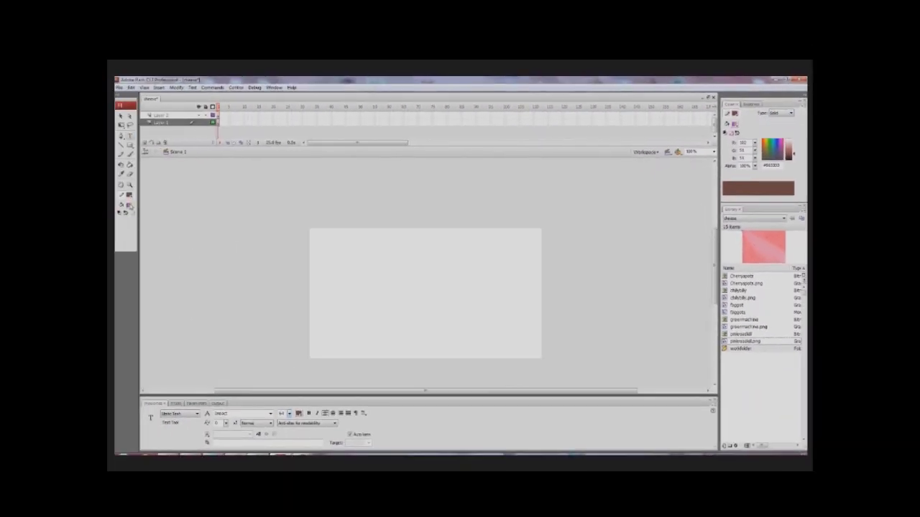
Draw a rectangle about 670 by 251 px across the stage with the purple-to-transparent linear gradient fill.
left_click(130, 206)
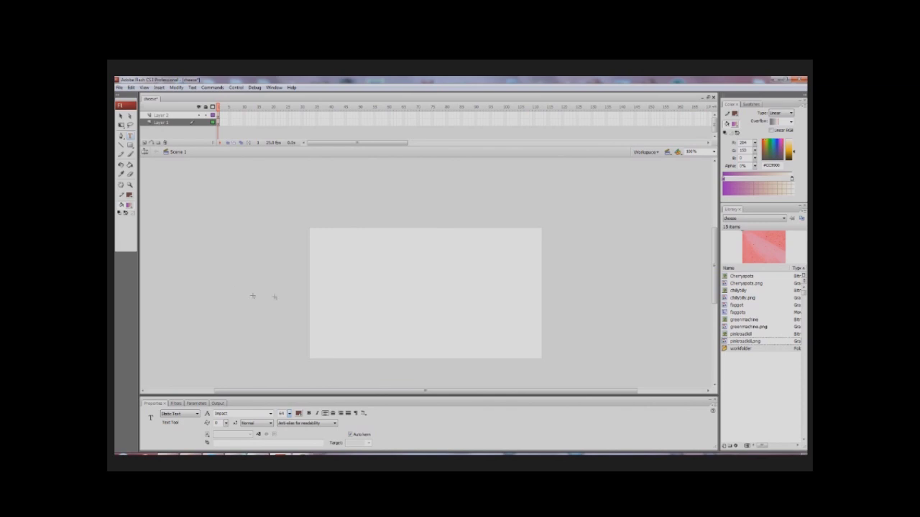
left_click_drag(290, 234, 529, 314)
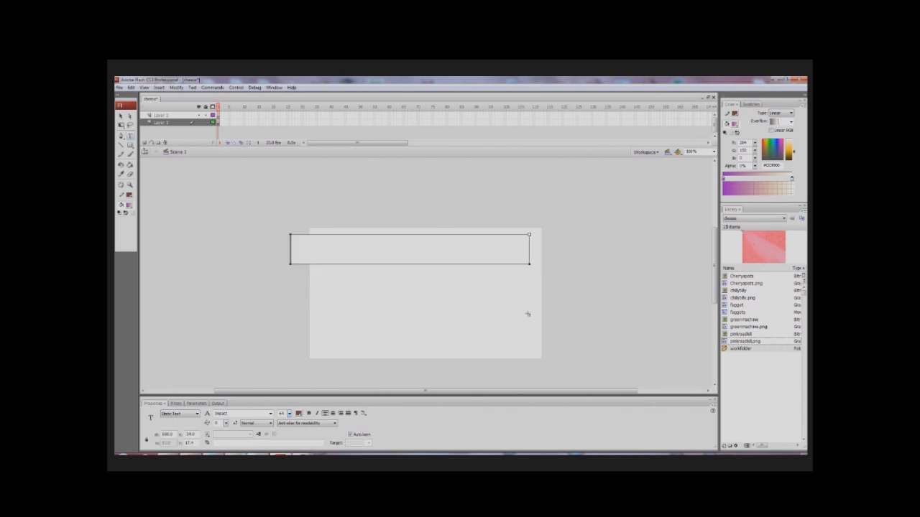
key("r")
left_click_drag(306, 253, 550, 345)
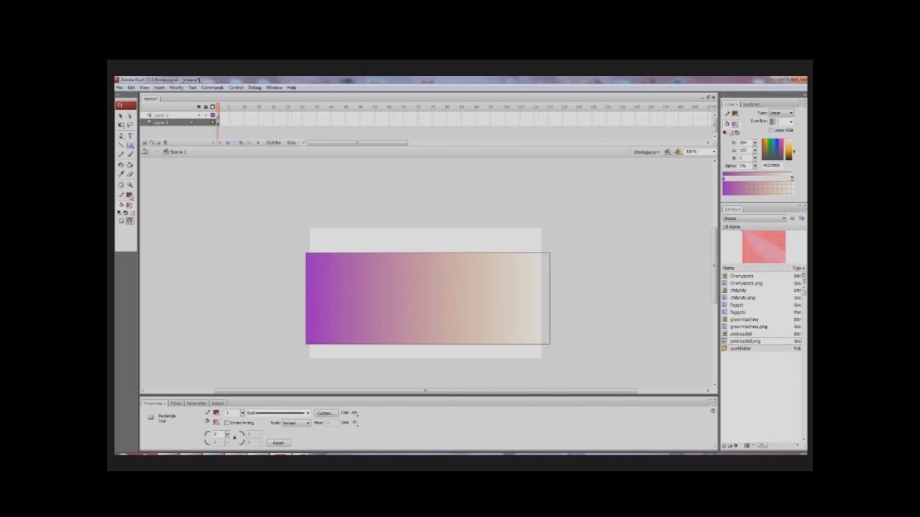
Select the gradient rectangle on the stage and set its stroke to none.
left_click(119, 128)
left_click_drag(278, 242, 564, 374)
left_click(130, 196)
left_click(219, 204)
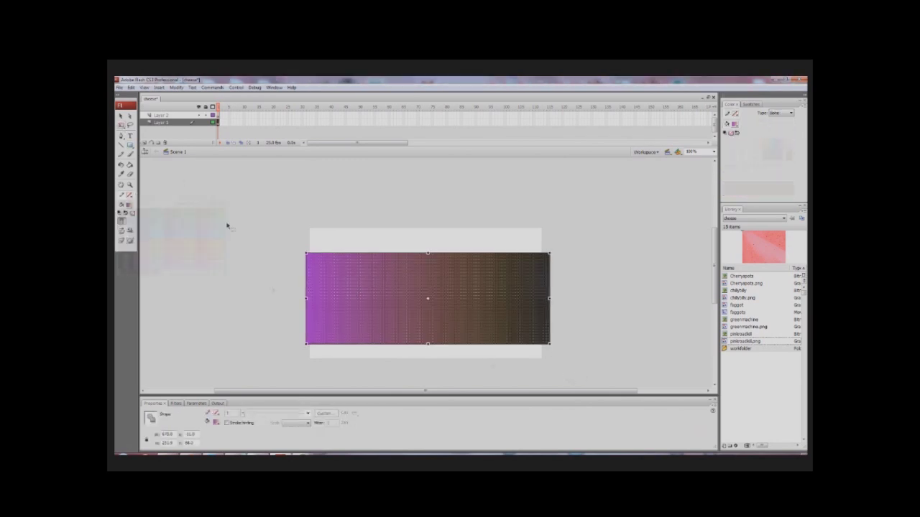
left_click(427, 222)
left_click(417, 284)
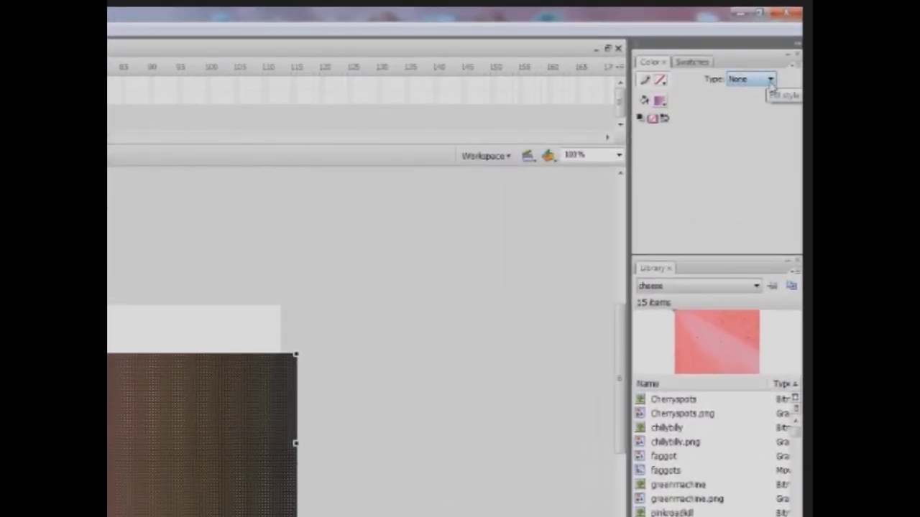
Try Solid, Linear, Radial and Bitmap as the stroke's colour type, and deselect the rectangle.
left_click(770, 80)
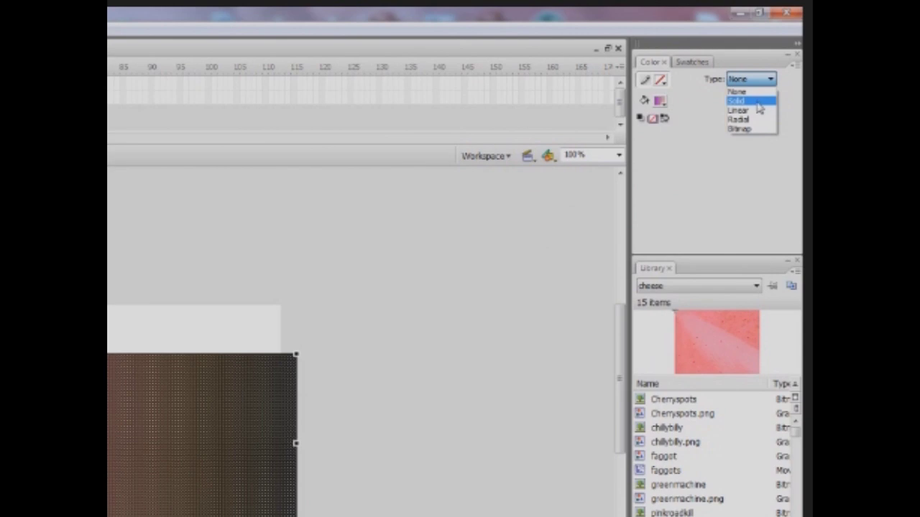
left_click(759, 106)
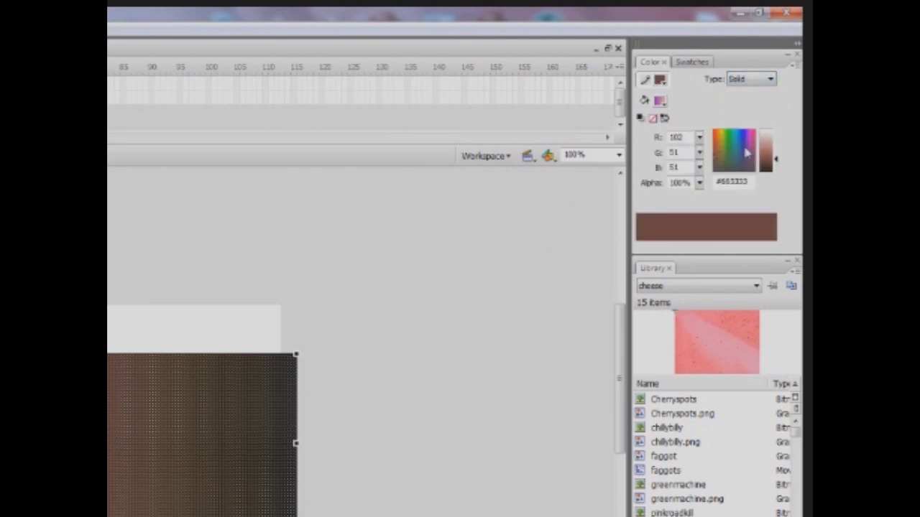
left_click(770, 81)
left_click(754, 107)
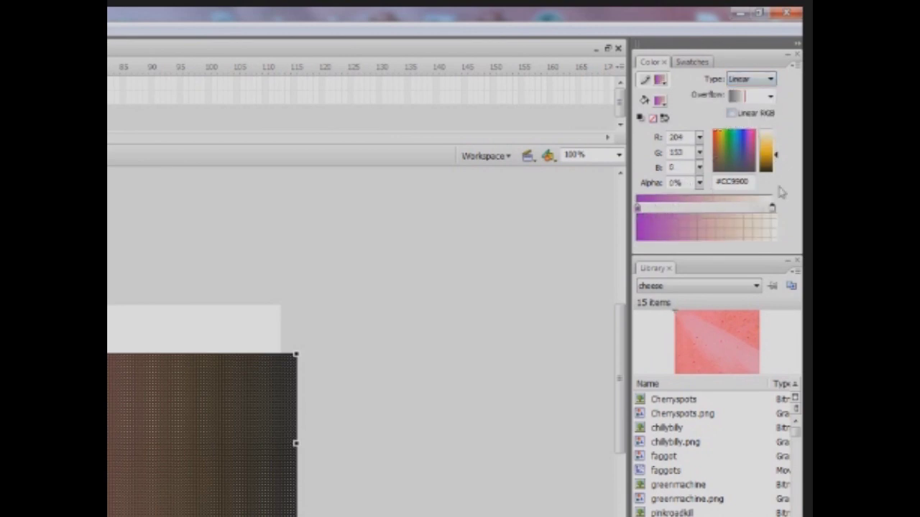
left_click(770, 81)
left_click(756, 118)
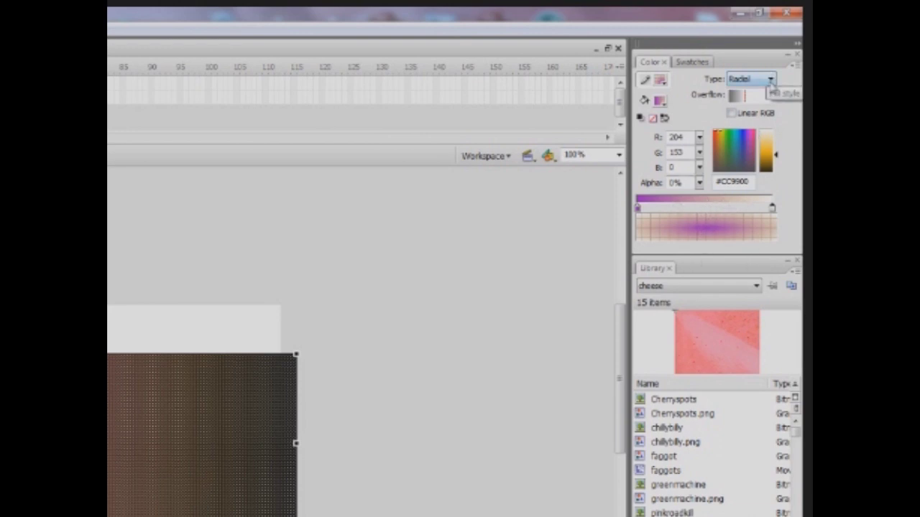
left_click(770, 80)
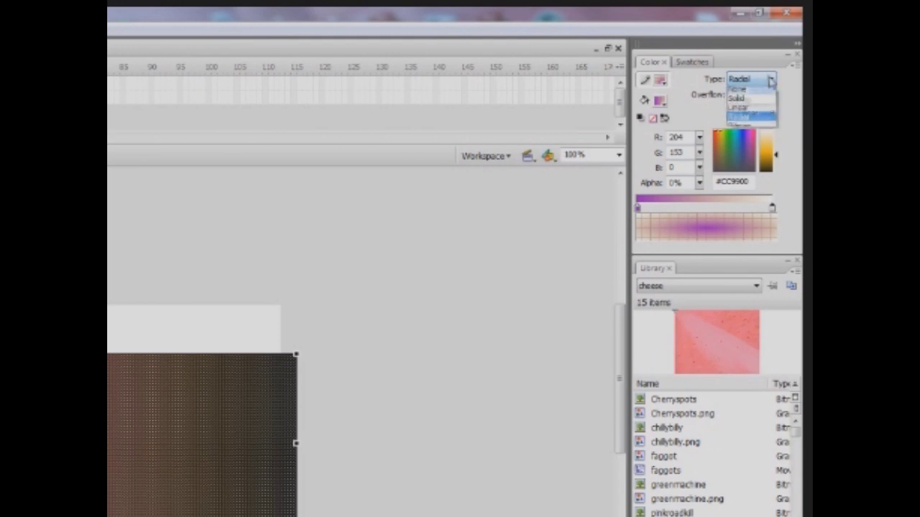
left_click(755, 129)
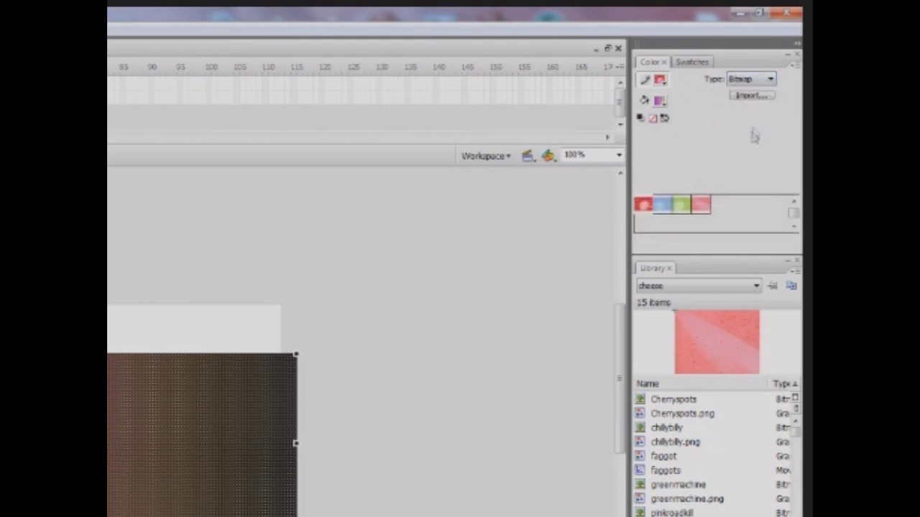
left_click(153, 441)
left_click(385, 443)
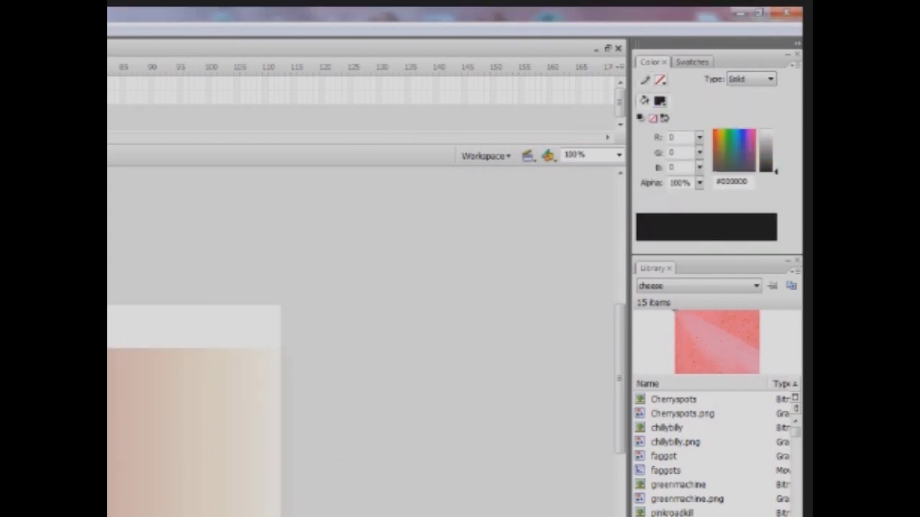
Set the fill type to Bitmap and fill the rectangle with the green bitmap pattern.
left_click(769, 79)
left_click(739, 117)
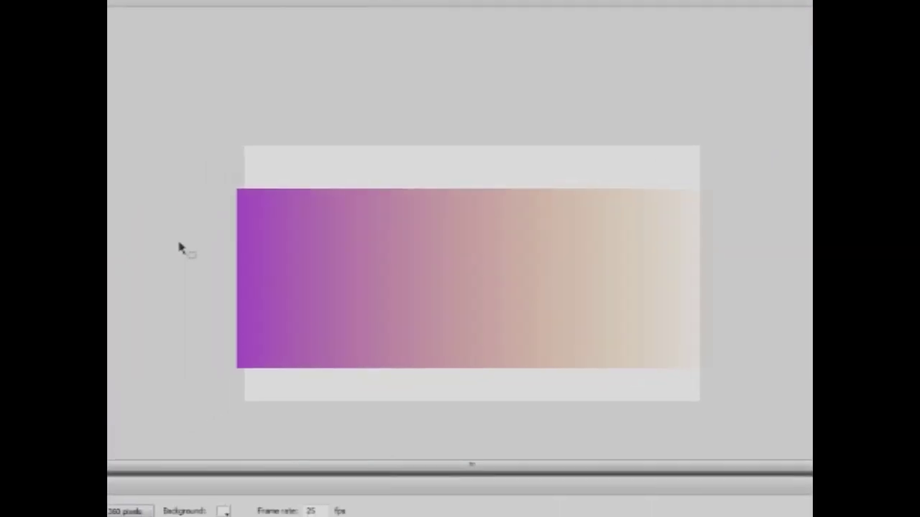
left_click(445, 298)
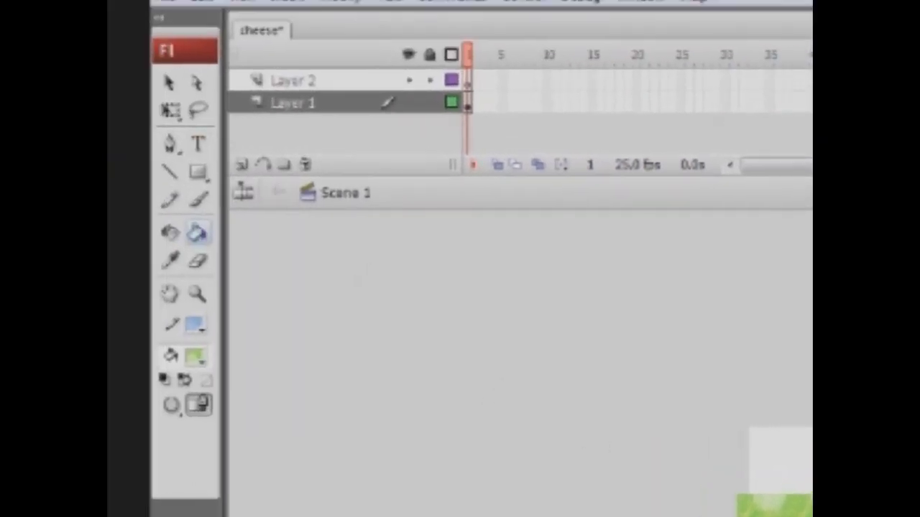
Enlarge the rectangle's bitmap fill tile with the Gradient Transform Tool until about three tiles span its width.
left_click(171, 110)
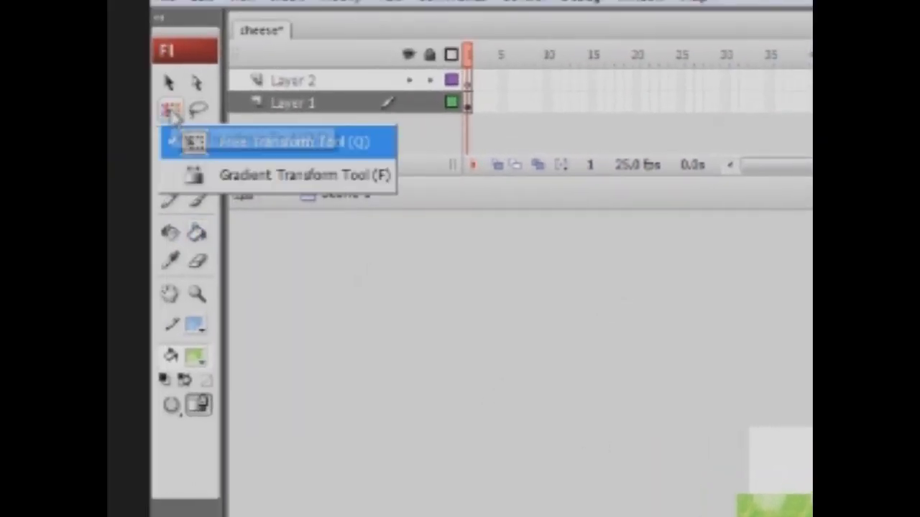
left_click(245, 180)
left_click(550, 433)
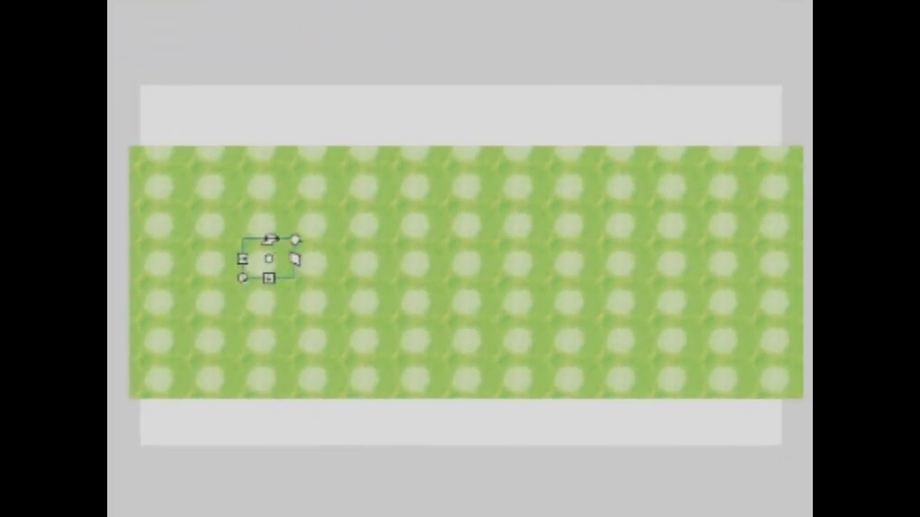
left_click_drag(242, 259, 163, 259)
left_click_drag(268, 278, 269, 385)
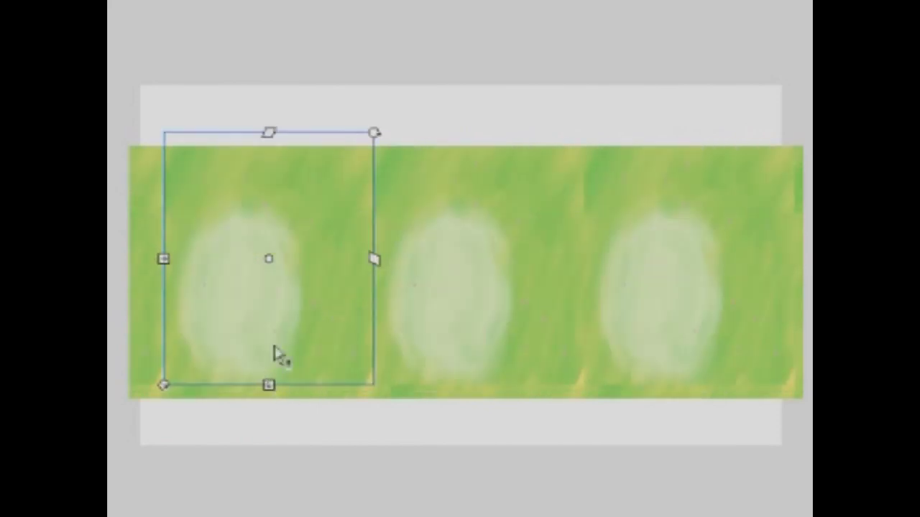
left_click_drag(373, 258, 374, 266)
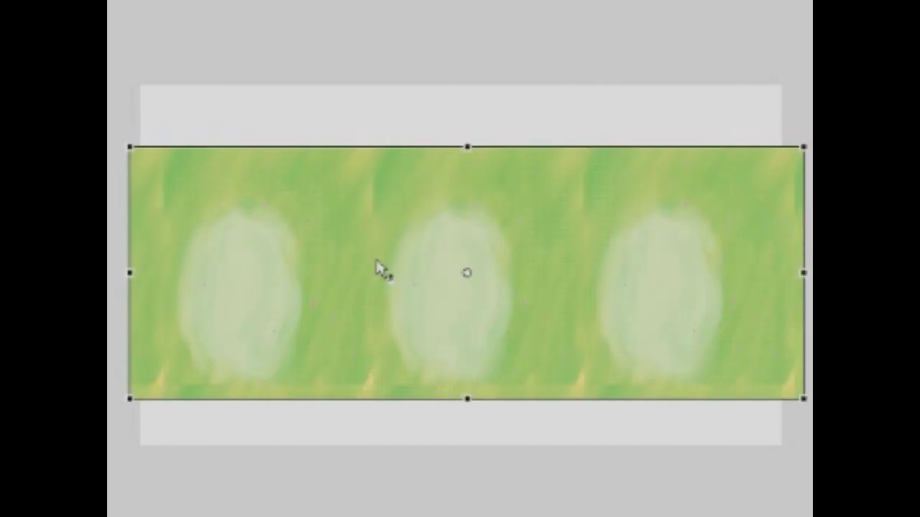
Switch the fill type from Bitmap to Linear and set the alpha of the #CC9900 gradient stop to 100%.
left_click(456, 298)
left_click(726, 230)
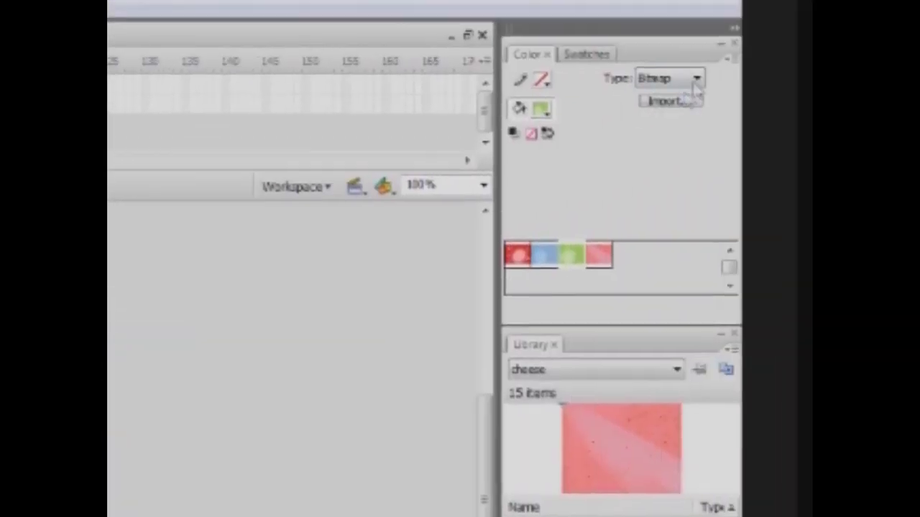
left_click(665, 80)
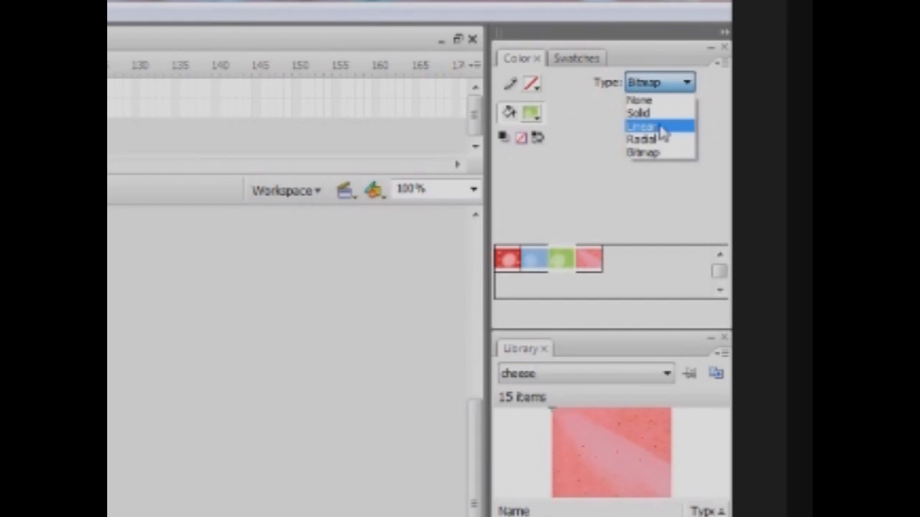
left_click(662, 129)
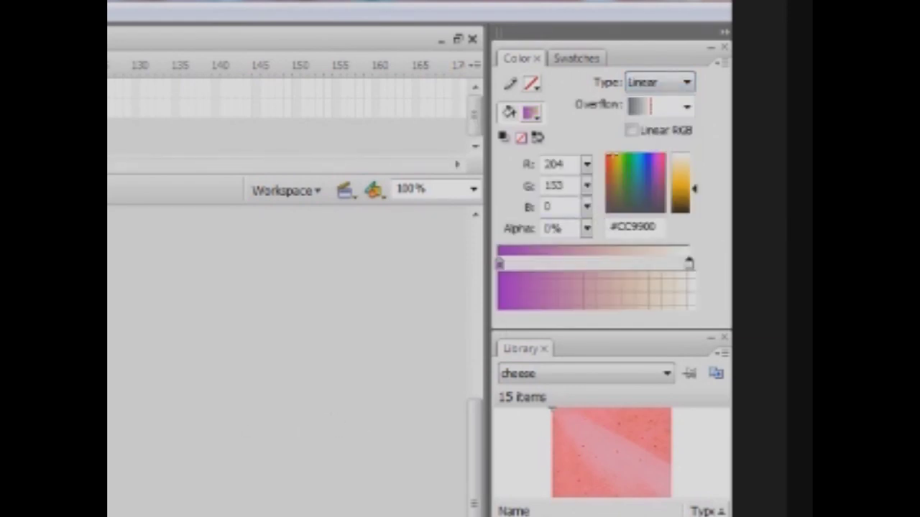
left_click_drag(587, 229, 591, 128)
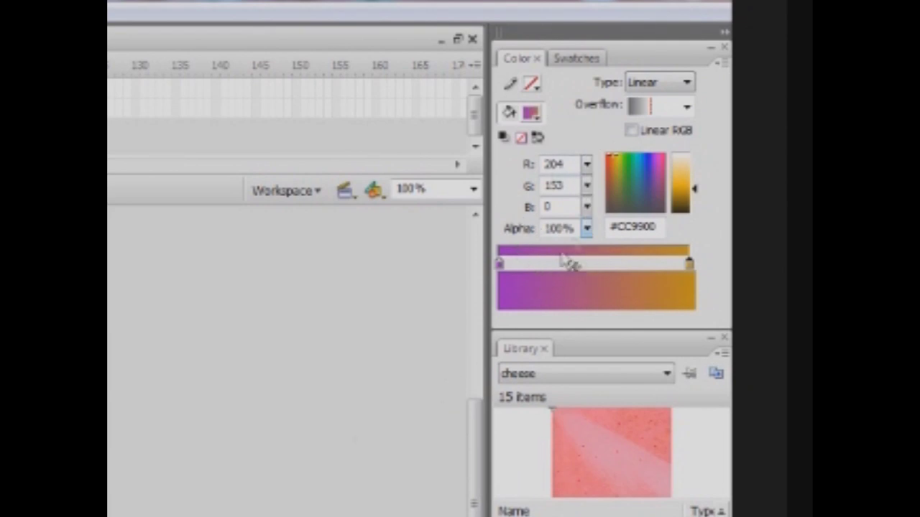
Add seven intermediate colour stops along the purple-to-gold gradient ramp.
left_click(526, 266)
left_click(545, 266)
left_click(568, 266)
left_click(591, 266)
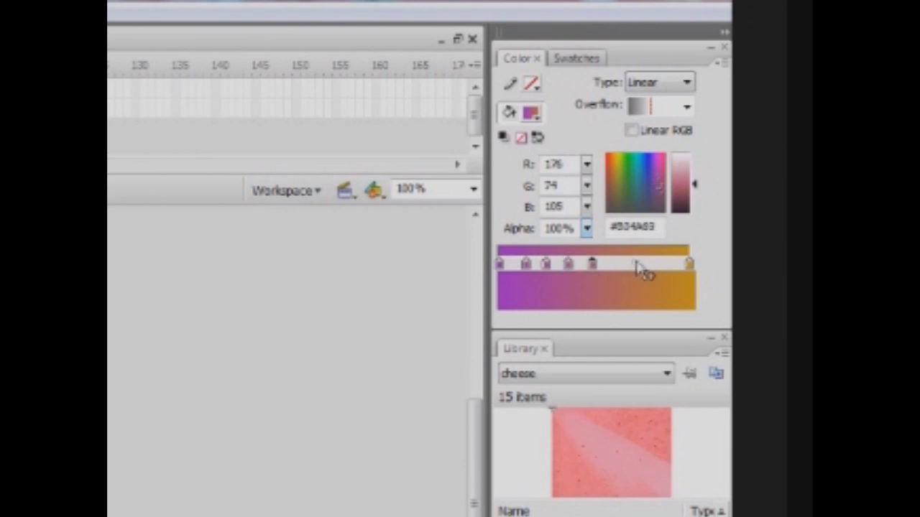
left_click(642, 266)
left_click(618, 266)
left_click(661, 265)
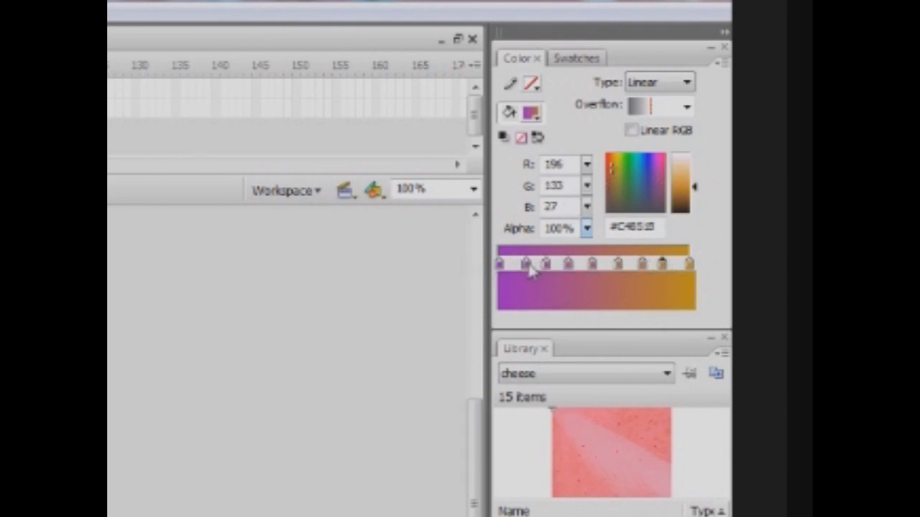
Remove all intermediate colour stops from the gradient ramp, keeping only the two end stops.
left_click_drag(524, 265, 551, 308)
left_click(568, 265)
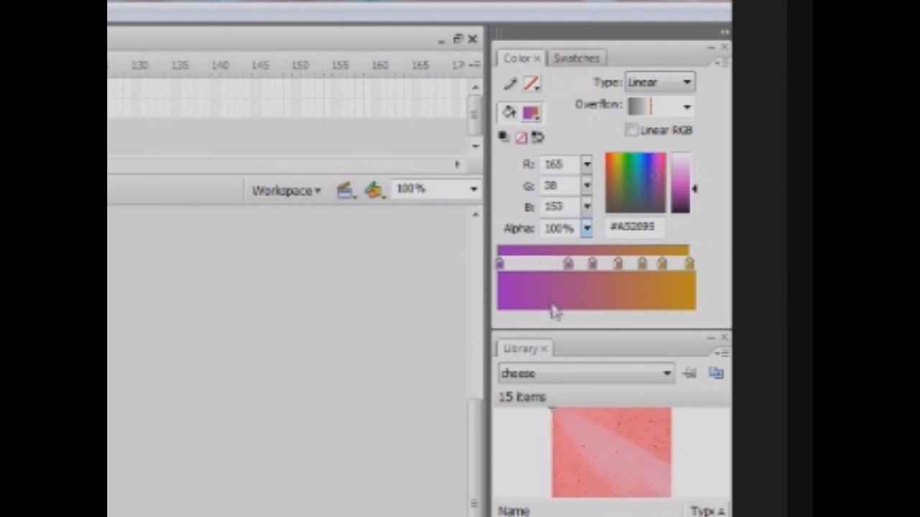
left_click(568, 264)
left_click_drag(569, 264, 604, 324)
left_click_drag(618, 265, 616, 318)
left_click_drag(642, 265, 639, 323)
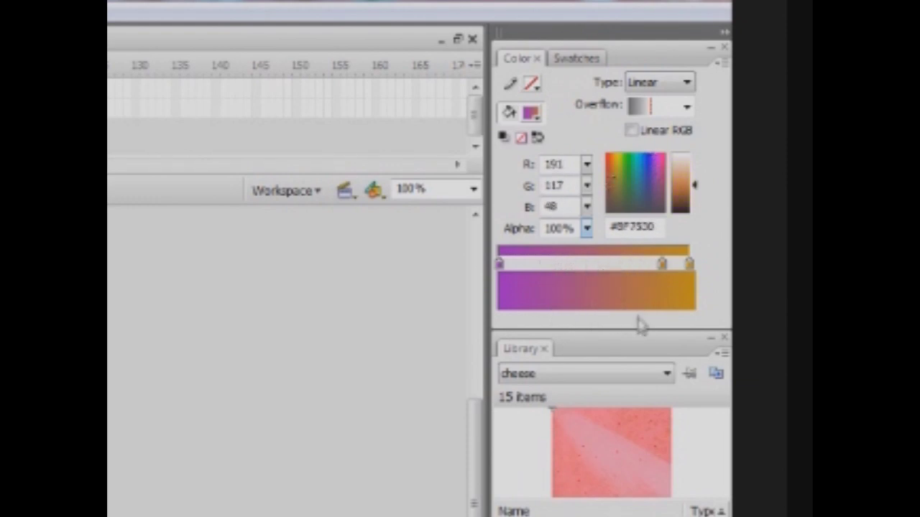
left_click_drag(662, 265, 664, 311)
Try a red #FF0000 colour stop in the middle of the gradient ramp and remove it again.
left_click(600, 264)
left_click(657, 189)
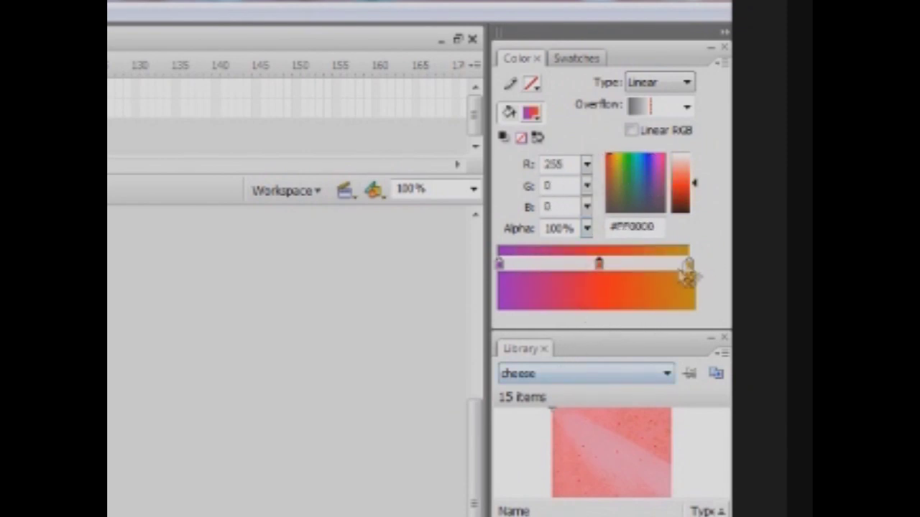
left_click_drag(600, 263, 601, 318)
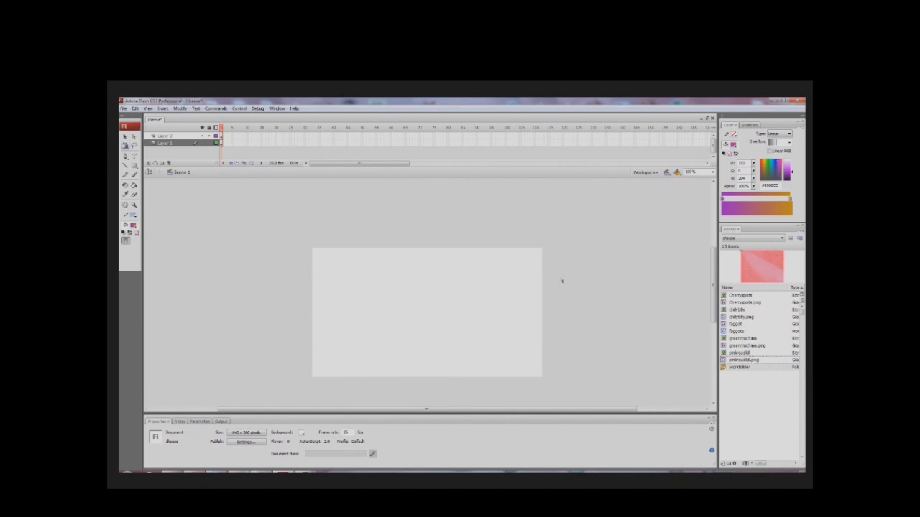
Brush a large closed wavy outline and three small circles beside it on the stage in black.
left_click(134, 175)
left_click(133, 224)
left_click(126, 245)
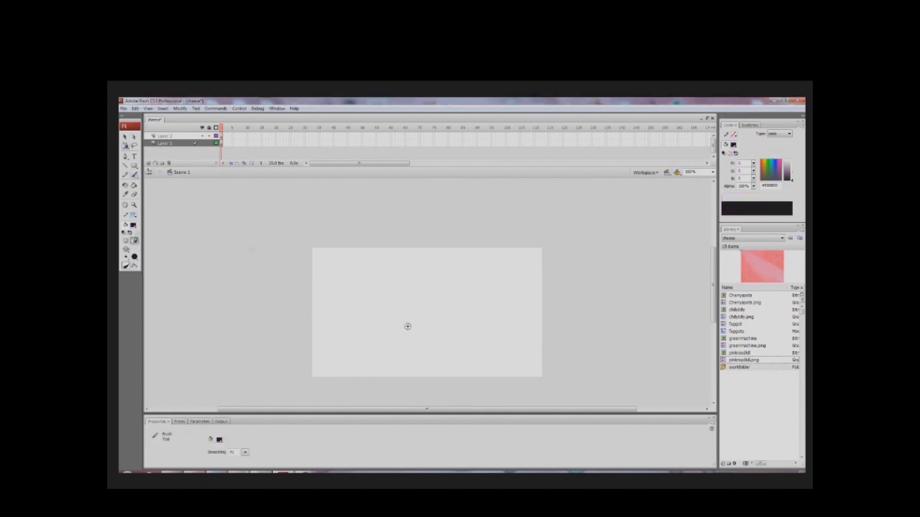
mouse_move(375, 203)
left_mouse_down()
mouse_move(359, 270)
mouse_move(428, 381)
mouse_move(388, 312)
mouse_move(413, 237)
mouse_move(375, 201)
left_mouse_up()
left_click_drag(420, 299, 448, 284)
left_click_drag(436, 251, 437, 251)
Fill the large outline and the largest small circle with the purple-to-transparent linear gradient using the Paint Bucket Tool.
key("k")
left_click(132, 225)
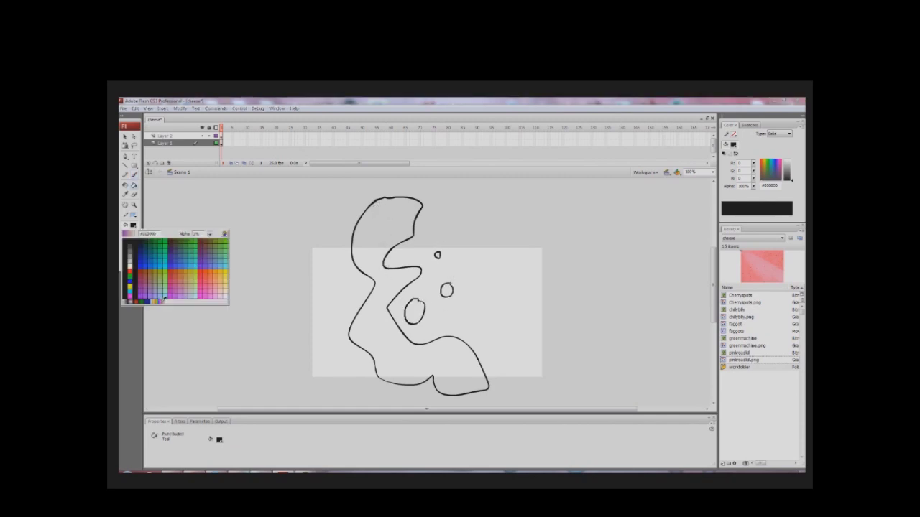
left_click(183, 295)
left_click(397, 285)
left_click(412, 311)
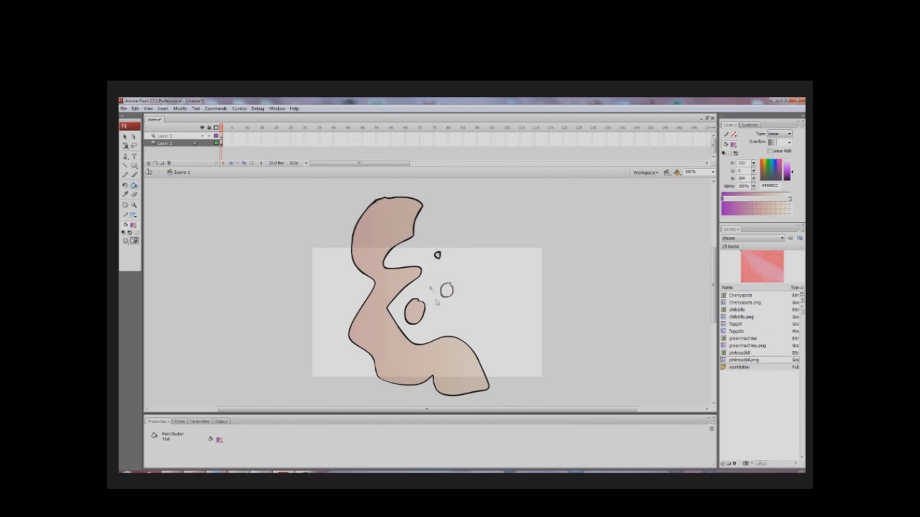
Fill the middle small circle with the same gradient and set the stroke colour to black.
key("y")
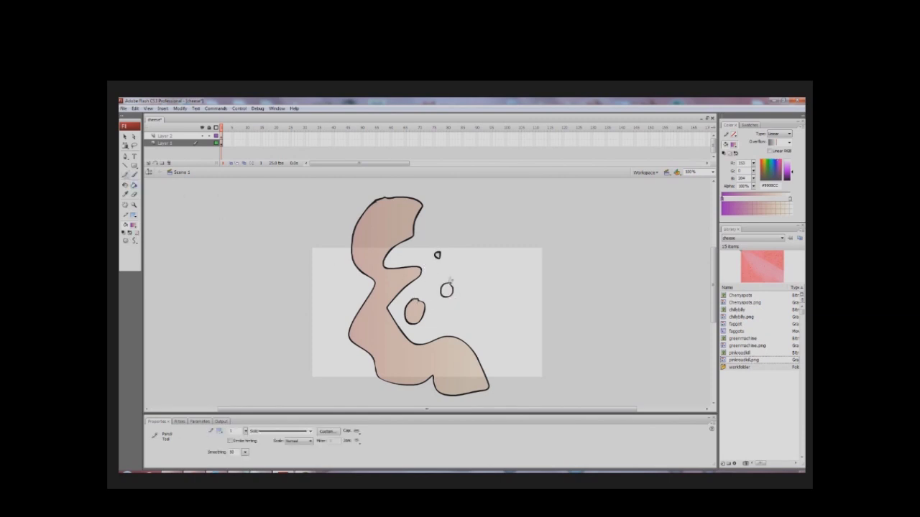
key("k")
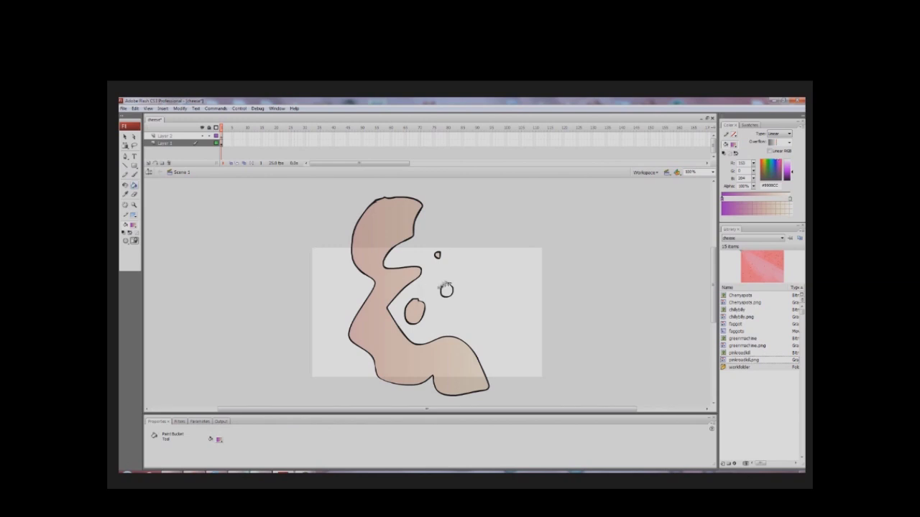
left_click(133, 214)
left_click(130, 232)
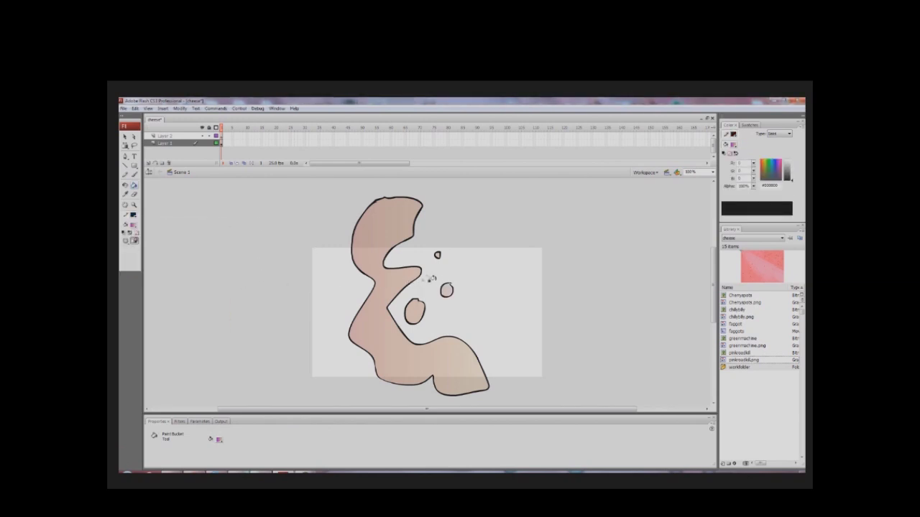
Set the stroke's colour type to Linear with nothing selected on the stage.
left_click(125, 145)
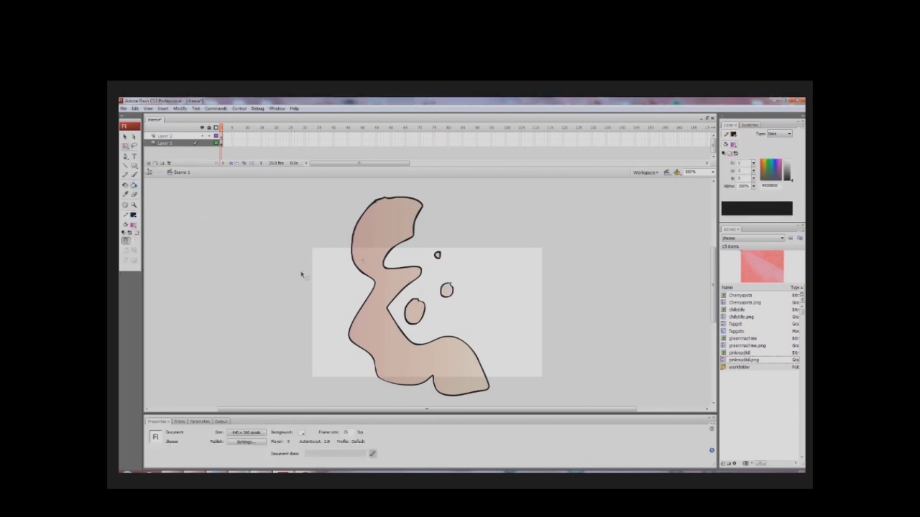
key("ctrl+a")
left_click(519, 258)
left_click(788, 134)
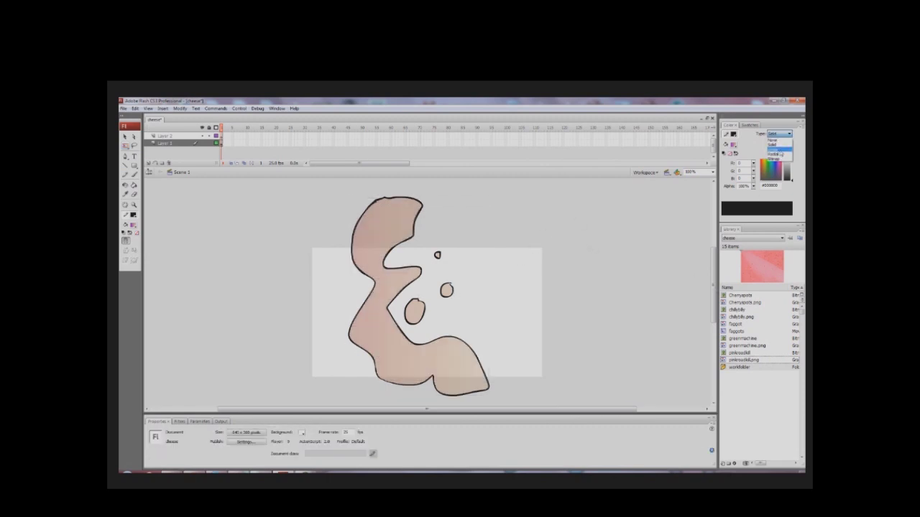
left_click(776, 149)
Select the large shape's fill, move the gradient's transparent end stop to about the middle of the ramp, and deselect.
left_click(378, 233)
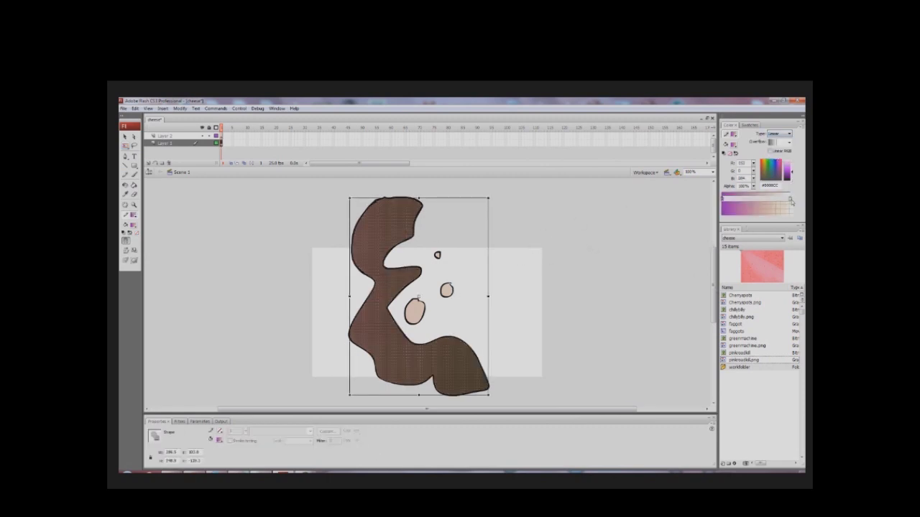
left_click_drag(790, 202, 758, 202)
left_click(551, 243)
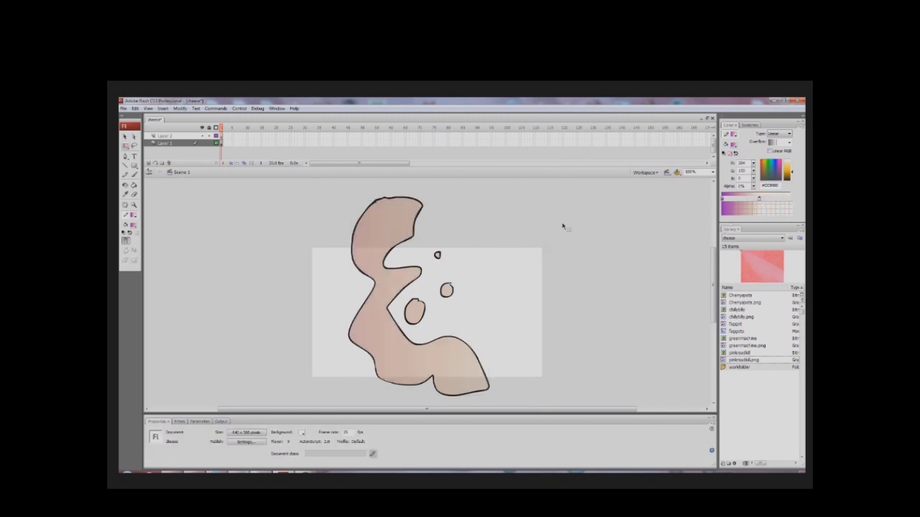
Shift the large shape's linear gradient to the right and narrow its span with the Gradient Transform Tool.
left_click(392, 223)
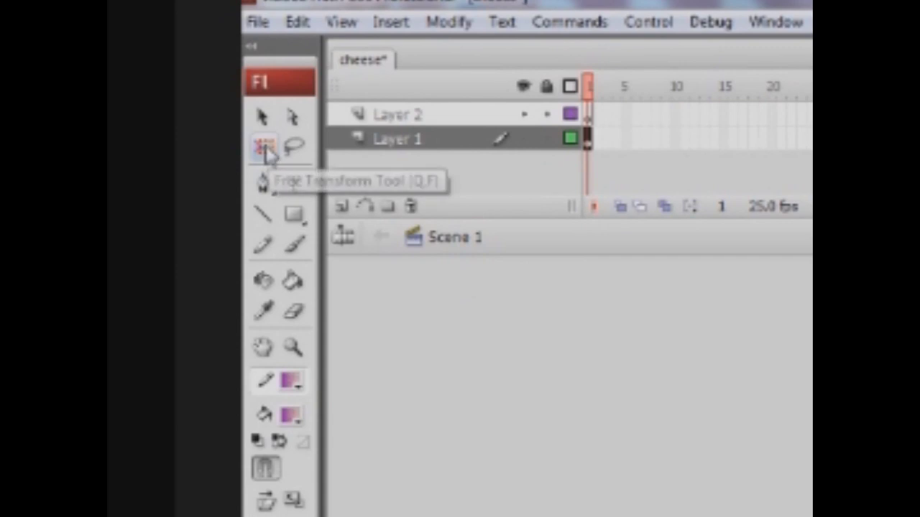
left_click(265, 152)
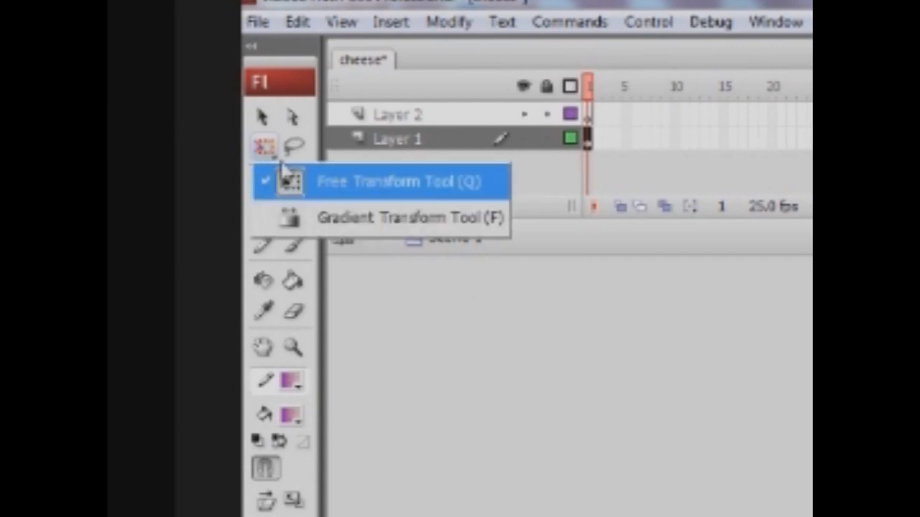
left_click(343, 229)
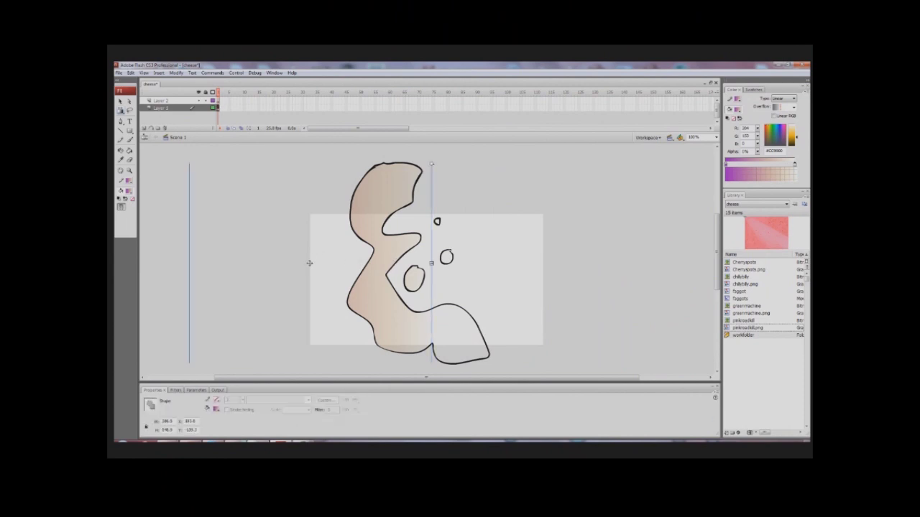
left_click_drag(309, 263, 394, 263)
left_click_drag(515, 263, 478, 263)
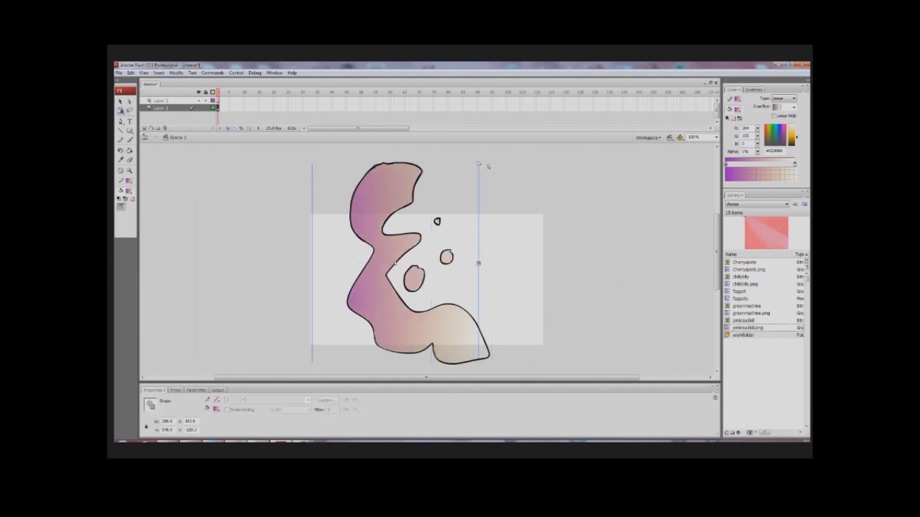
Rotate the shape's linear gradient through vertical to a diagonal angle and narrow it slightly.
left_click_drag(478, 164, 342, 182)
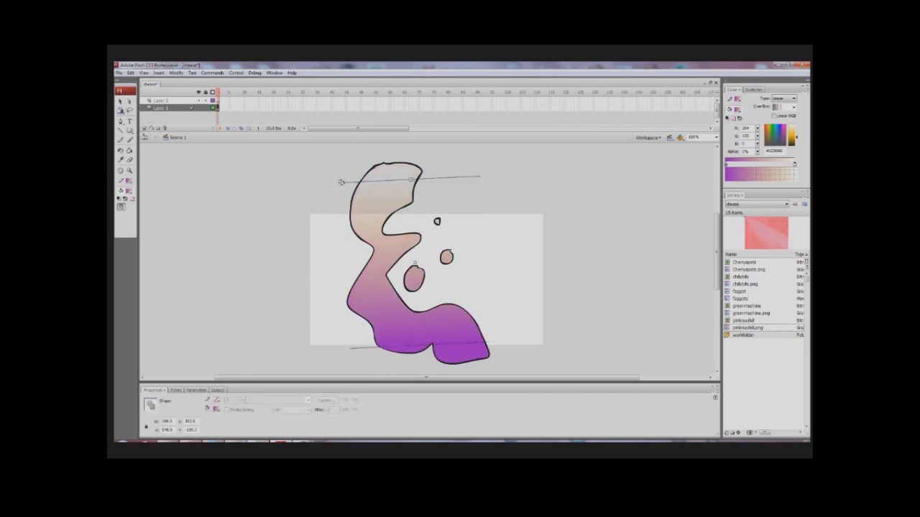
left_click_drag(342, 182, 421, 249)
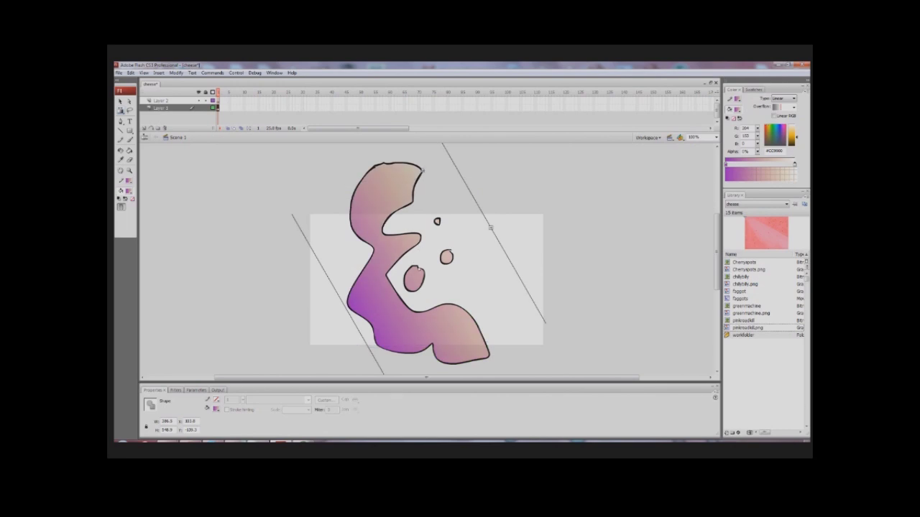
left_click_drag(490, 227, 490, 217)
Change the shapes' fill type to Radial and deselect them.
left_click(793, 100)
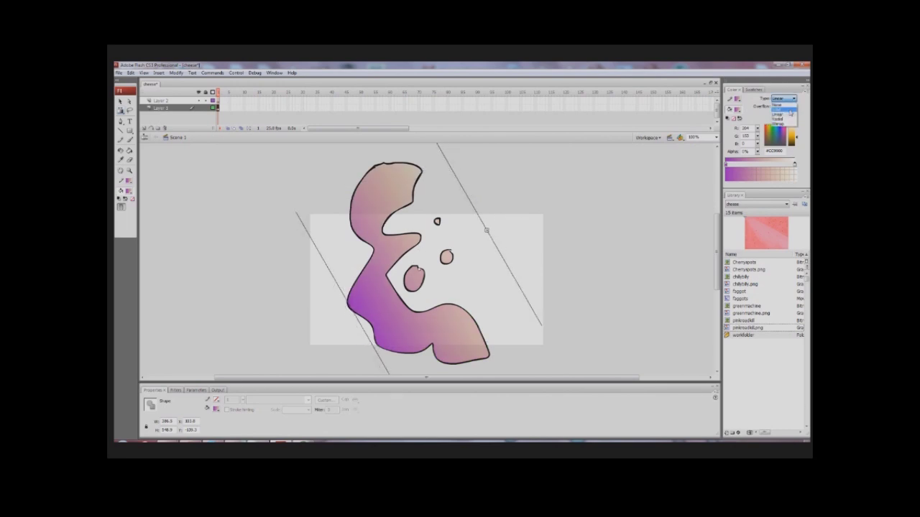
left_click(788, 123)
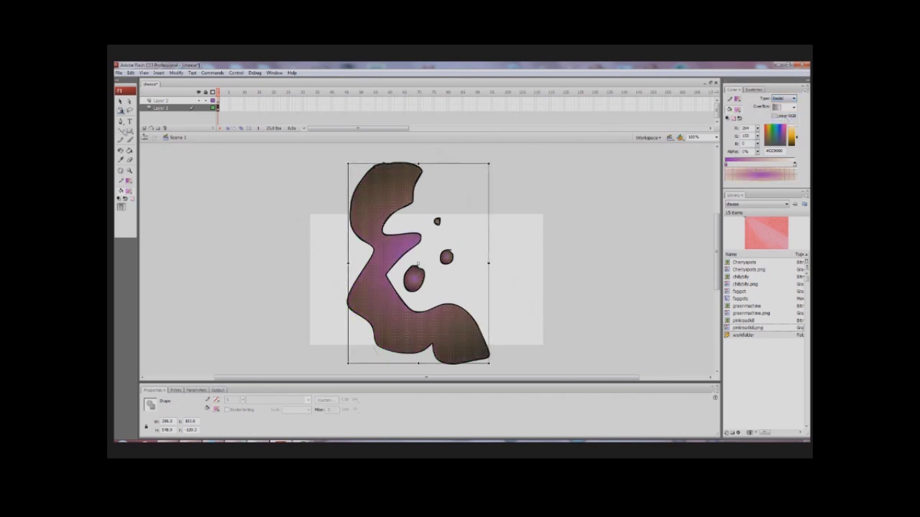
left_click(318, 223)
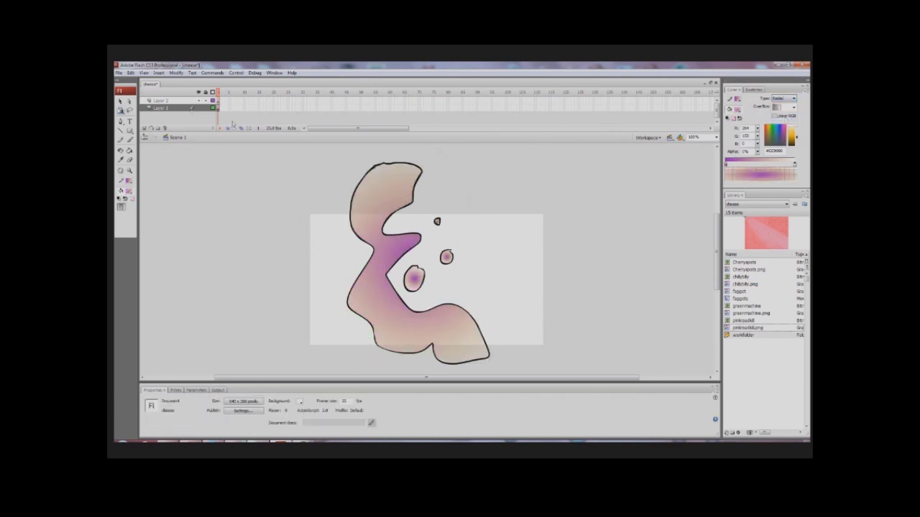
Select everything on Layer 1, set its fill type to Radial so the brushed outlines take it too, and deselect.
left_click(160, 108)
left_click_drag(121, 111, 146, 133)
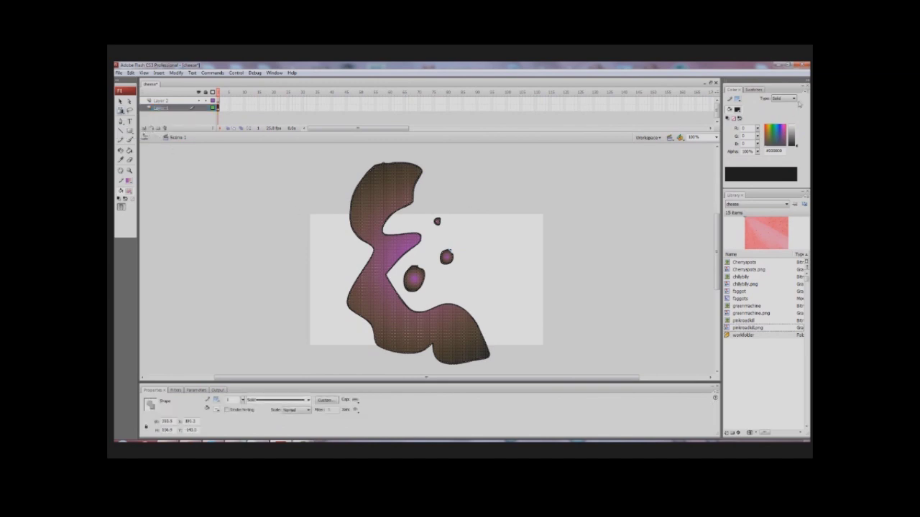
left_click(793, 99)
left_click(780, 124)
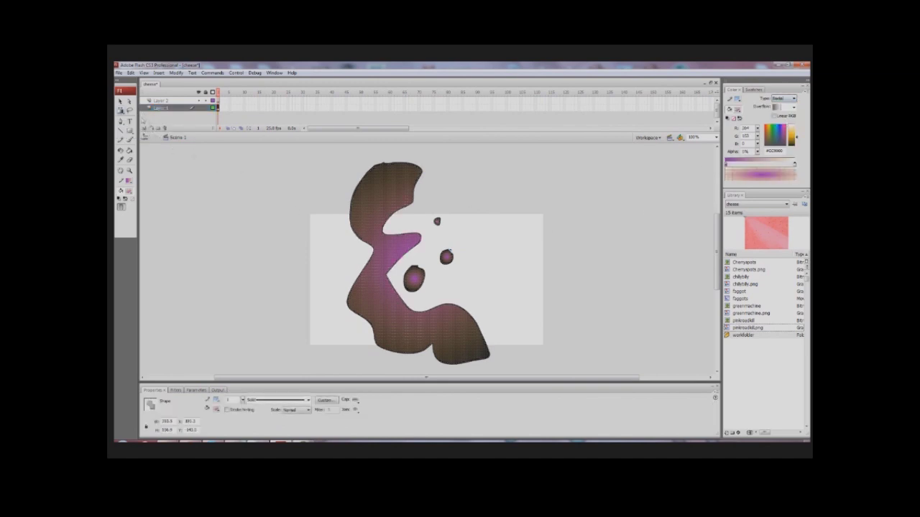
left_click_drag(122, 112, 138, 117)
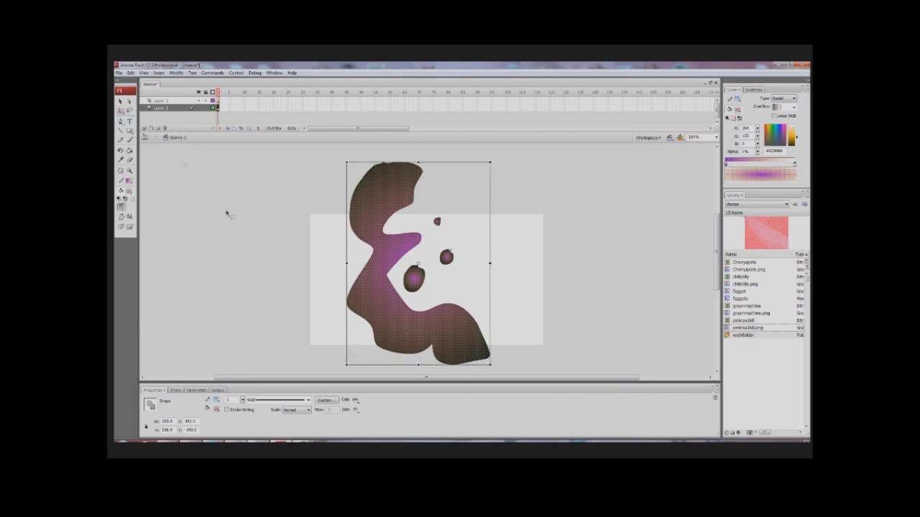
left_click(331, 238)
Reselect the Layer 1 artwork and display the large shape's radial fill handles with the Gradient Transform Tool.
left_click(378, 218)
left_click(361, 239)
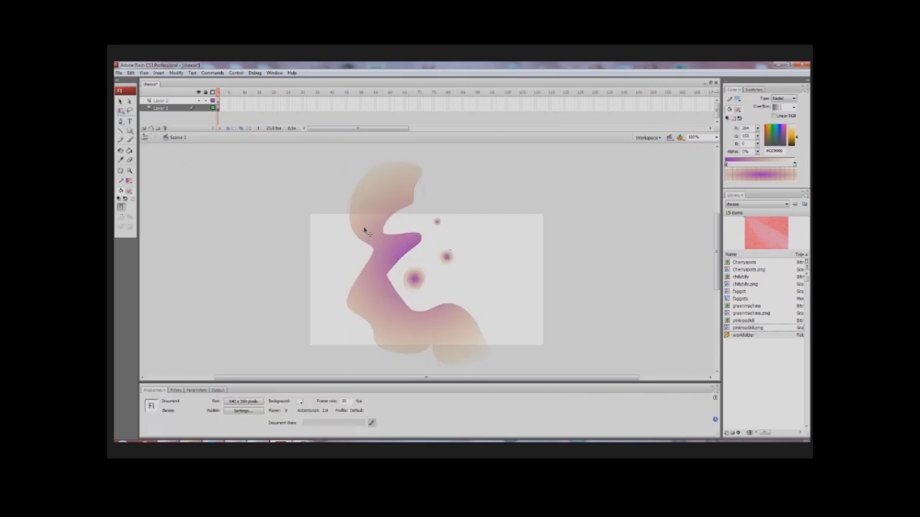
left_click(364, 193)
left_click(221, 110)
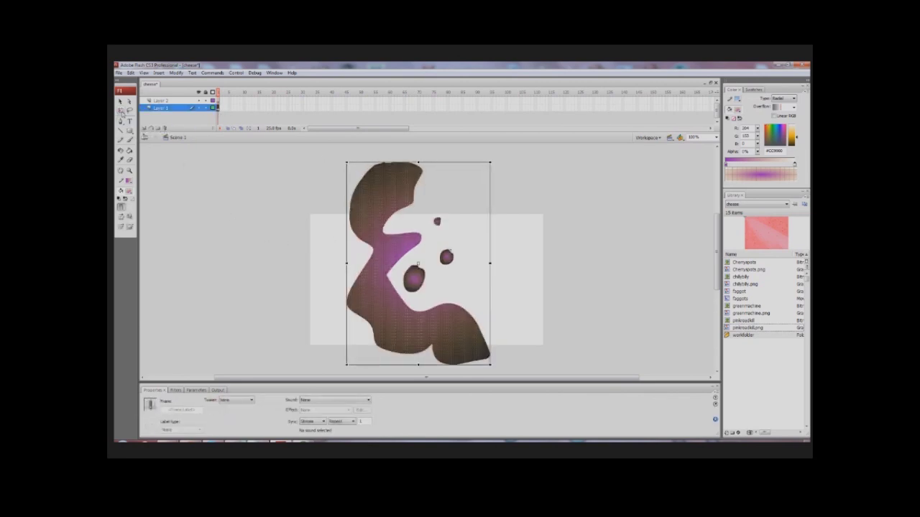
left_click(157, 146)
left_click(383, 205)
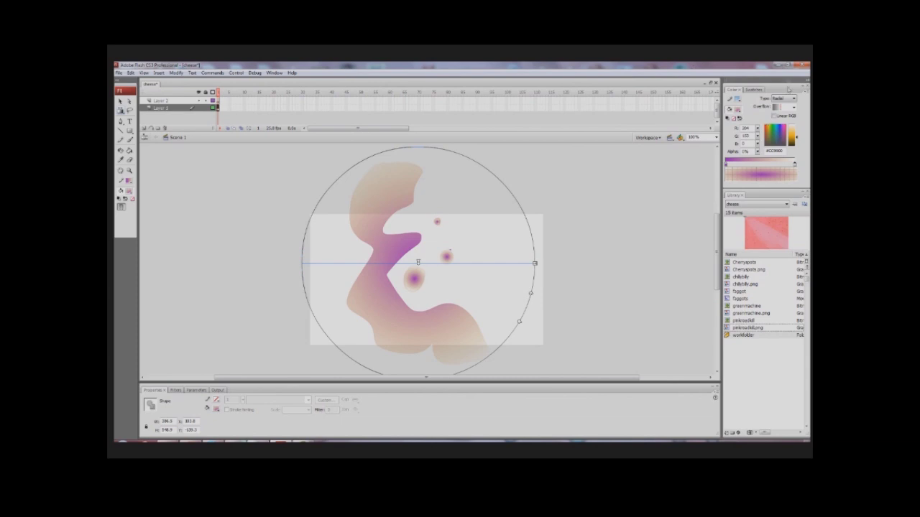
Enlarge the large shape's radial gradient slightly and squeeze its width inward with the Gradient Transform Tool.
mouse_move(535, 264)
left_mouse_down()
mouse_move(467, 264)
mouse_move(582, 253)
mouse_move(573, 263)
mouse_move(531, 263)
left_mouse_up()
left_click_drag(528, 295, 560, 301)
left_click_drag(564, 264, 496, 261)
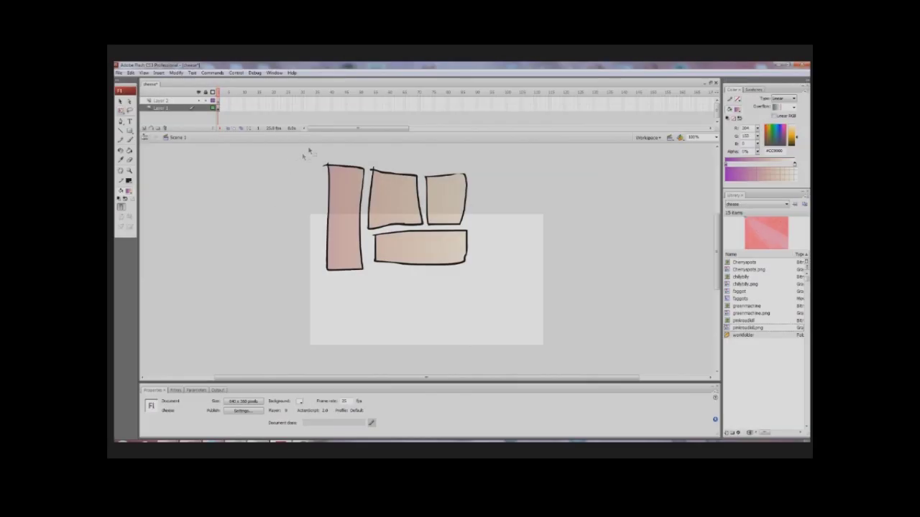
mouse_move(308, 151)
left_mouse_down()
mouse_move(429, 304)
mouse_move(488, 300)
left_mouse_up()
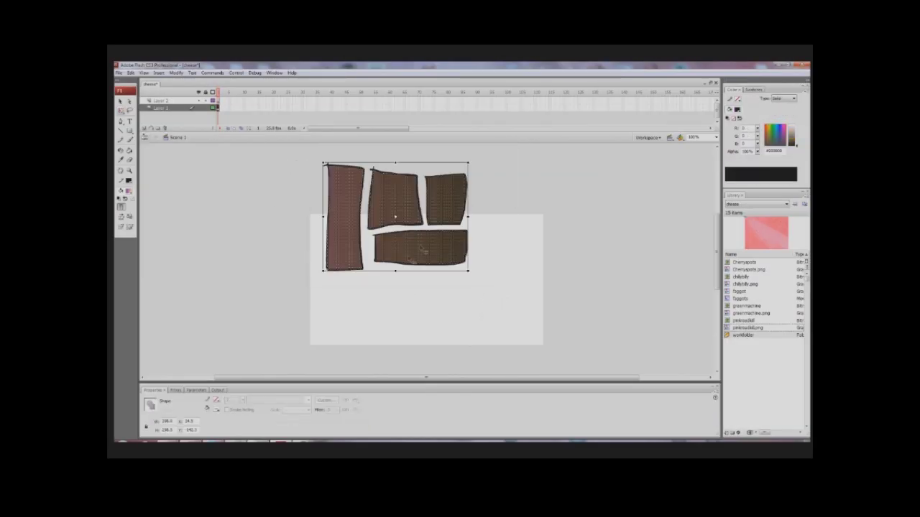
left_click(401, 287)
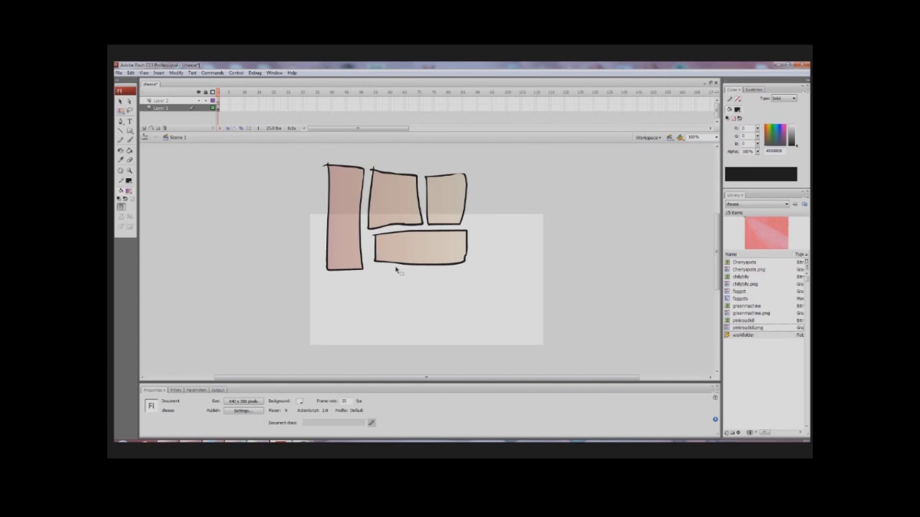
left_click(405, 204)
left_click(444, 203)
left_click(424, 243)
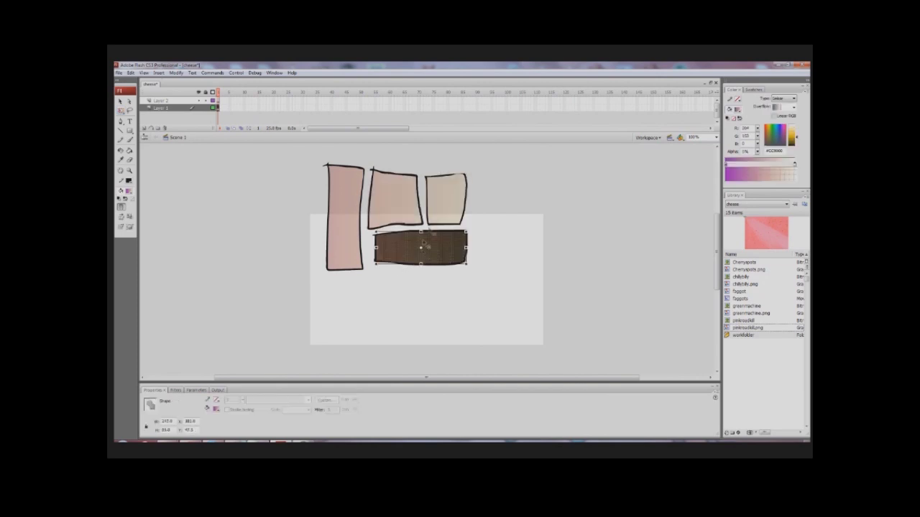
left_click(512, 235)
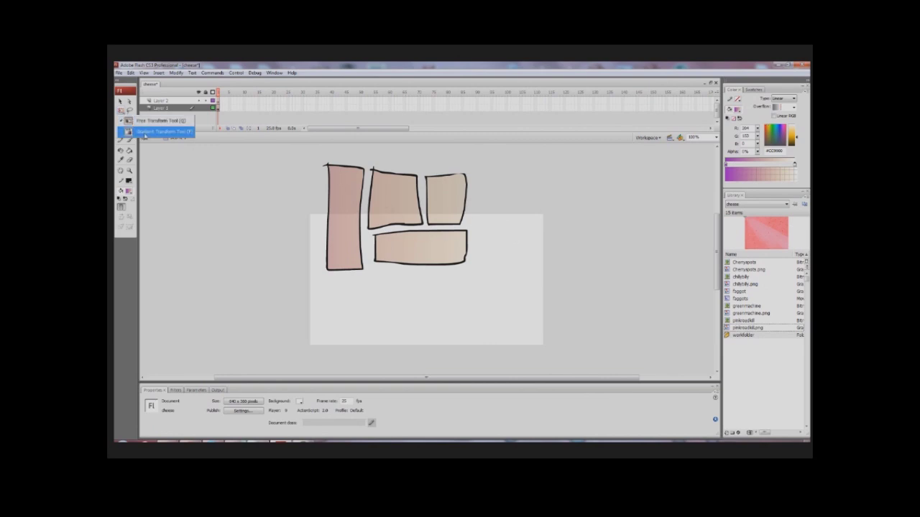
Select the gradient fills of the three panels beside the tall one and delete them, keeping their black outlines.
left_click(122, 112)
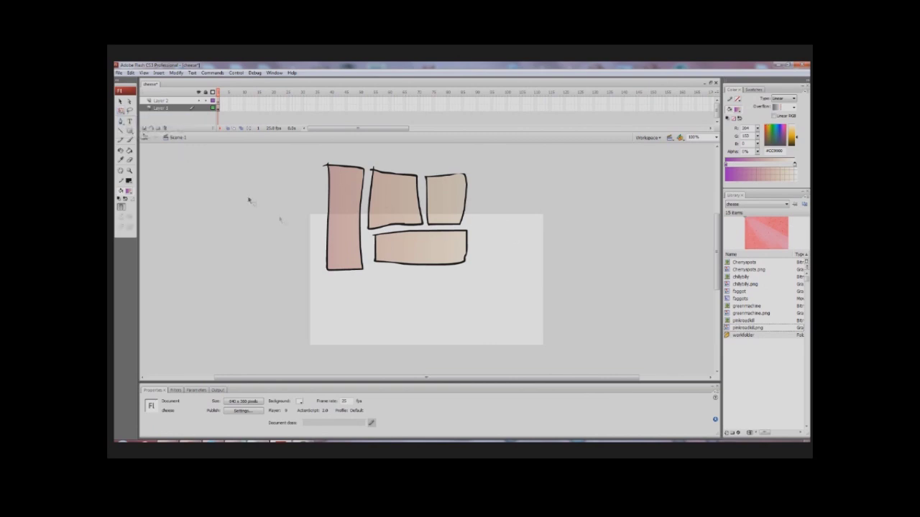
left_click(397, 203)
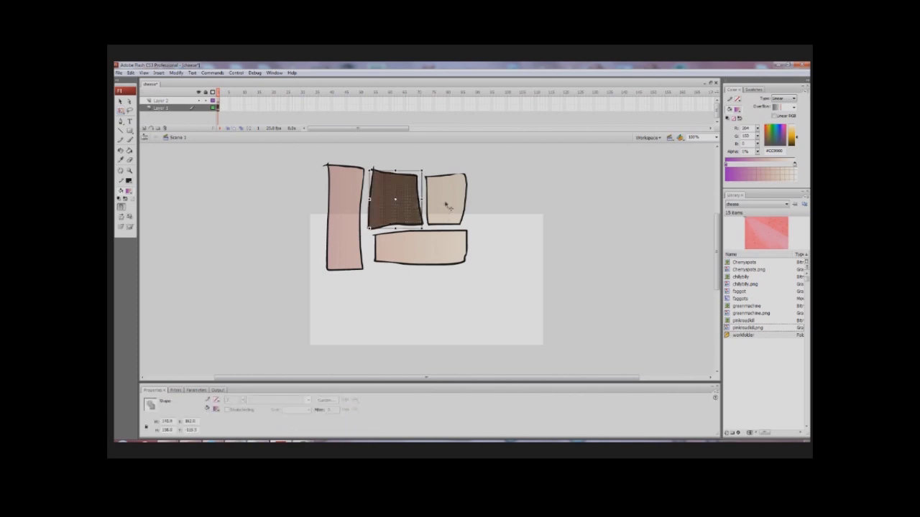
left_click(446, 206, "shift")
left_click(433, 241, "shift")
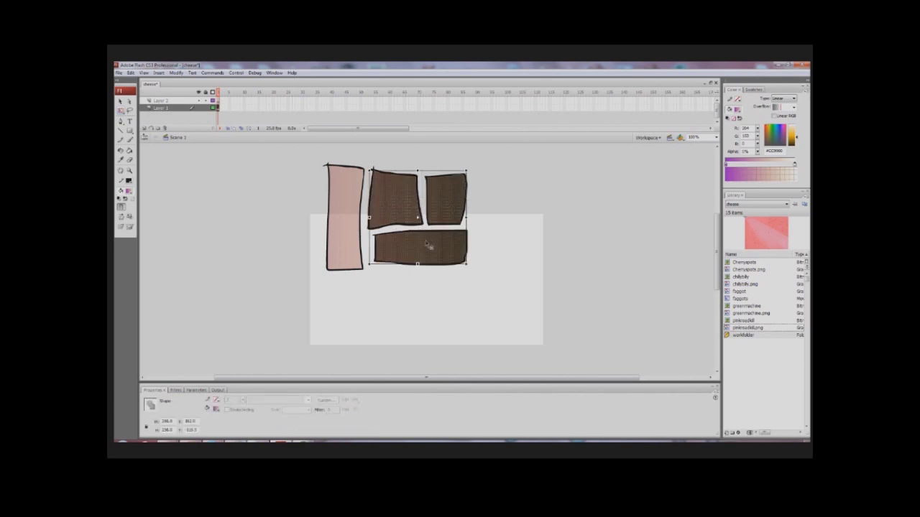
key("Delete")
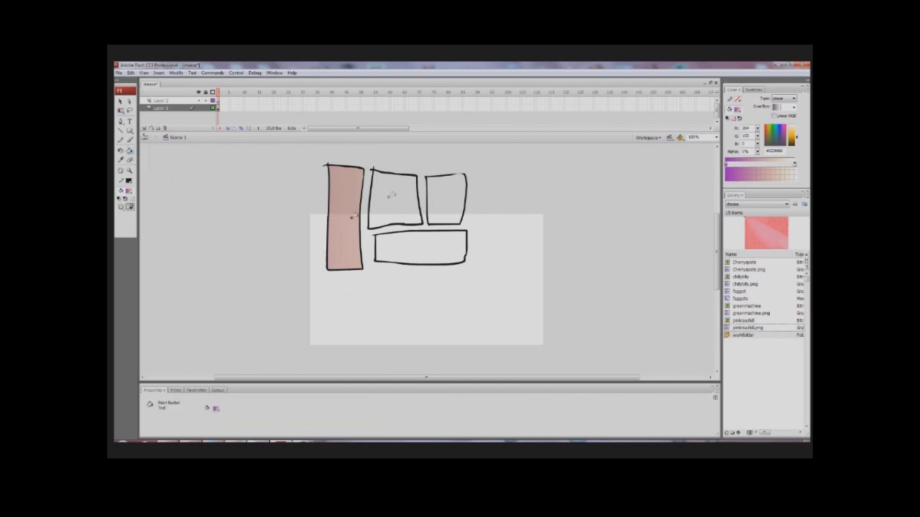
Fill the empty upper-middle panel with solid yellow-orange using the Paint Bucket.
left_click(129, 191)
left_click(176, 237)
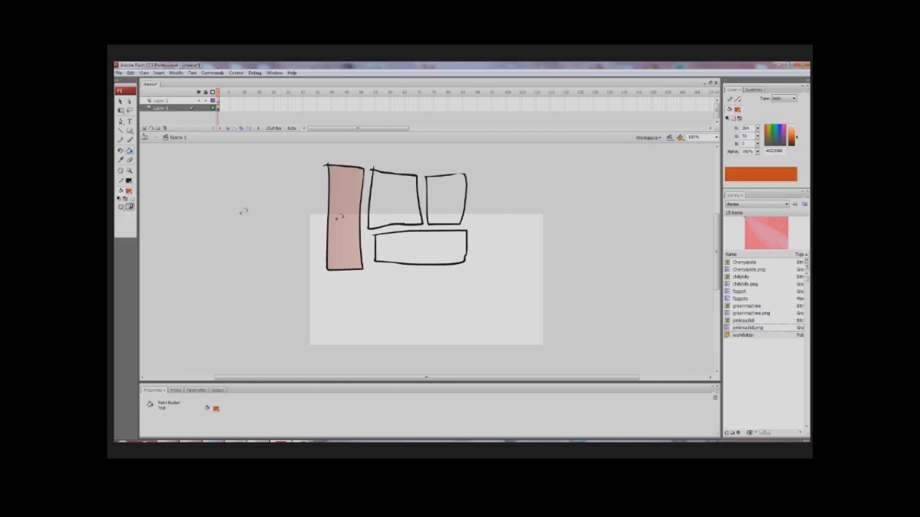
left_click(129, 190)
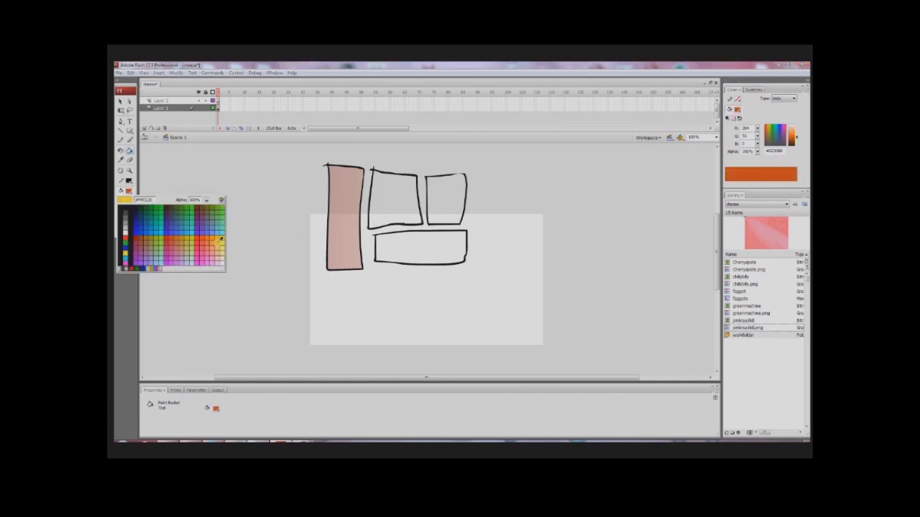
left_click(220, 239)
left_click(402, 188)
Fill the empty wide lower panel with solid green and the small upper panel with solid blue.
left_click(129, 190)
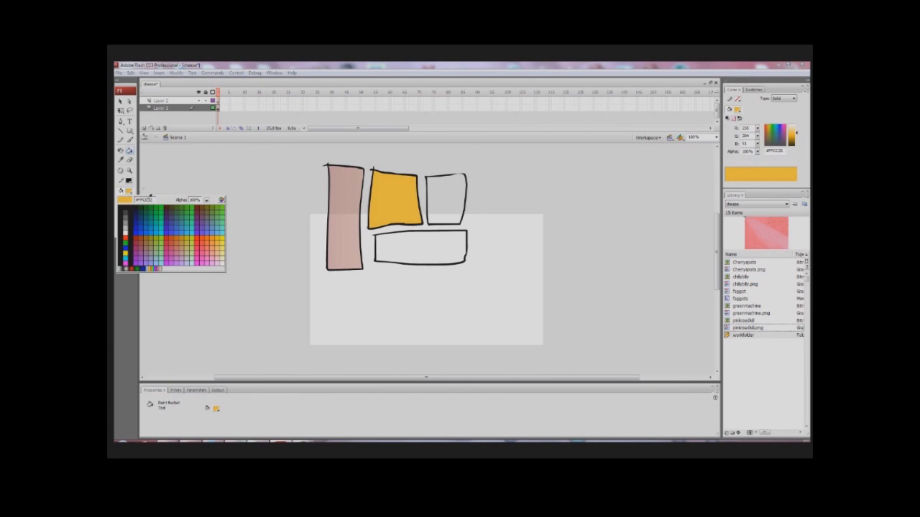
left_click(182, 213)
left_click(418, 237)
left_click(129, 191)
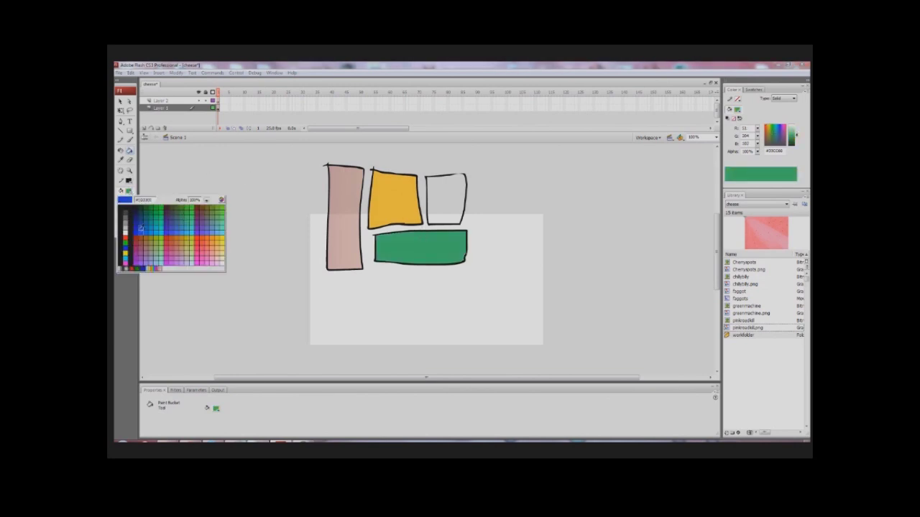
left_click(142, 234)
left_click(447, 198)
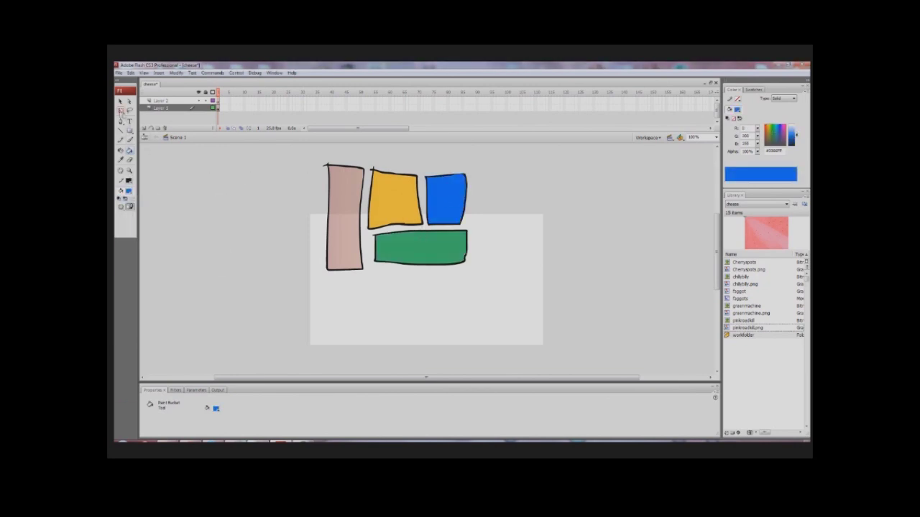
Change the yellow-orange panel's fill type to Linear, with an orange start stop and a light yellow end stop.
left_click(121, 102)
left_click(388, 199)
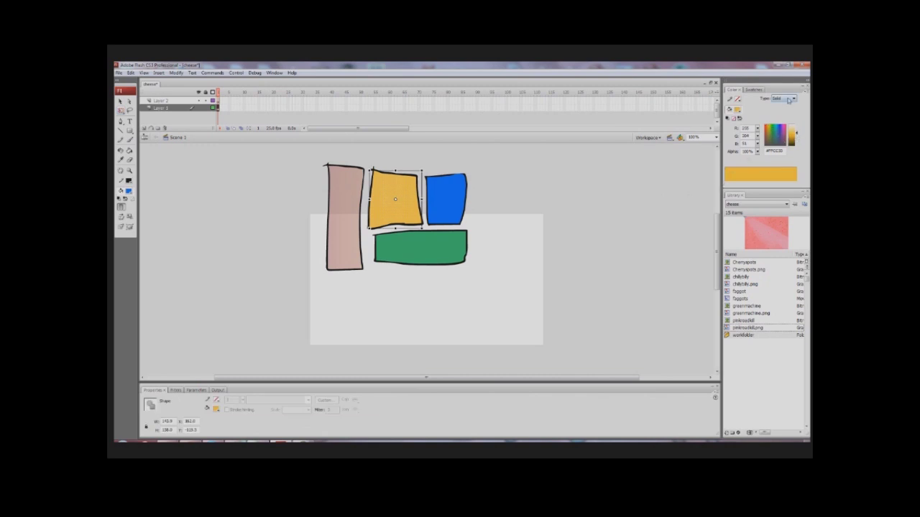
left_click(783, 98)
left_click(785, 117)
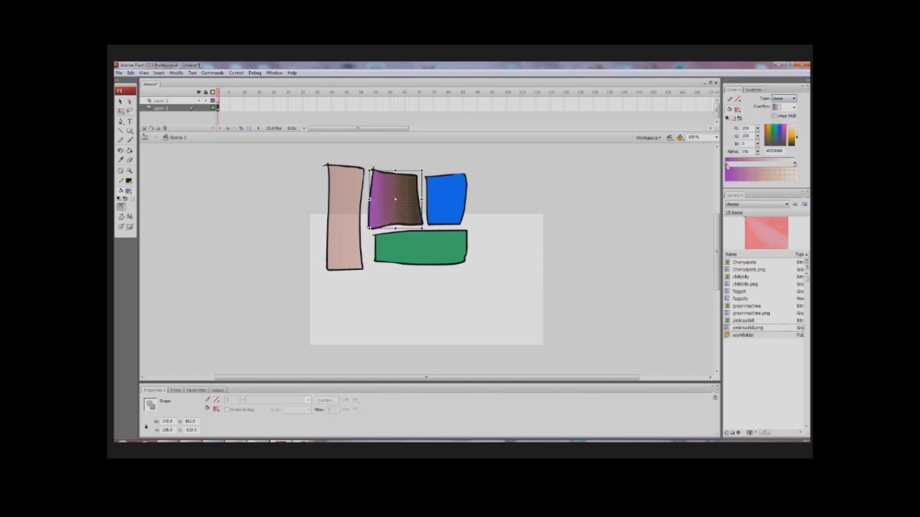
double_click(726, 166)
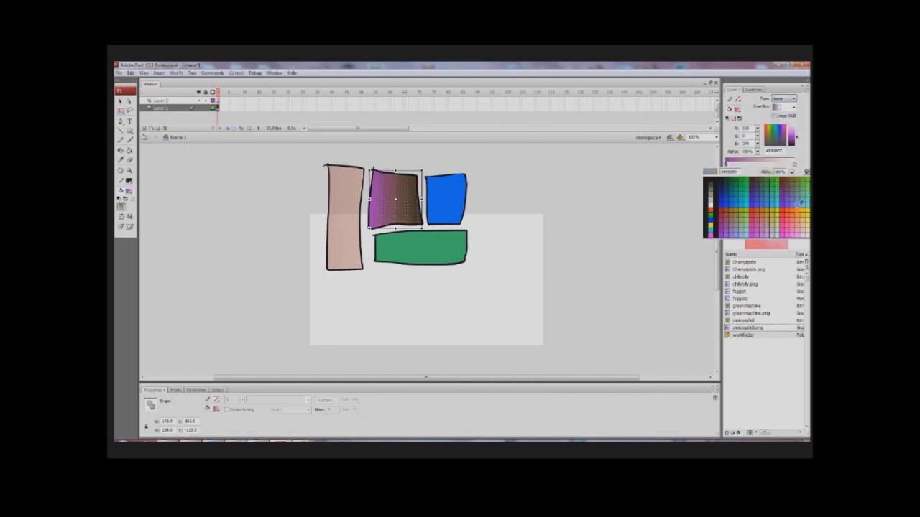
left_click(800, 206)
double_click(795, 167)
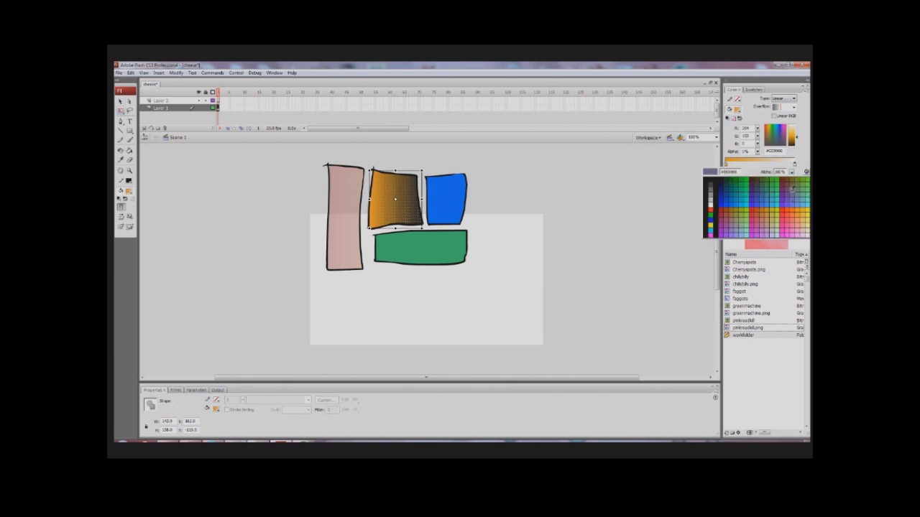
left_click(805, 215)
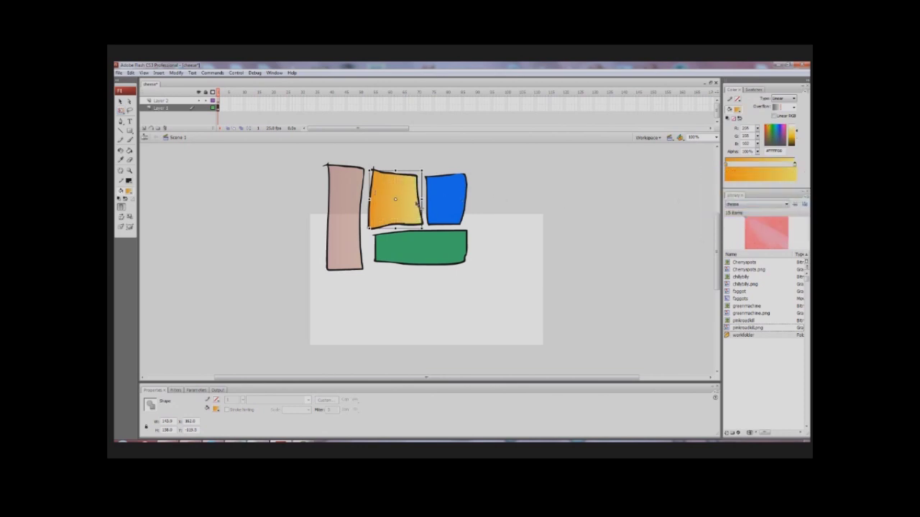
Widen the orange-to-yellow panel's linear gradient past its edge with the Gradient Transform Tool and deselect the panel.
left_click_drag(123, 113, 133, 137)
left_click(133, 132)
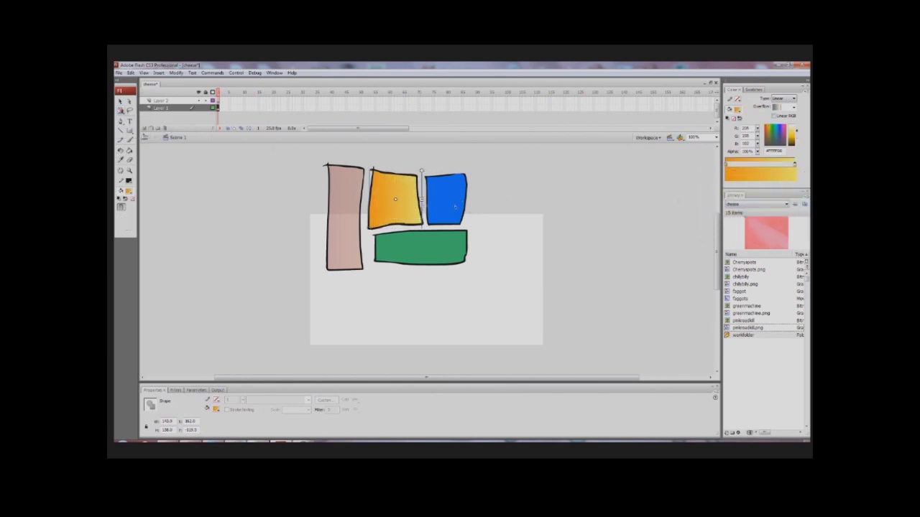
left_click_drag(421, 199, 465, 201)
left_click(532, 282)
left_click(388, 204)
left_click(508, 230)
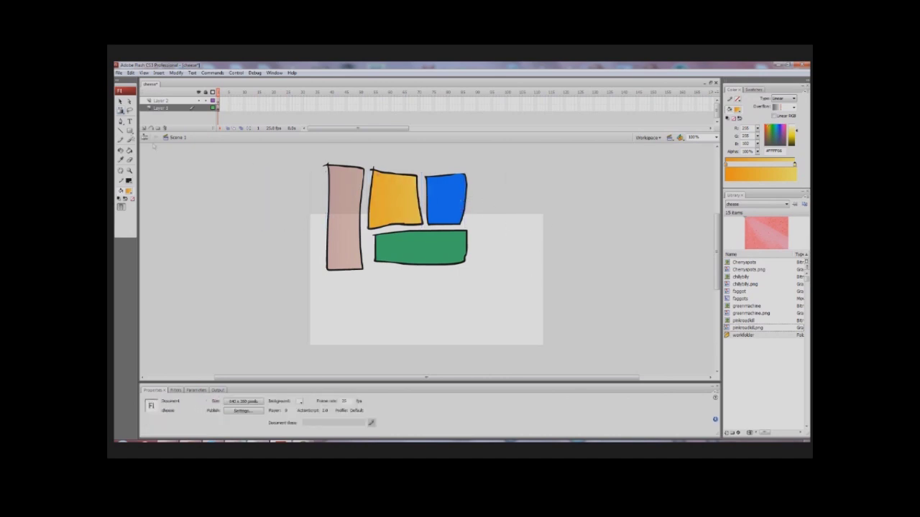
Change the blue panel's fill type to Linear, set its start stop to lavender and deselect it.
left_click_drag(121, 111, 147, 127)
left_click(462, 206)
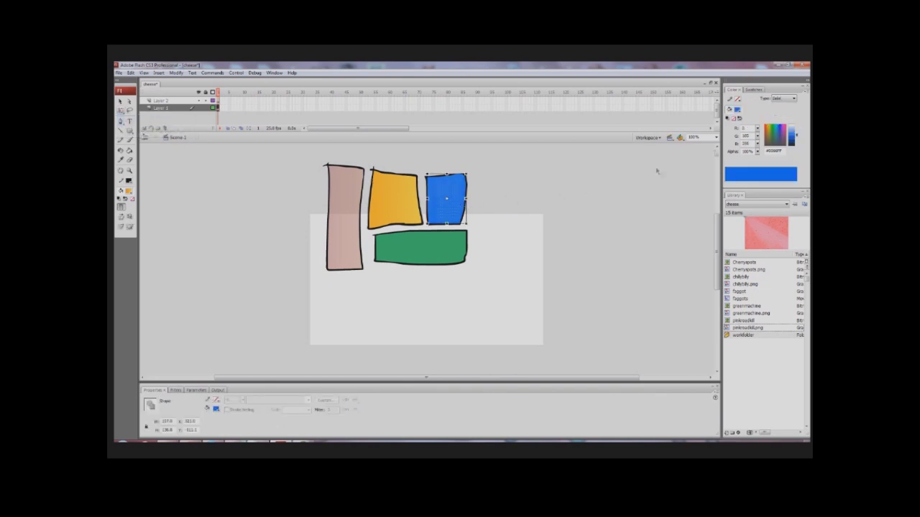
left_click(783, 98)
left_click(781, 113)
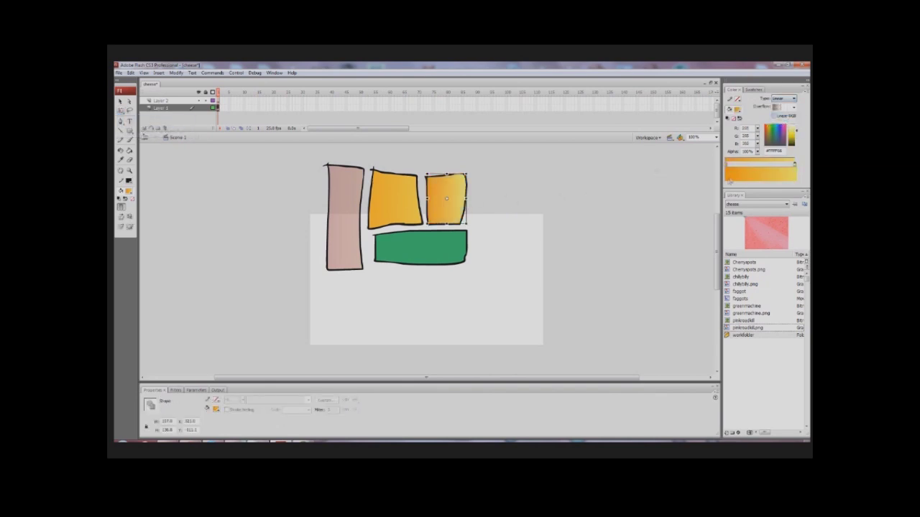
double_click(727, 165)
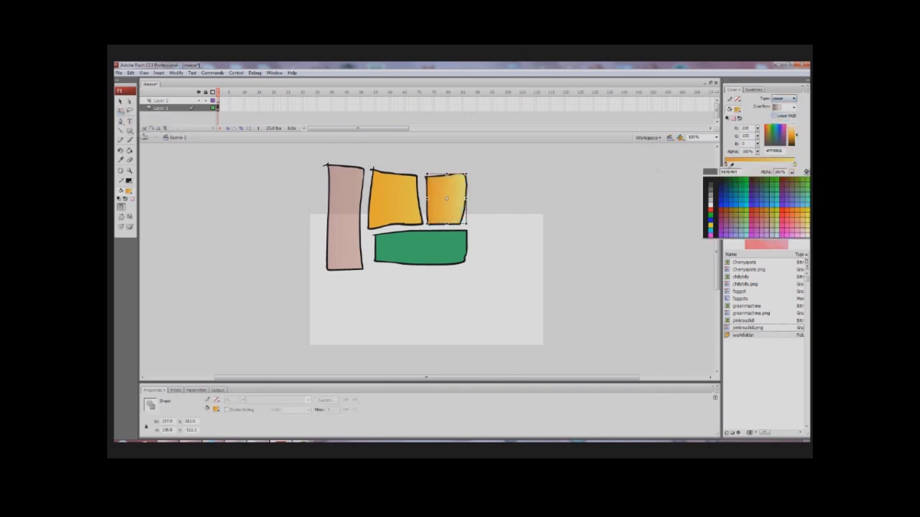
left_click(734, 231)
left_click(530, 248)
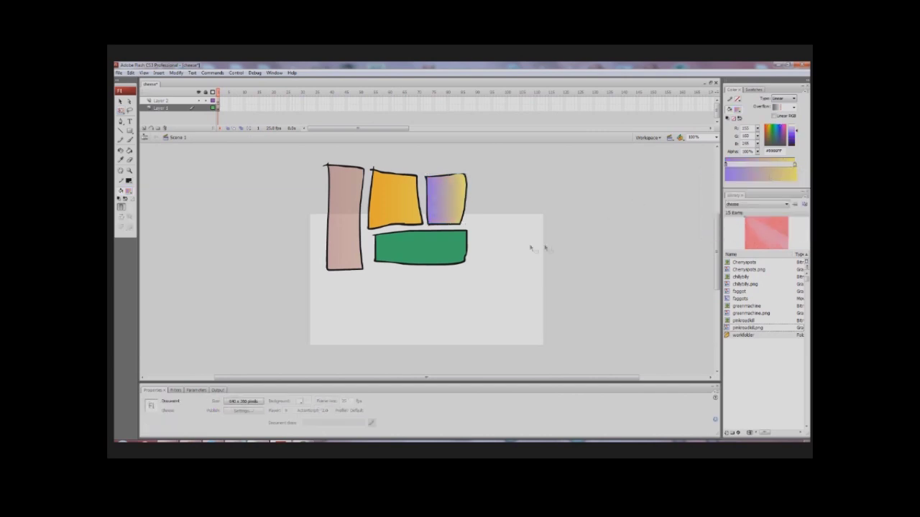
Change the green panel's fill type to Linear, set its start stop to blue and its end stop to lavender, and deselect it.
left_click(443, 250)
left_click(783, 98)
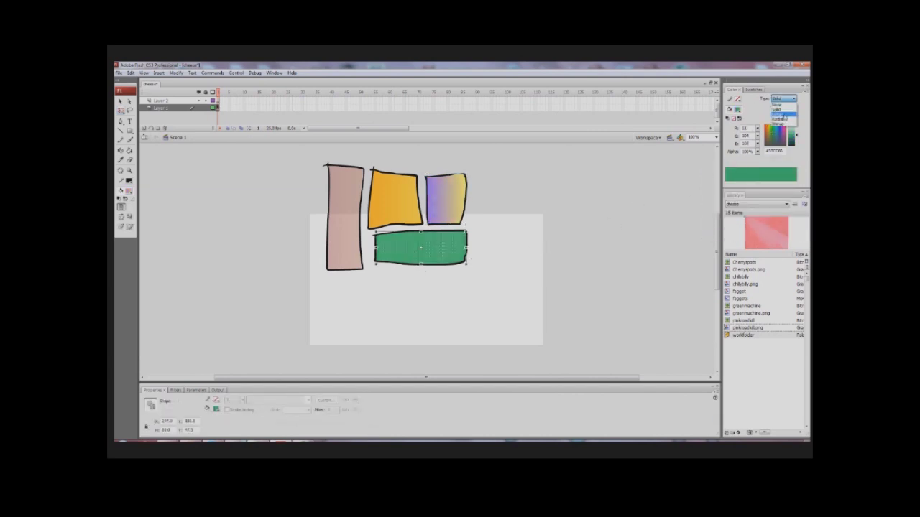
left_click(785, 118)
double_click(725, 165)
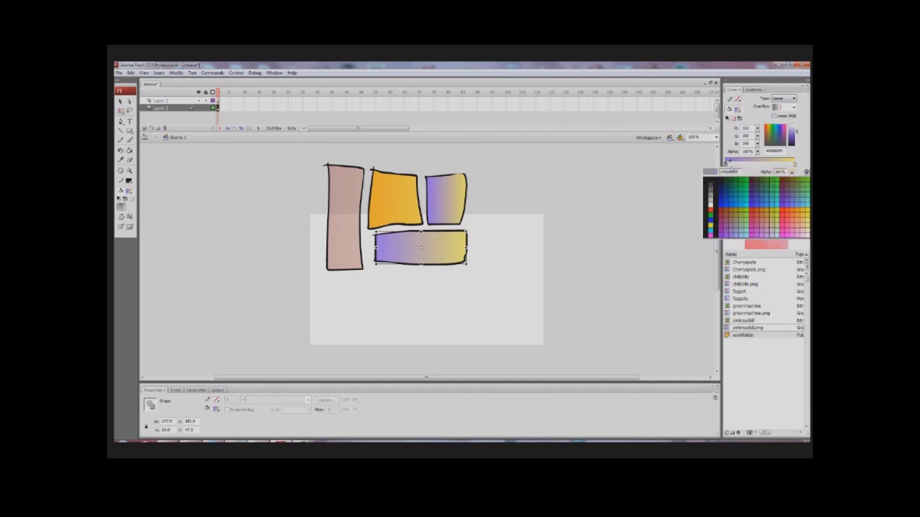
left_click(756, 189)
double_click(725, 165)
left_click(760, 205)
left_click(793, 164)
double_click(794, 164)
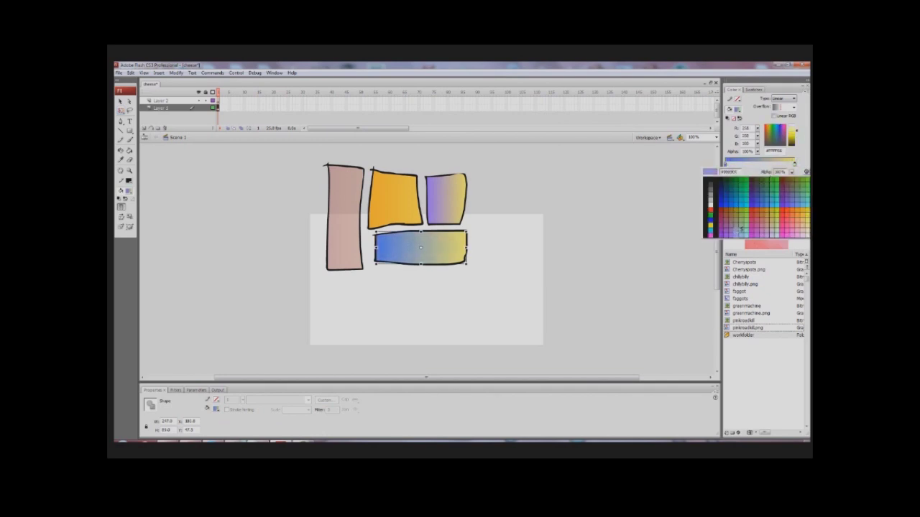
left_click(737, 226)
left_click(589, 241)
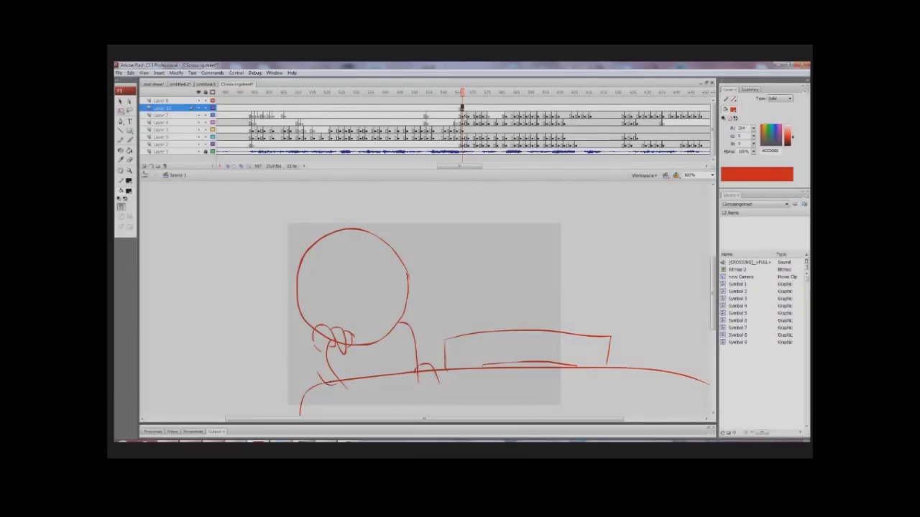
Review the rough red-line character animation on the timeline by stepping through frames and playing it back.
scroll(454, 171, "right", 5)
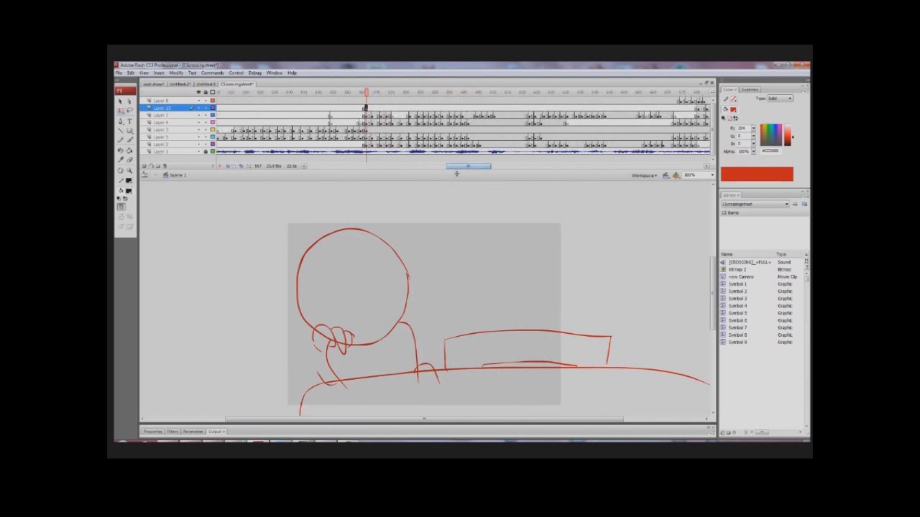
key("period")
key("period")
key("period")
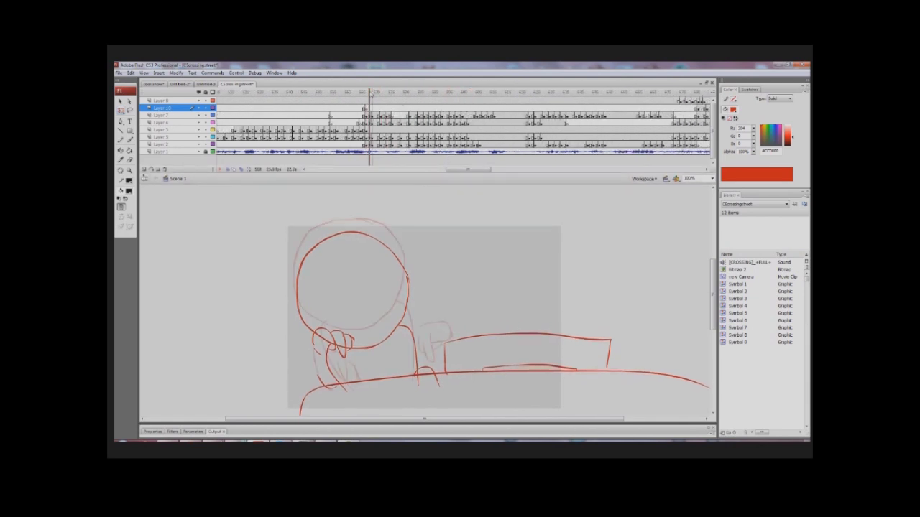
left_click_drag(374, 94, 368, 96)
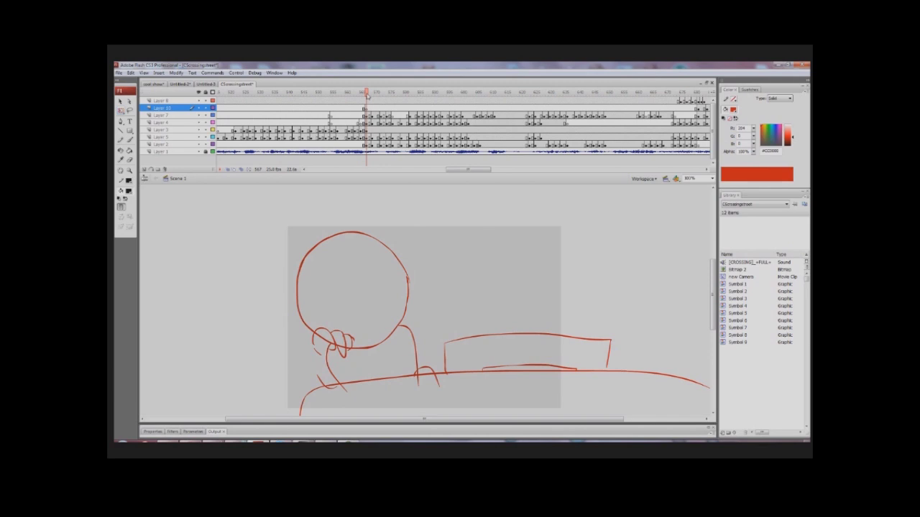
key("Return")
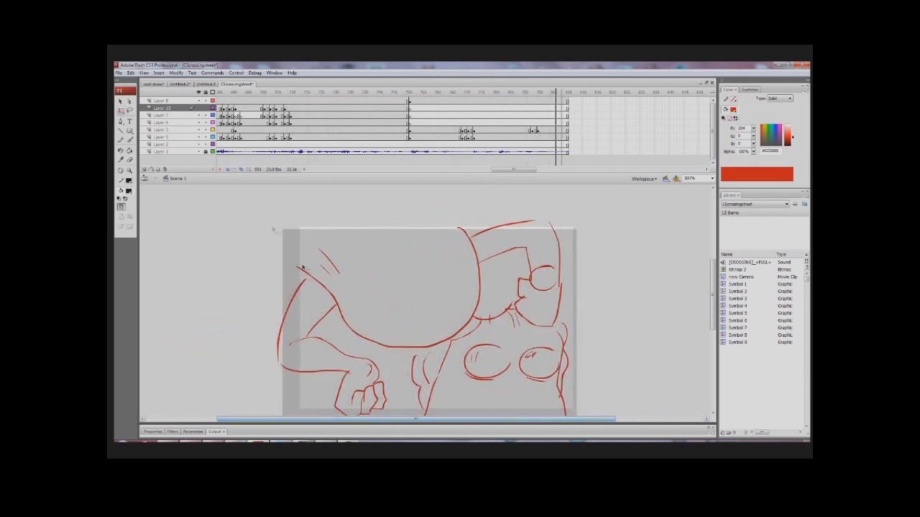
left_click_drag(508, 171, 459, 179)
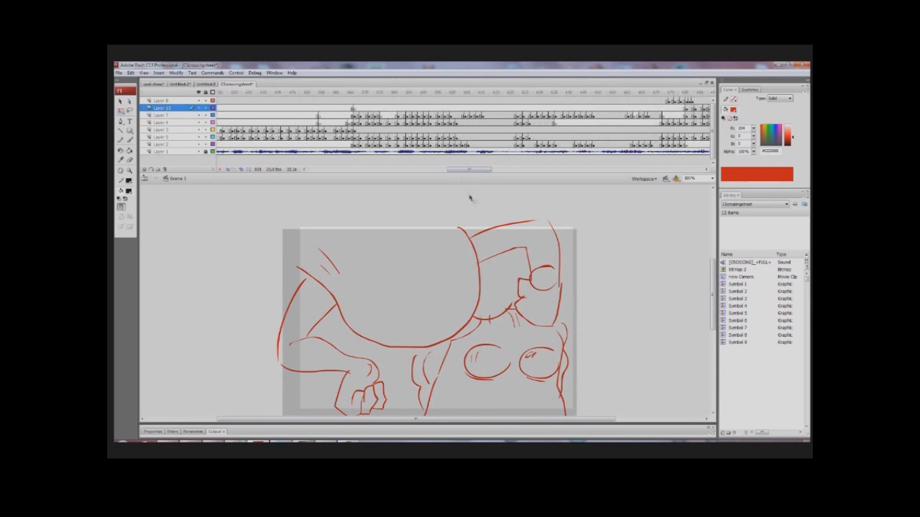